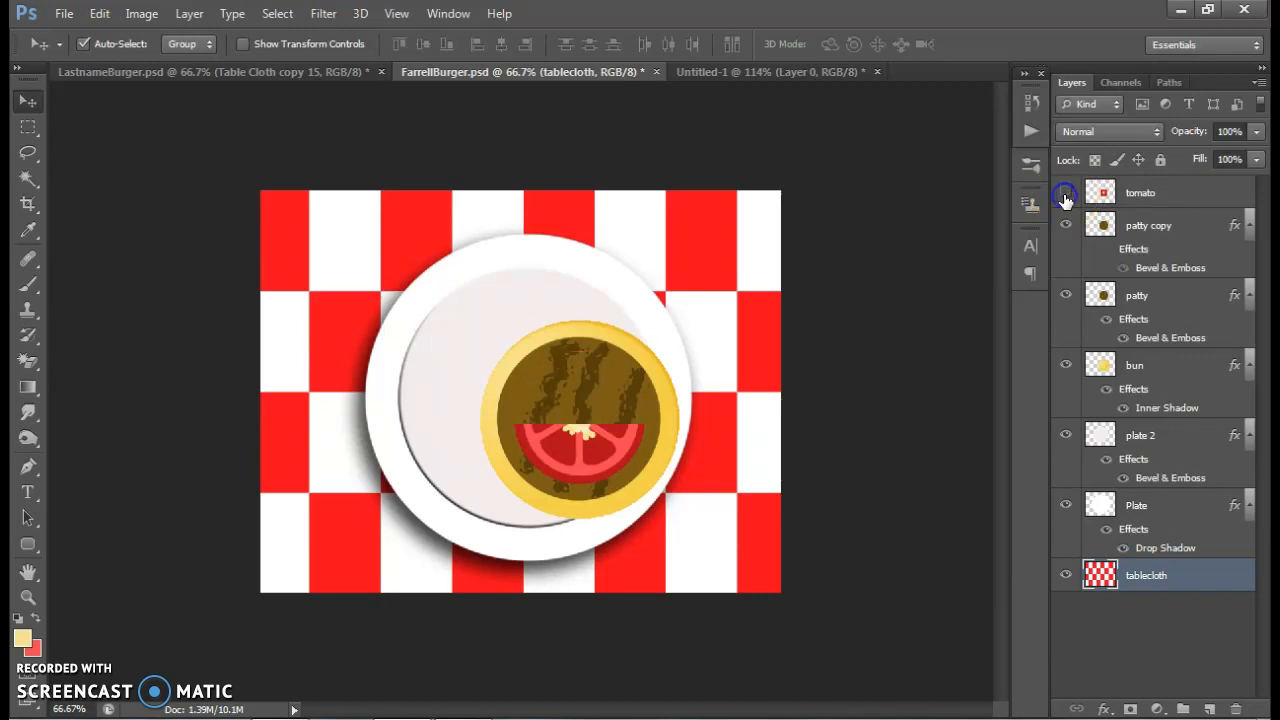
Compare the two patty layers by toggling "patty copy" and delete the original "patty" layer
left_click(1065, 228)
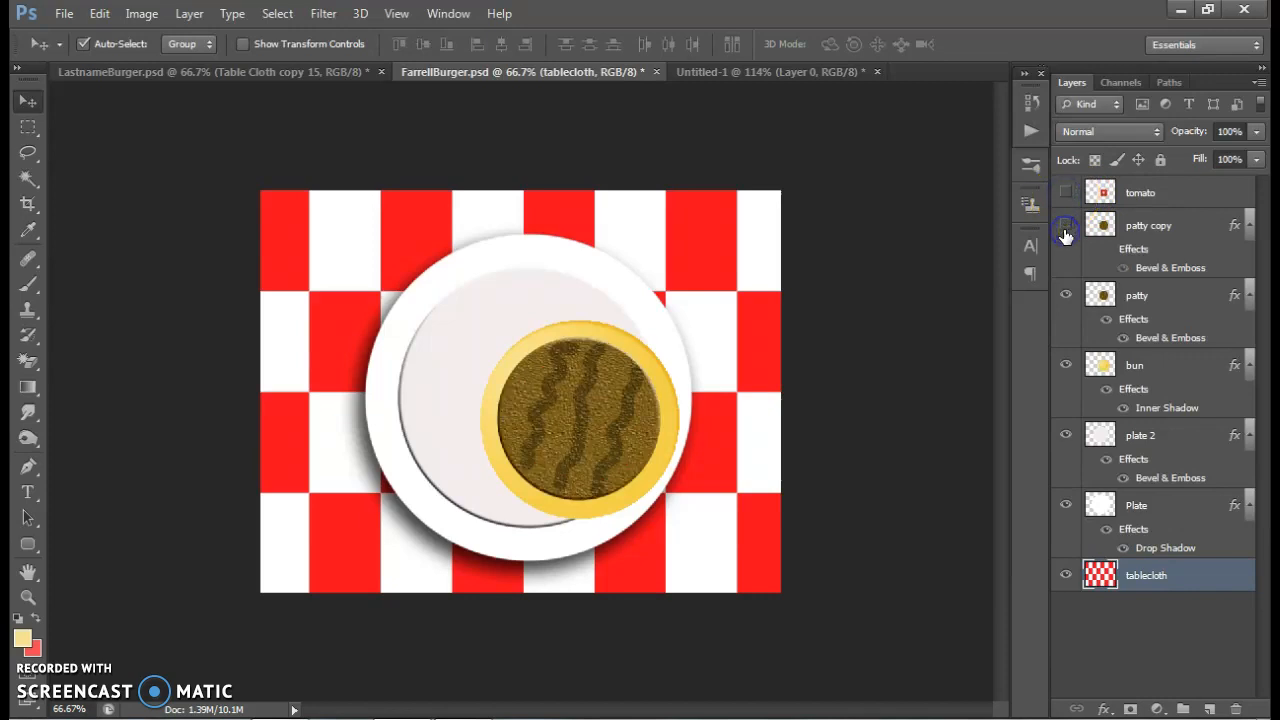
left_click(1066, 230)
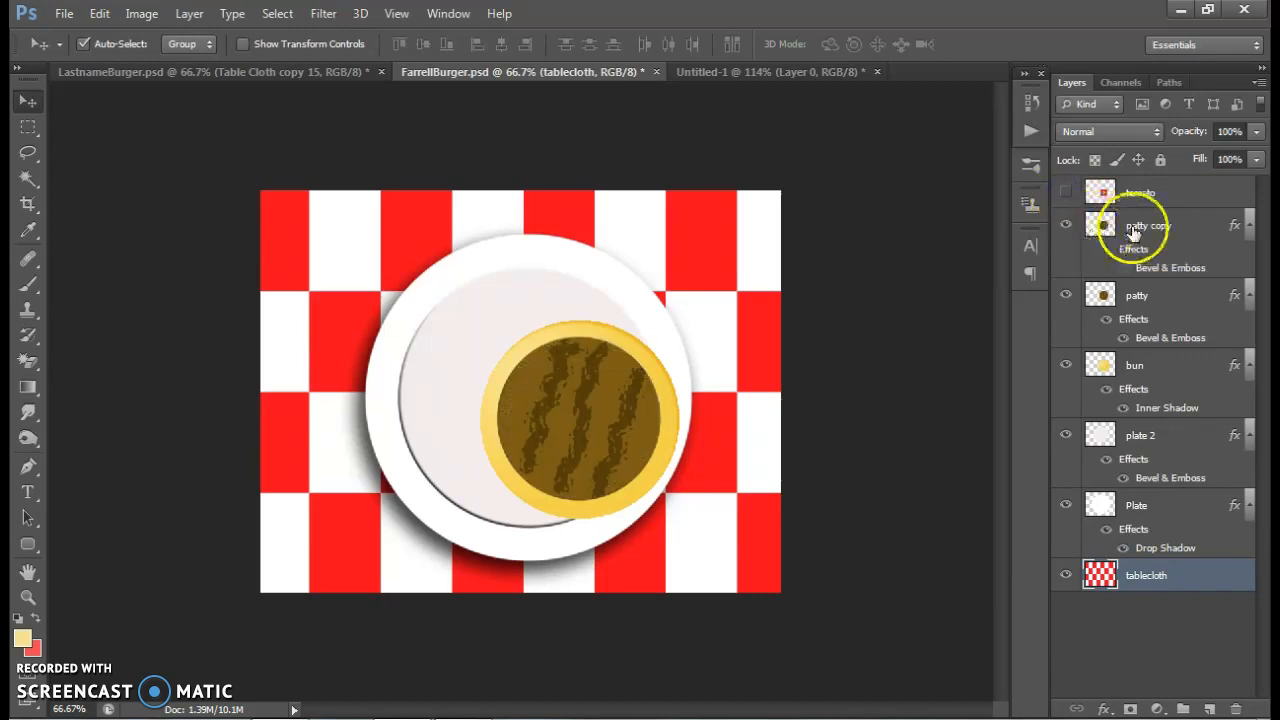
left_click(1143, 299)
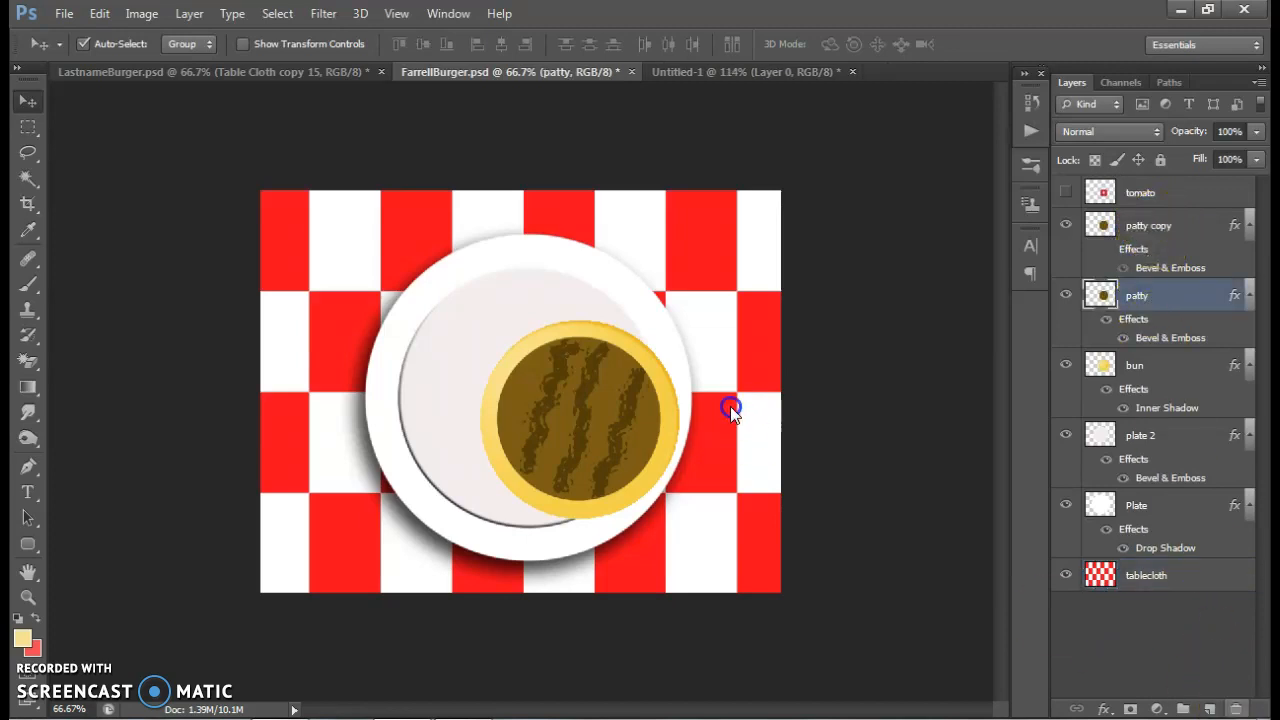
left_click(603, 285)
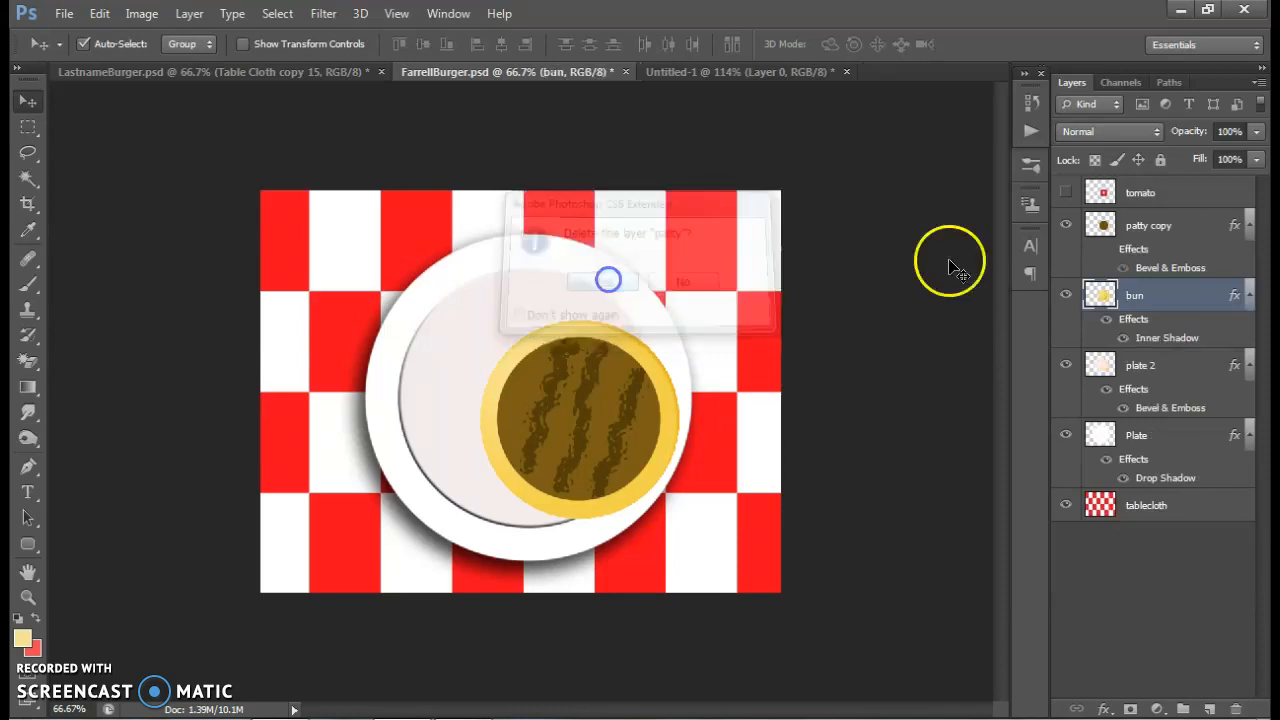
Hide the "patty copy" and "bun" layers, leaving "plate 2" and "Plate" visible above the tablecloth
left_click(1065, 225)
left_click(1065, 294)
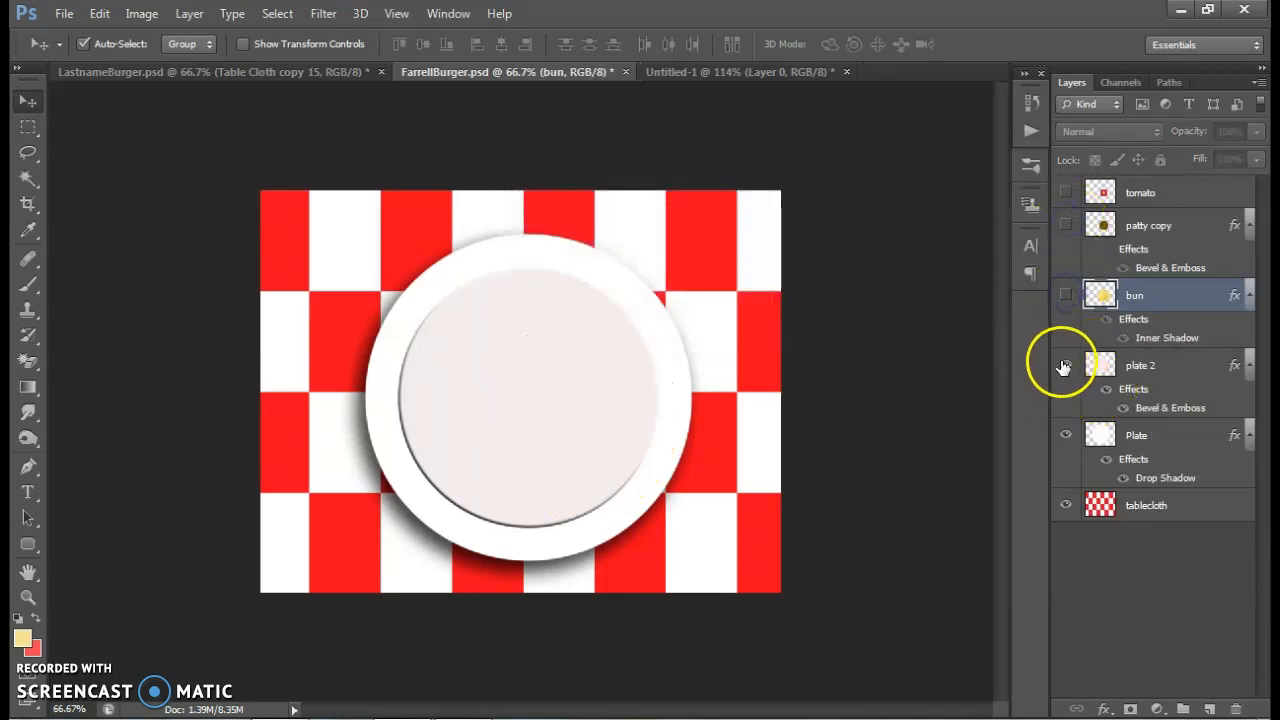
left_click(1065, 364)
left_click(1065, 434)
left_click(1066, 434)
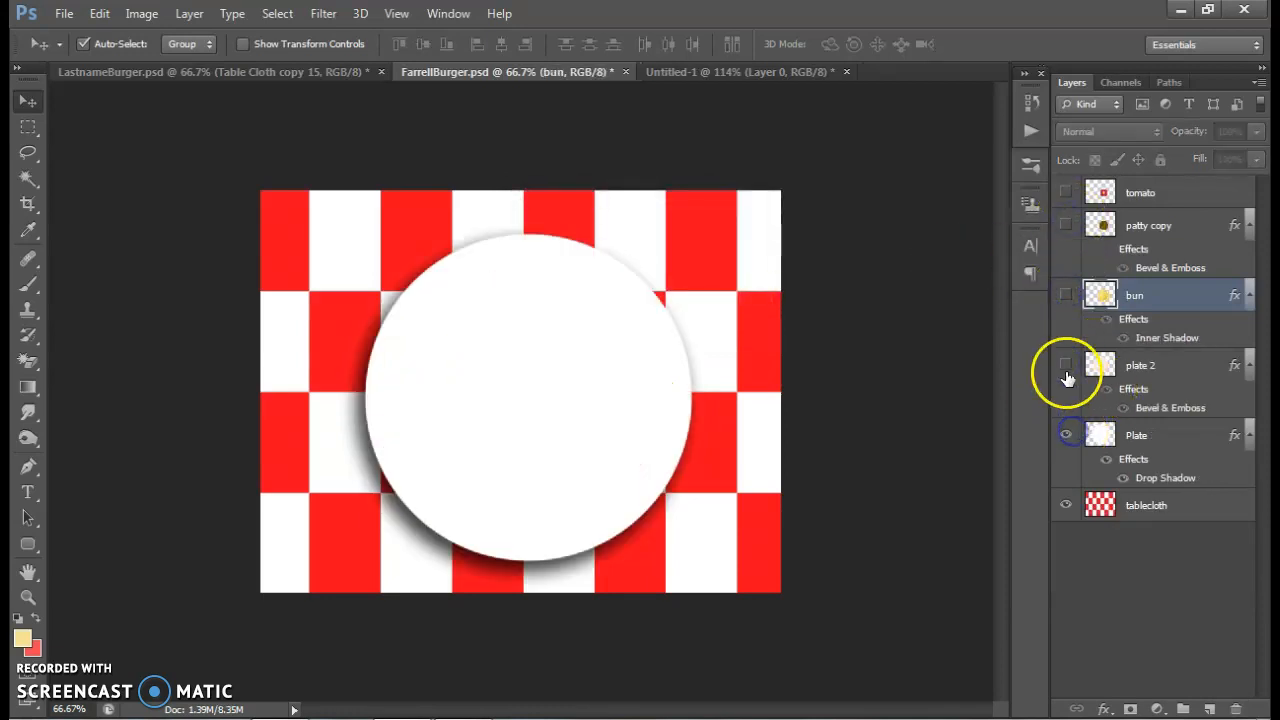
left_click(1066, 364)
Merge the "plate 2" and "Plate" layers into a single layer
left_click(1178, 369)
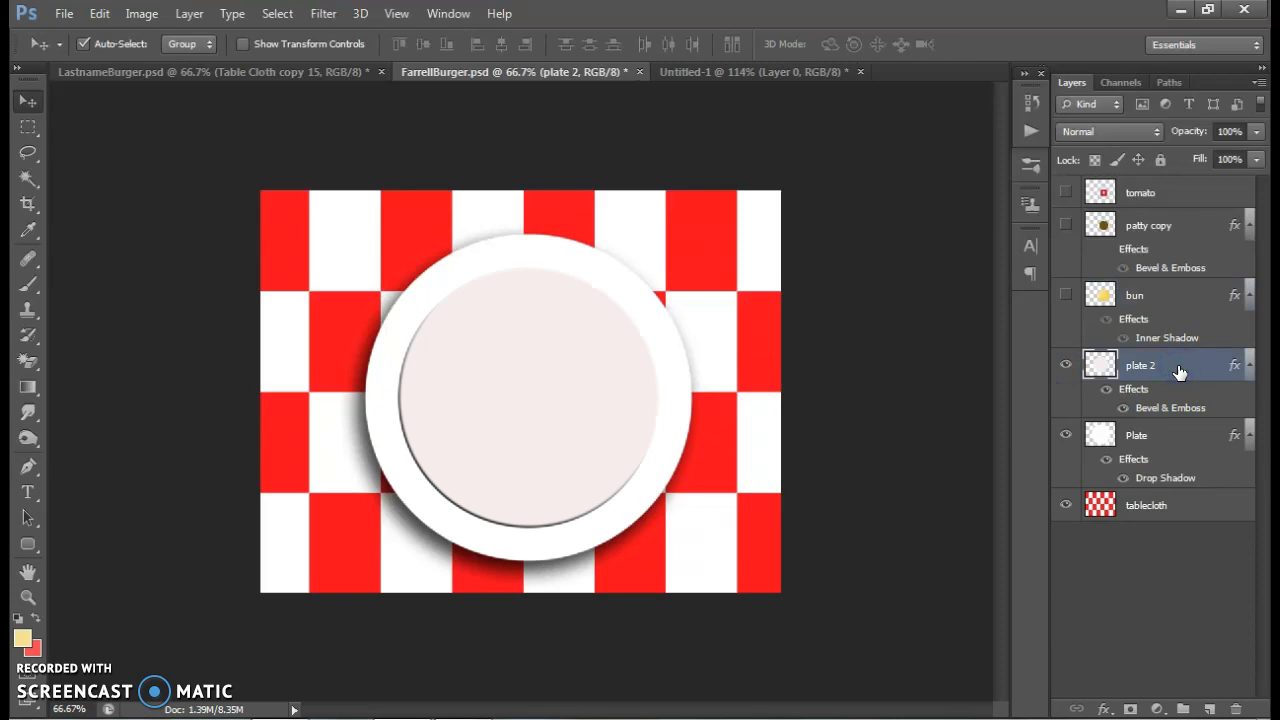
left_click(1171, 436, "shift")
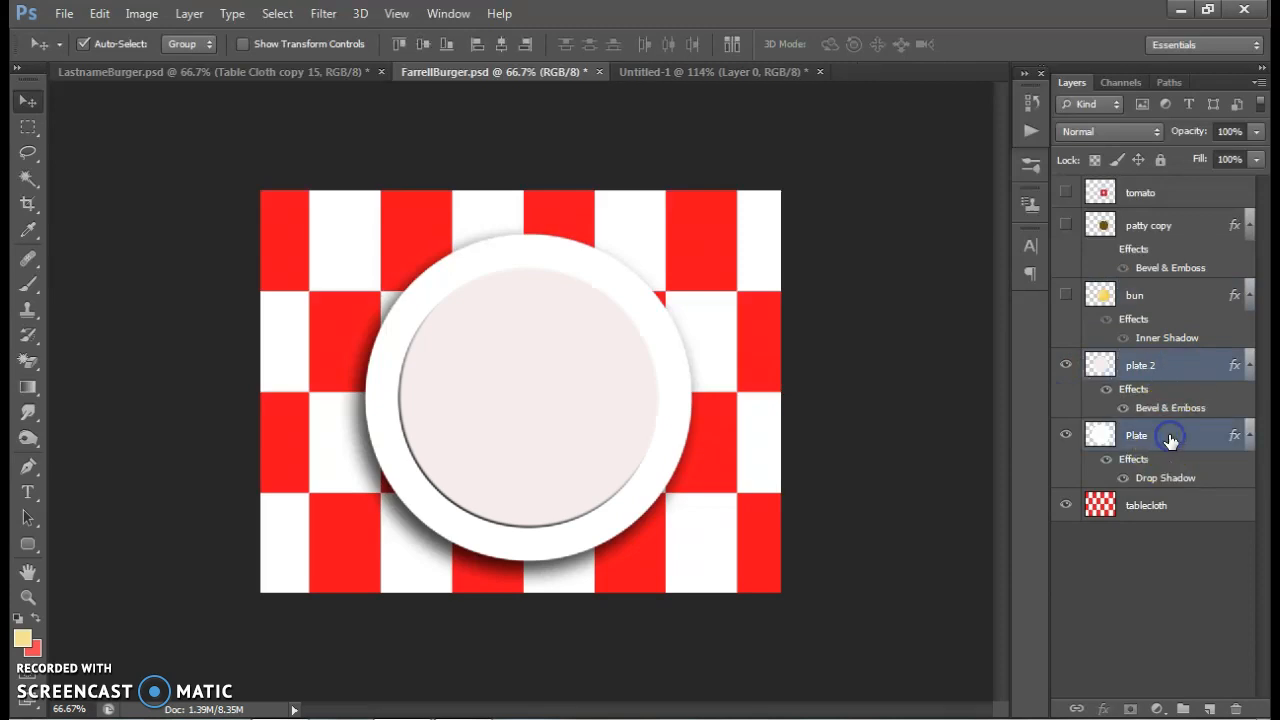
right_click(1170, 438)
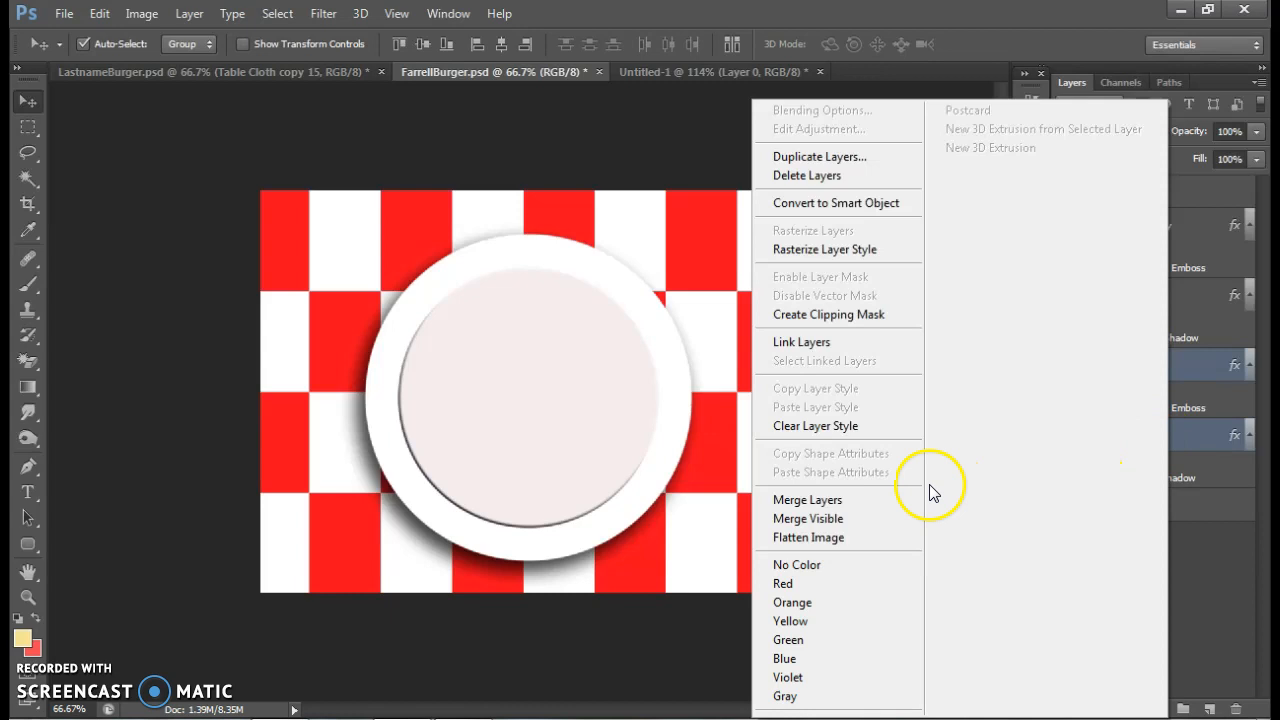
left_click(815, 500)
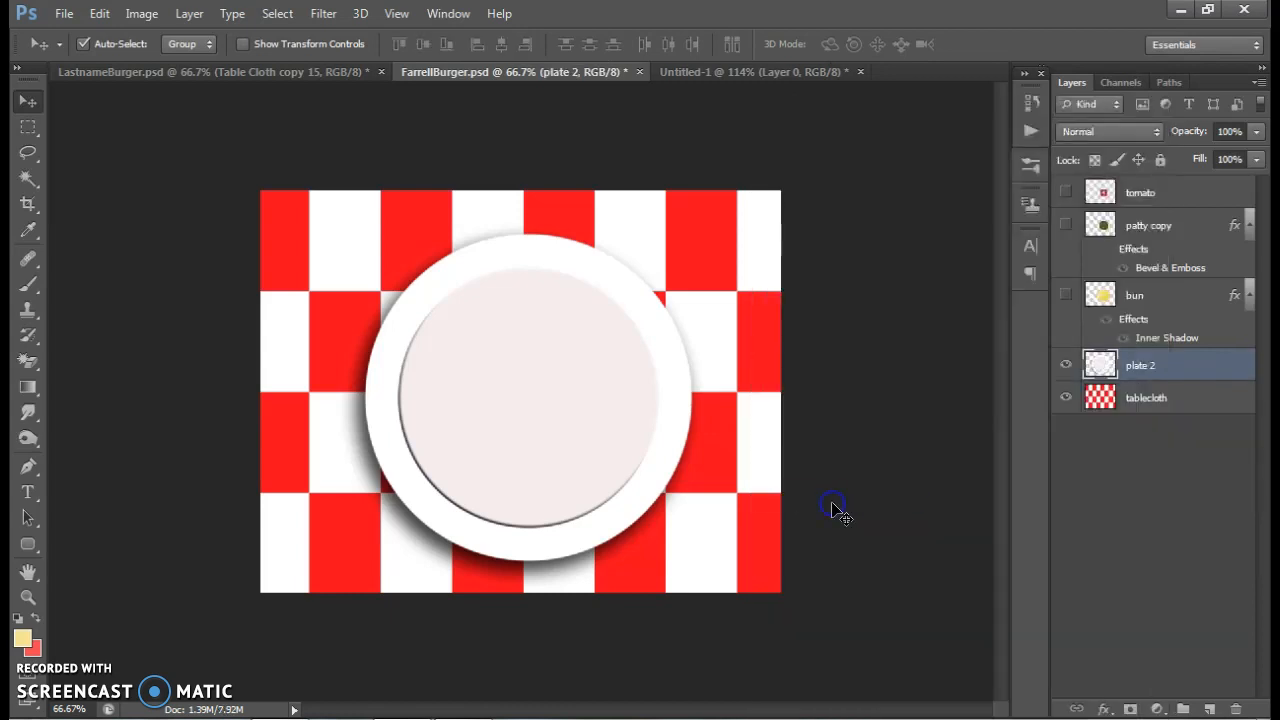
Show the "bun", "patty copy" and "tomato" layers above the merged plate
left_click(1066, 295)
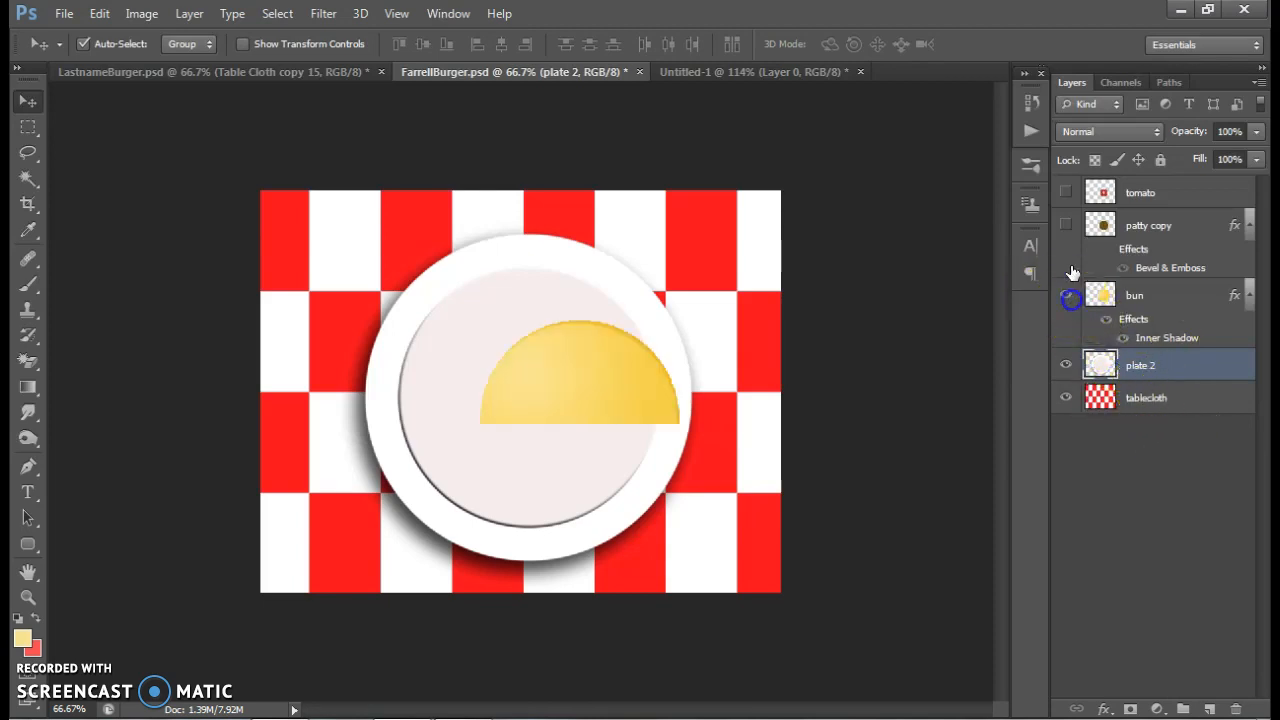
left_click(1066, 225)
left_click(1066, 193)
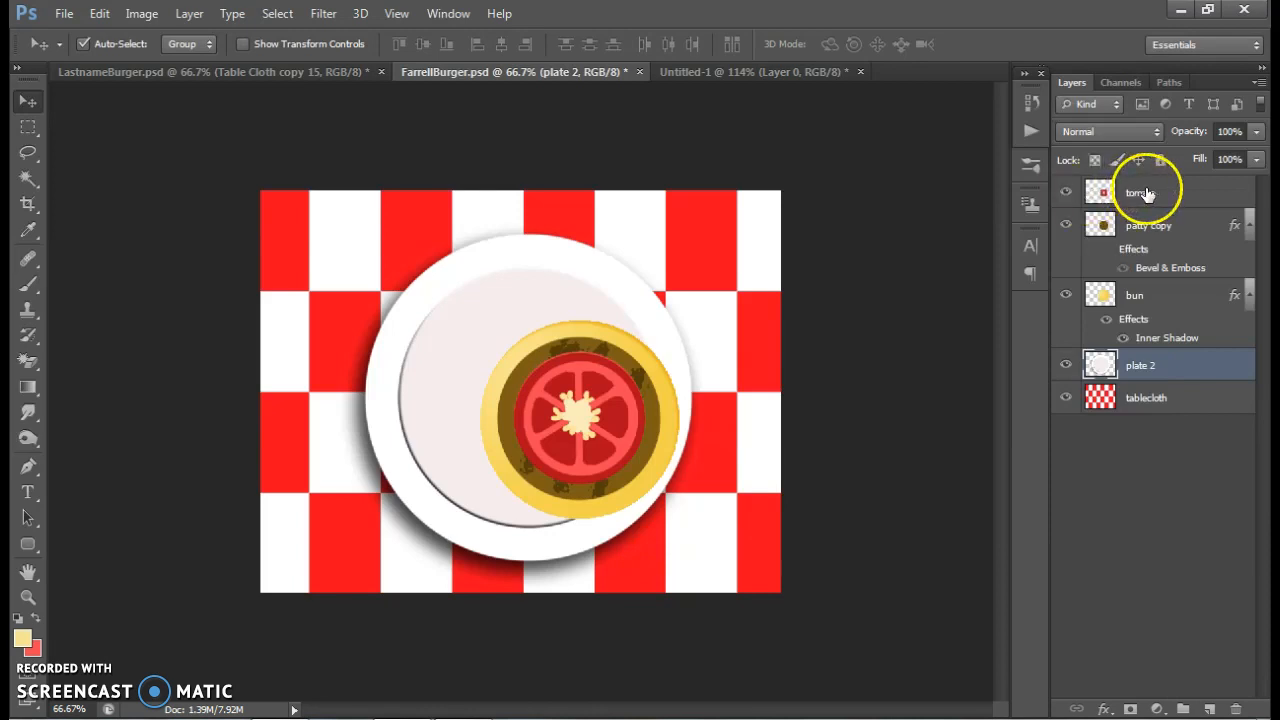
Hide the tomato, patty copy, bun and plate 2 layers so that only the tablecloth stays visible
left_click(1067, 192)
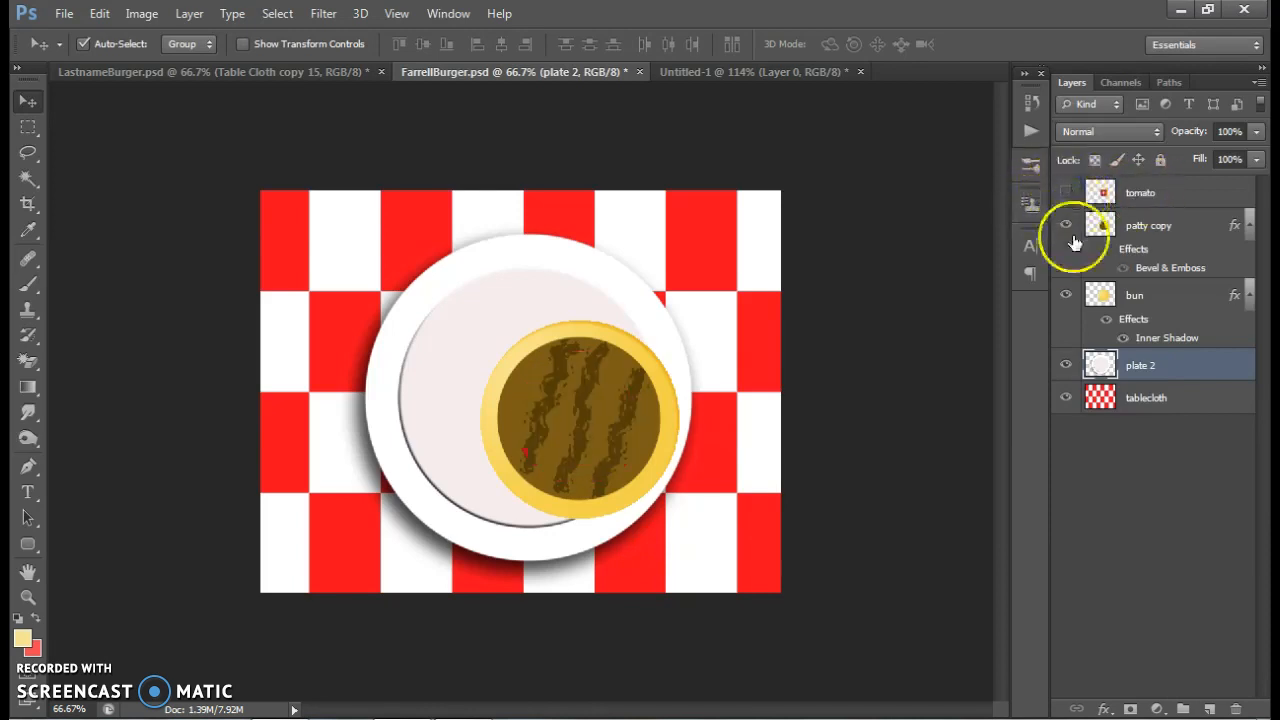
left_click(1066, 225)
left_click(1066, 296)
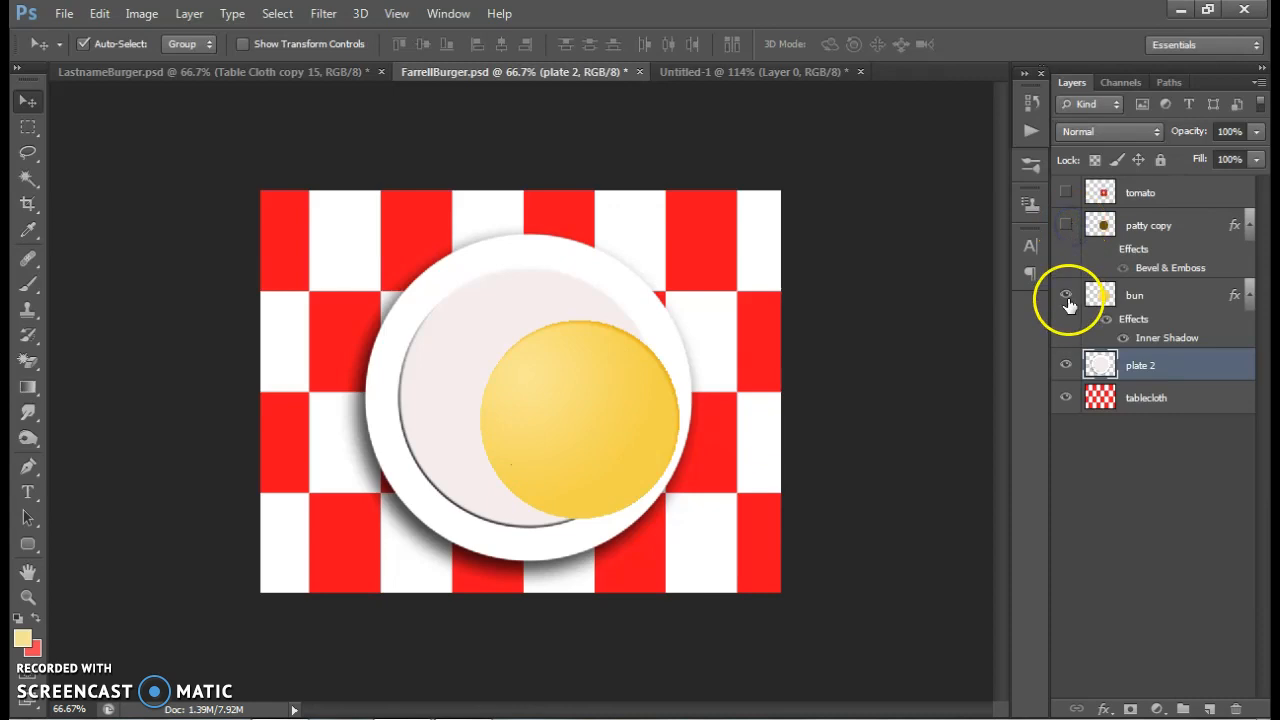
left_click(1067, 365)
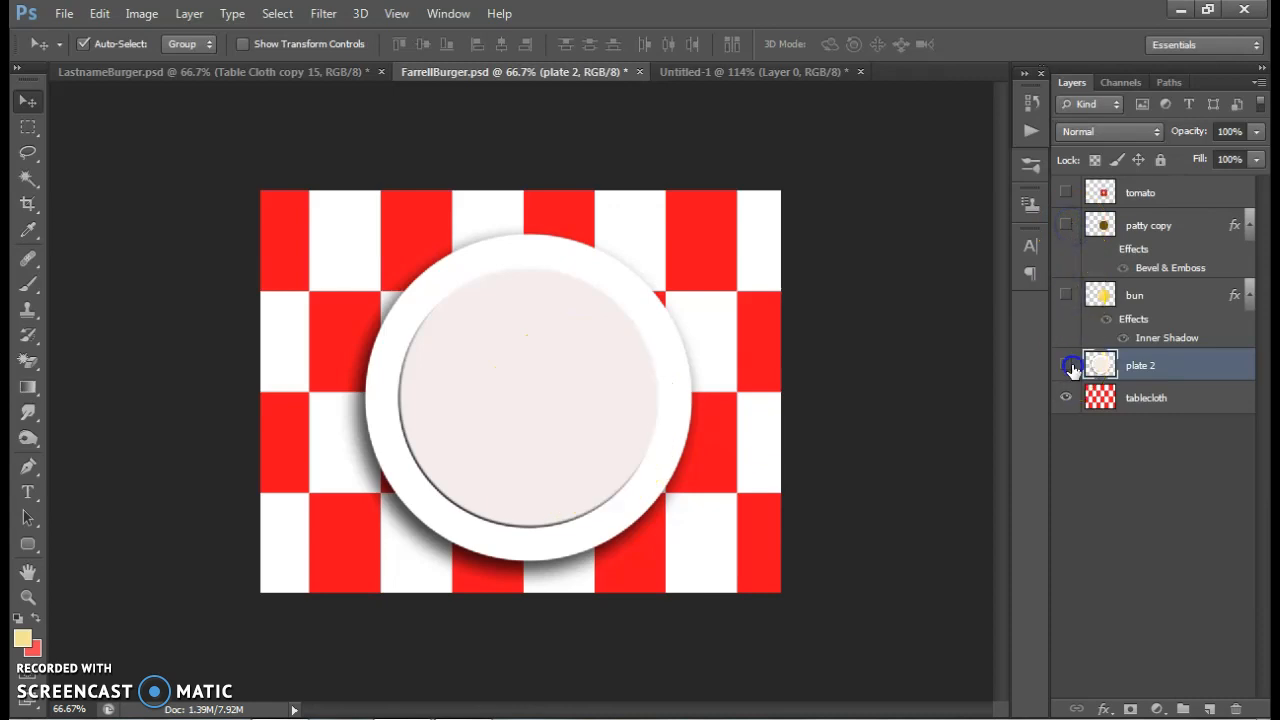
left_click(1067, 398)
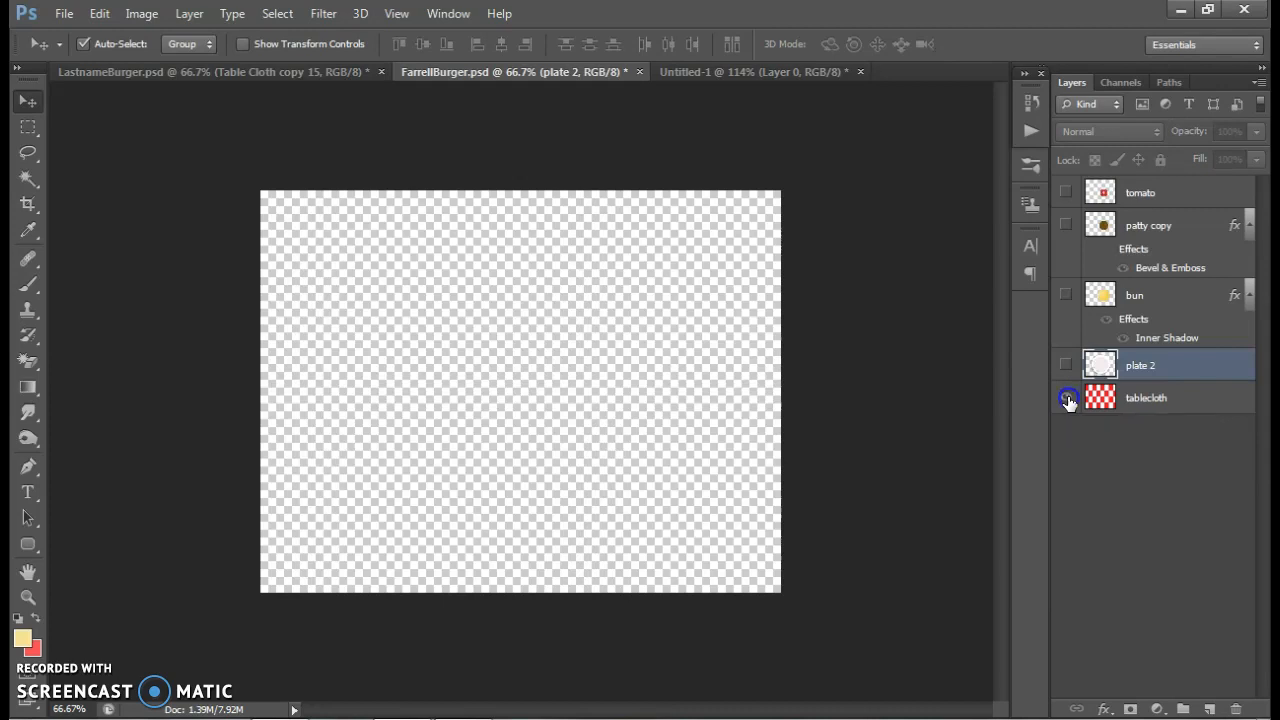
left_click(1066, 398)
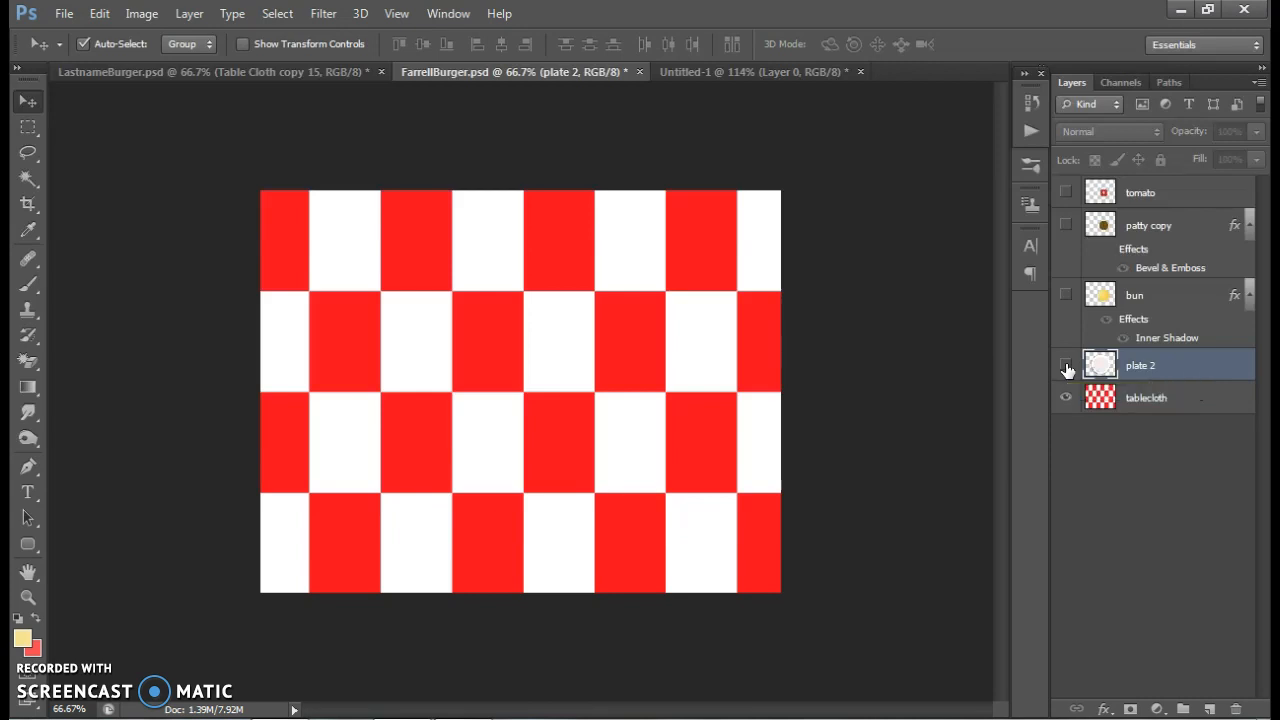
Create a video timeline for the document and convert it to a frame animation
left_click(448, 14)
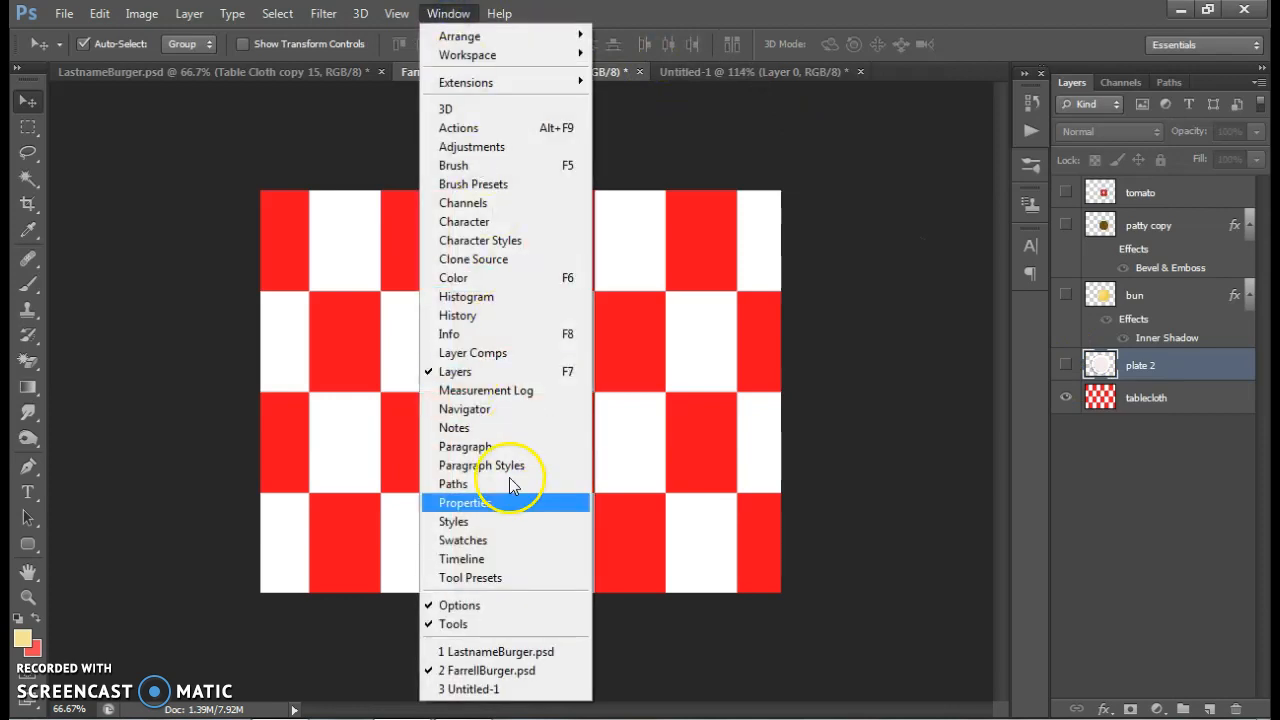
left_click(508, 562)
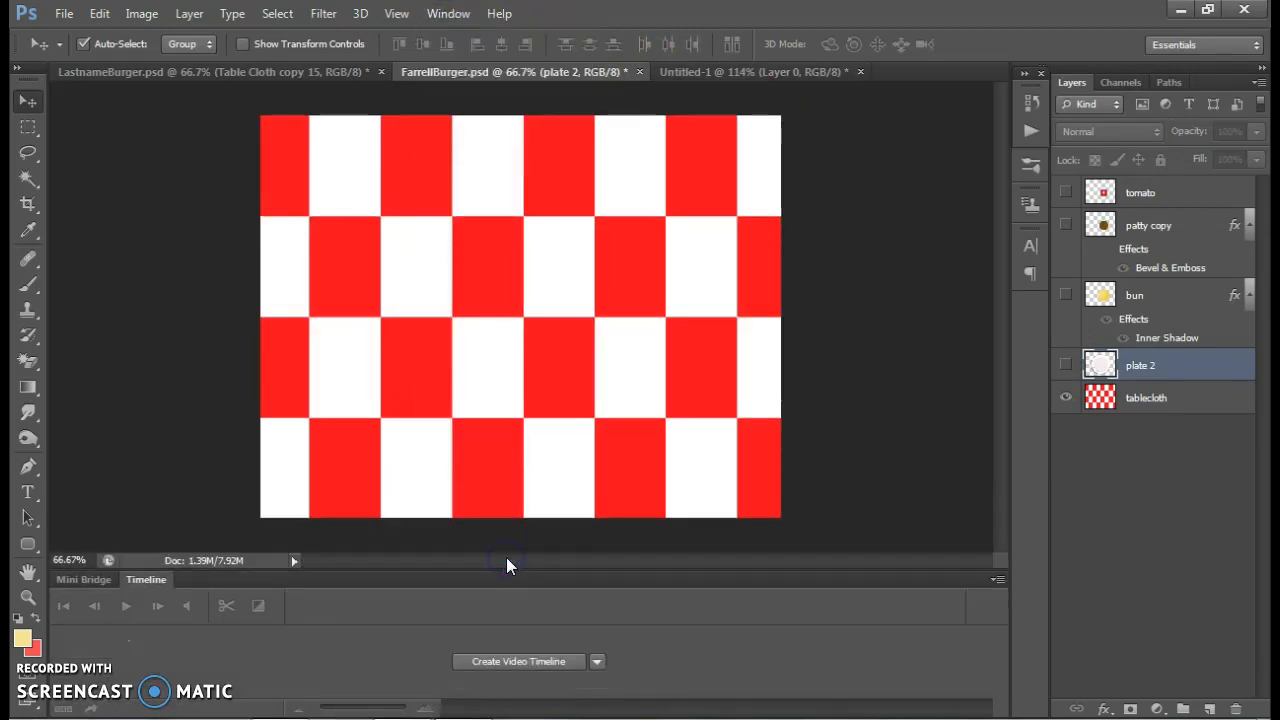
left_click(516, 663)
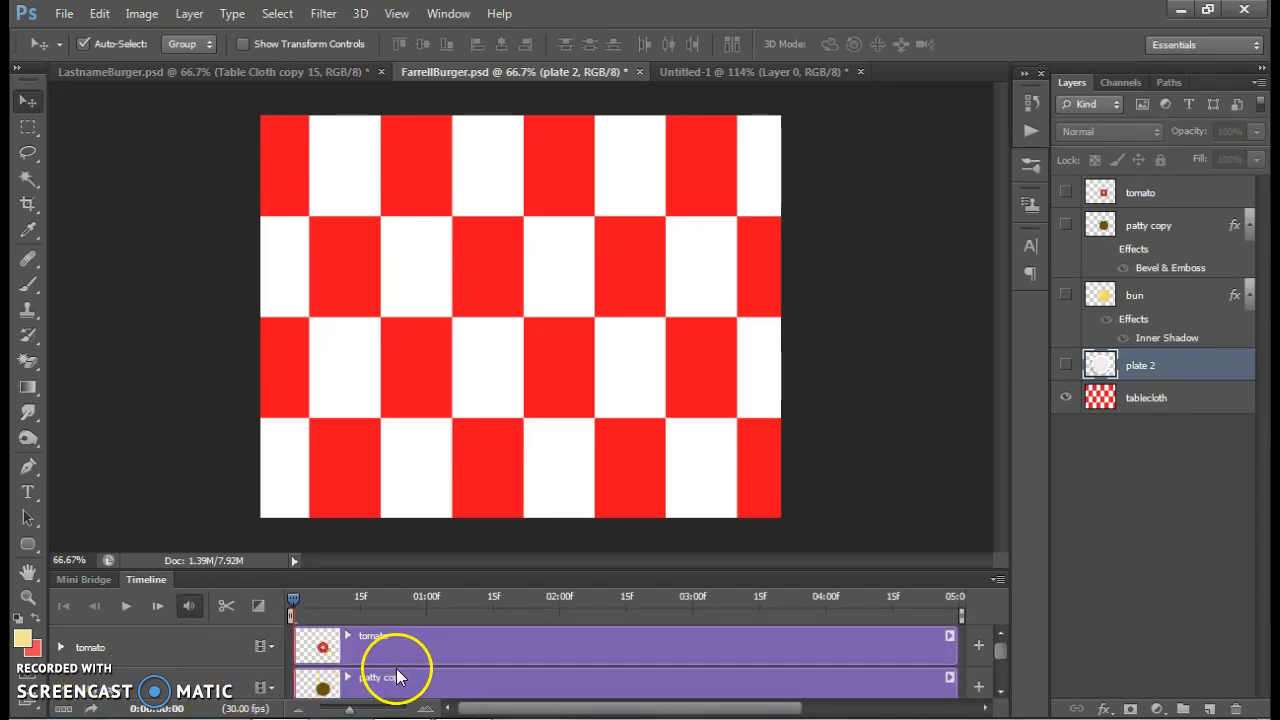
left_click(60, 708)
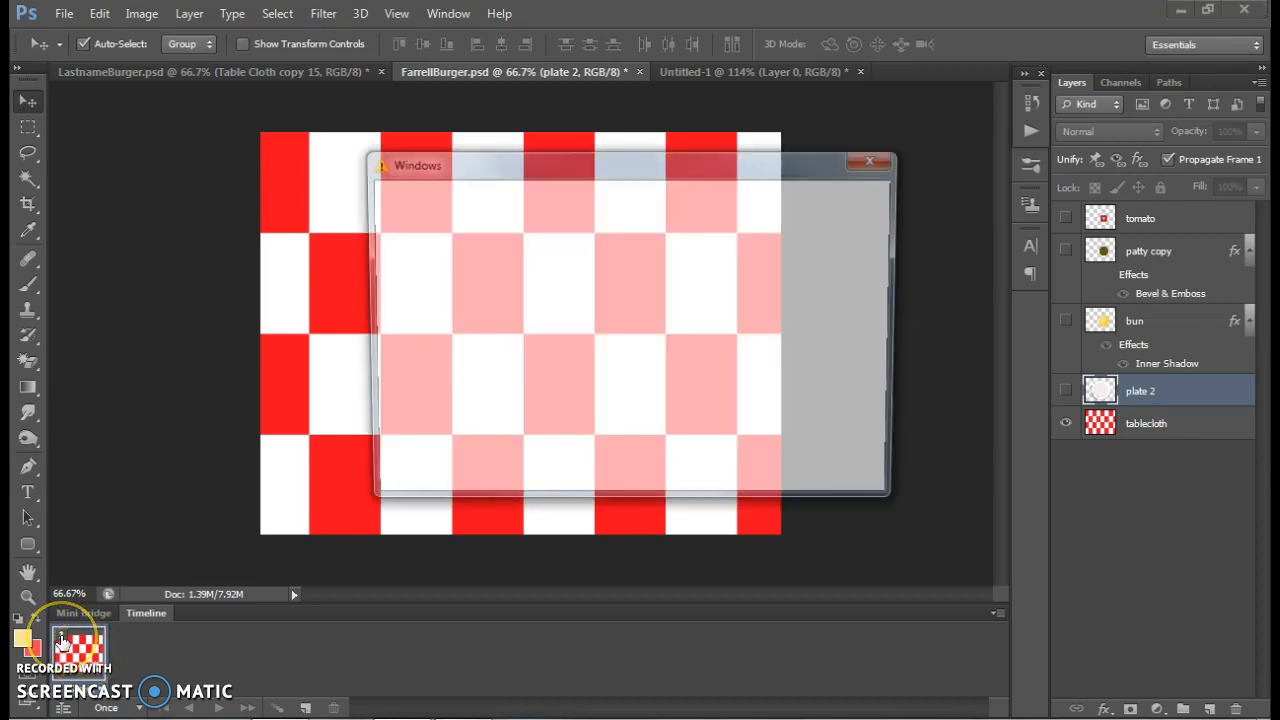
left_click(854, 163)
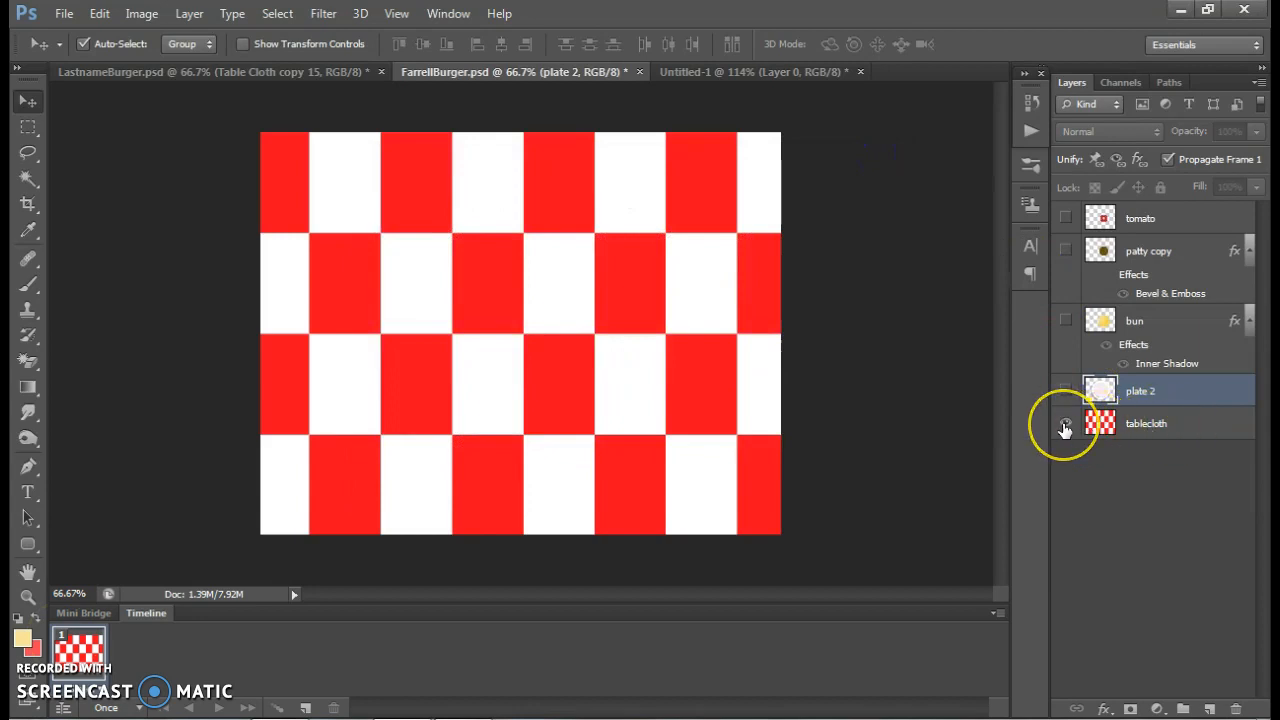
Add two duplicate frames after the first, showing "plate 2" from frame 2 and "bun" in frame 3
left_click(95, 648)
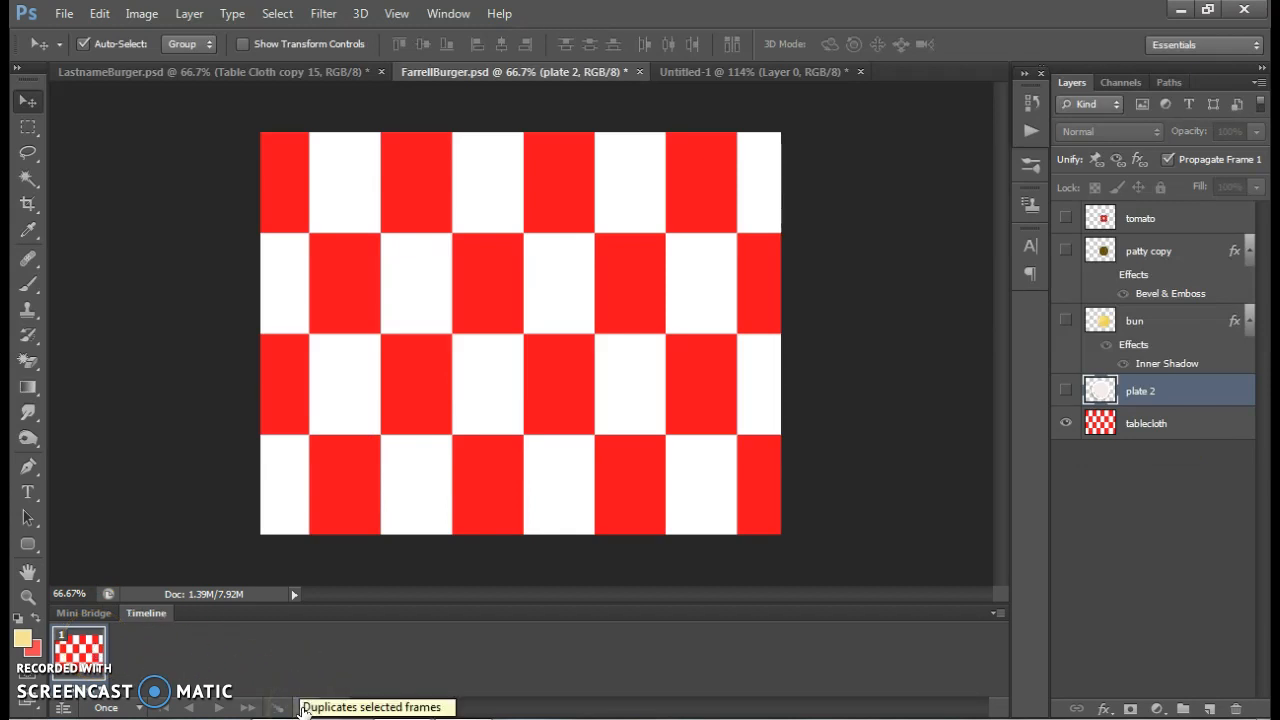
left_click(303, 708)
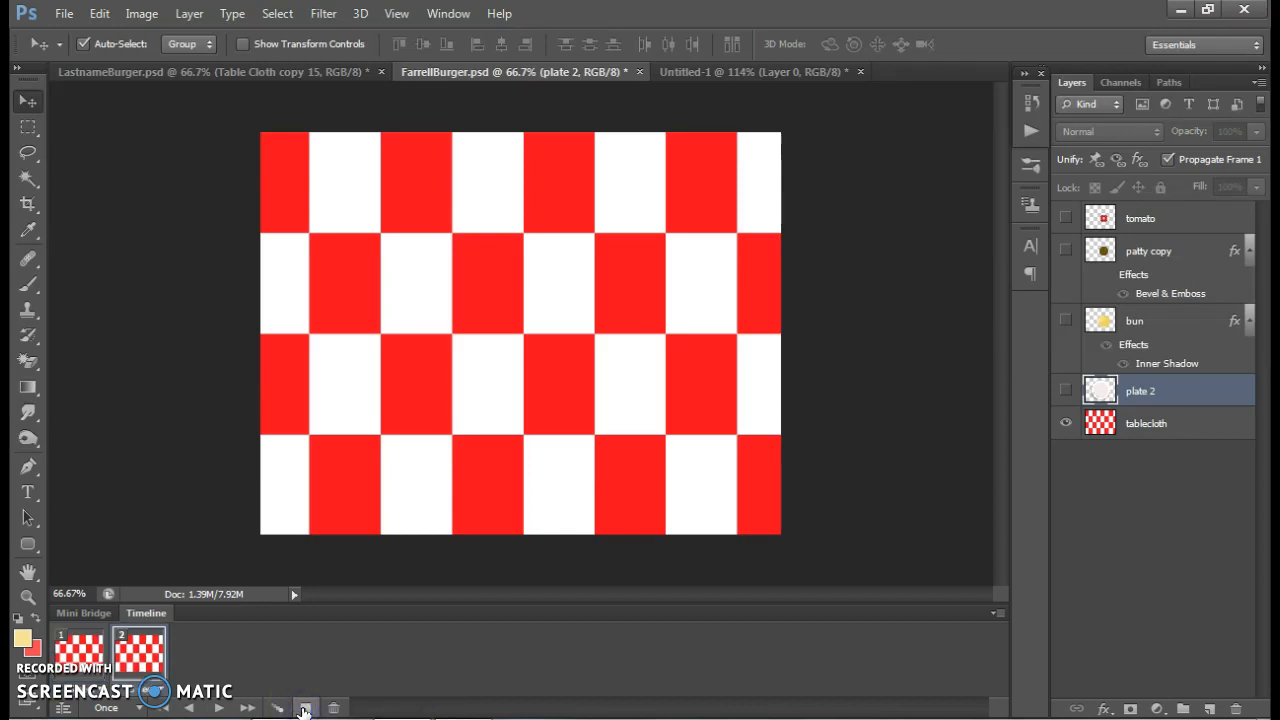
left_click(1063, 393)
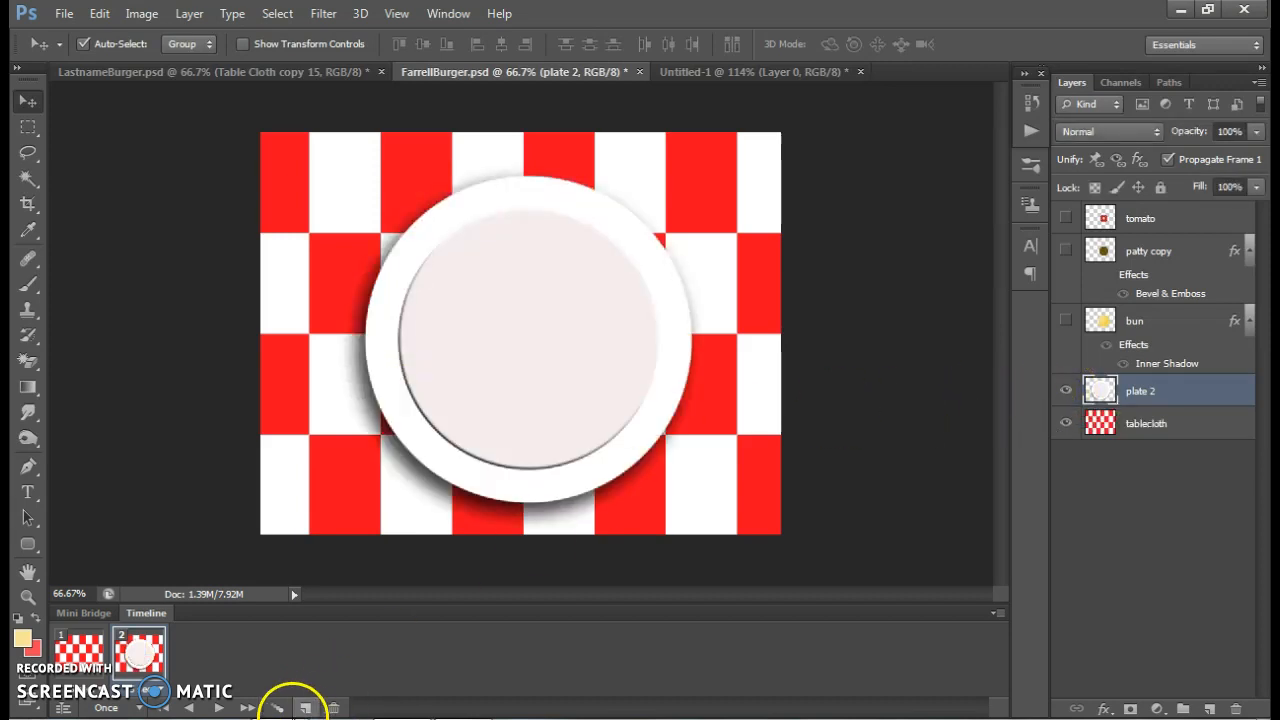
left_click(306, 708)
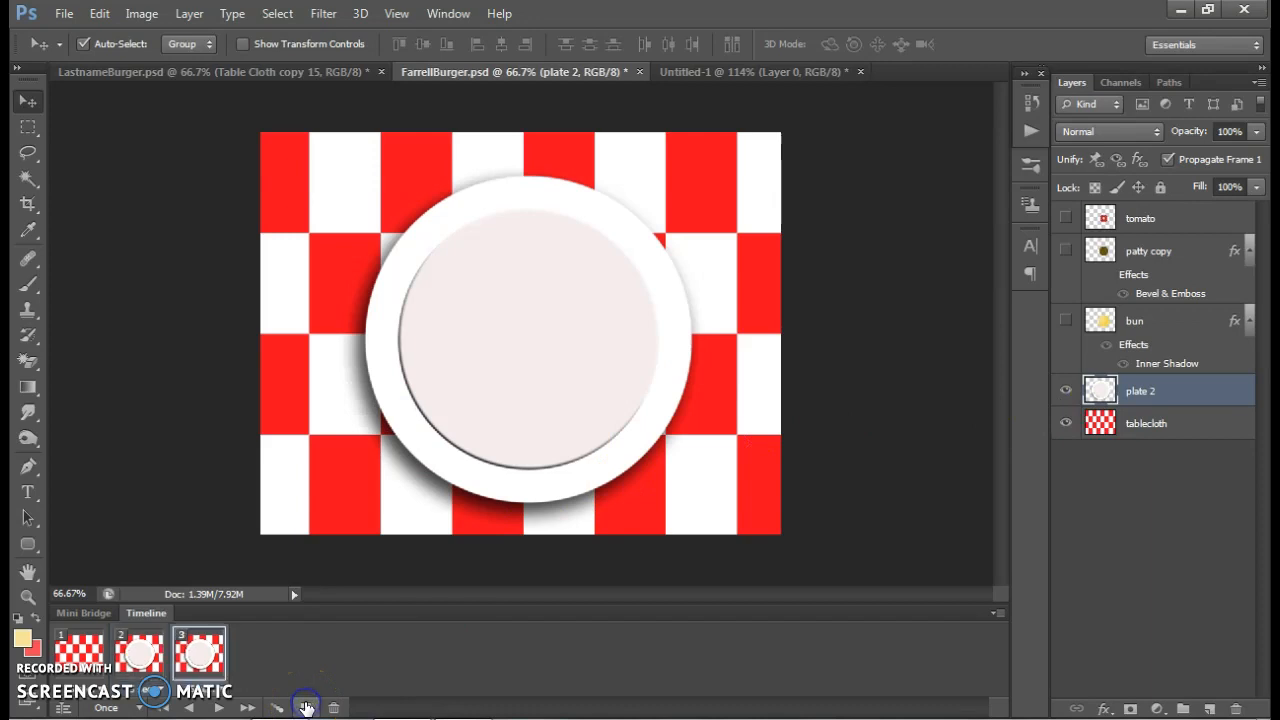
left_click(1063, 321)
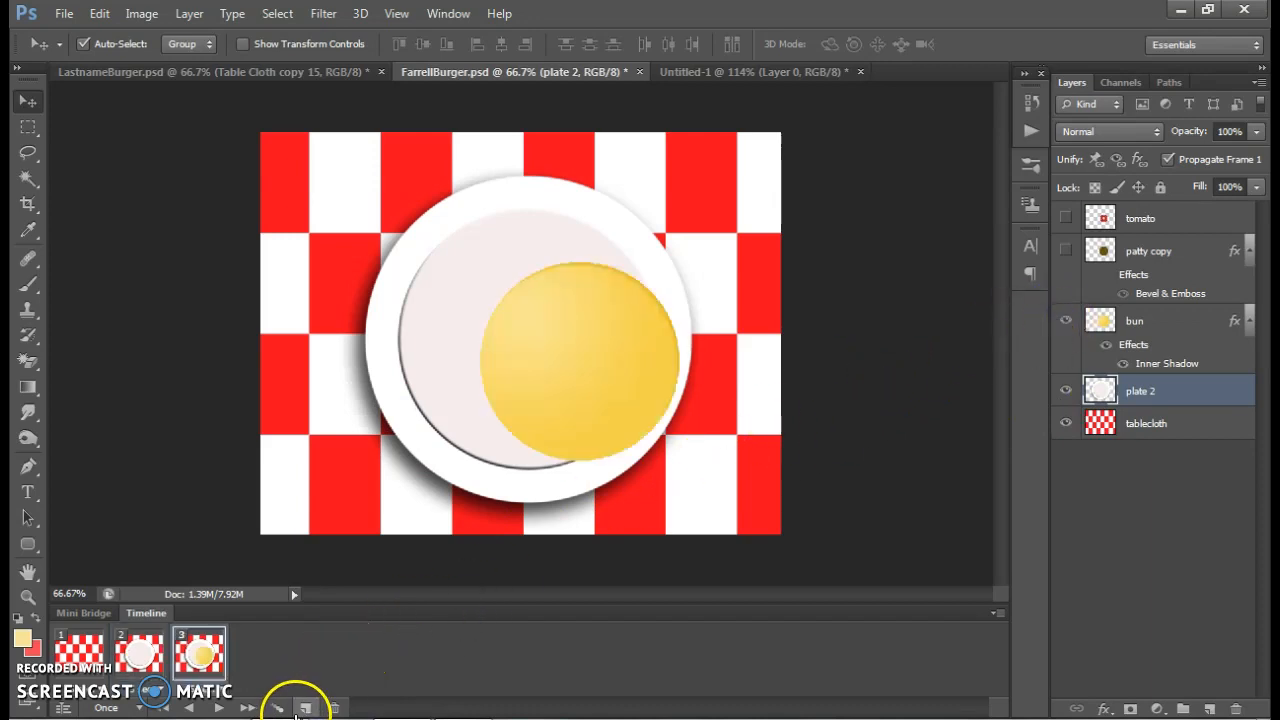
Add frames 4 and 5 by duplication, showing "patty copy" from frame 4 and "tomato" in frame 5
left_click(306, 708)
left_click(1065, 251)
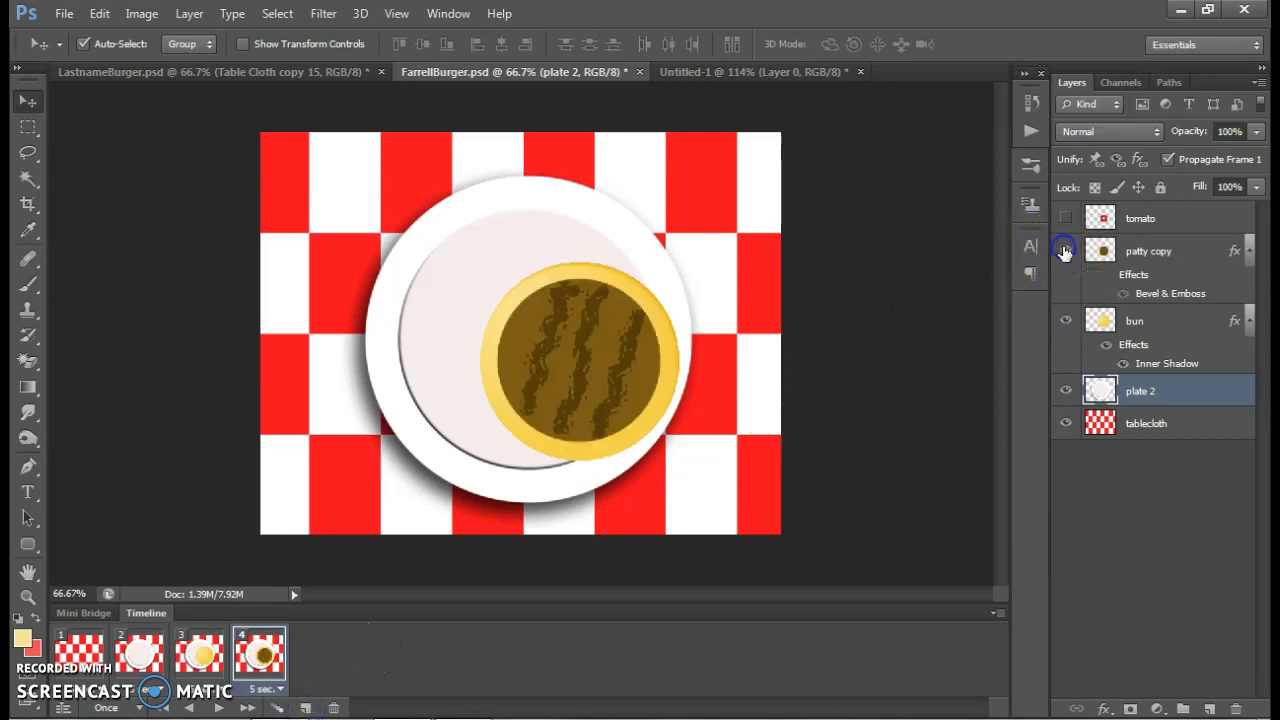
left_click(306, 708)
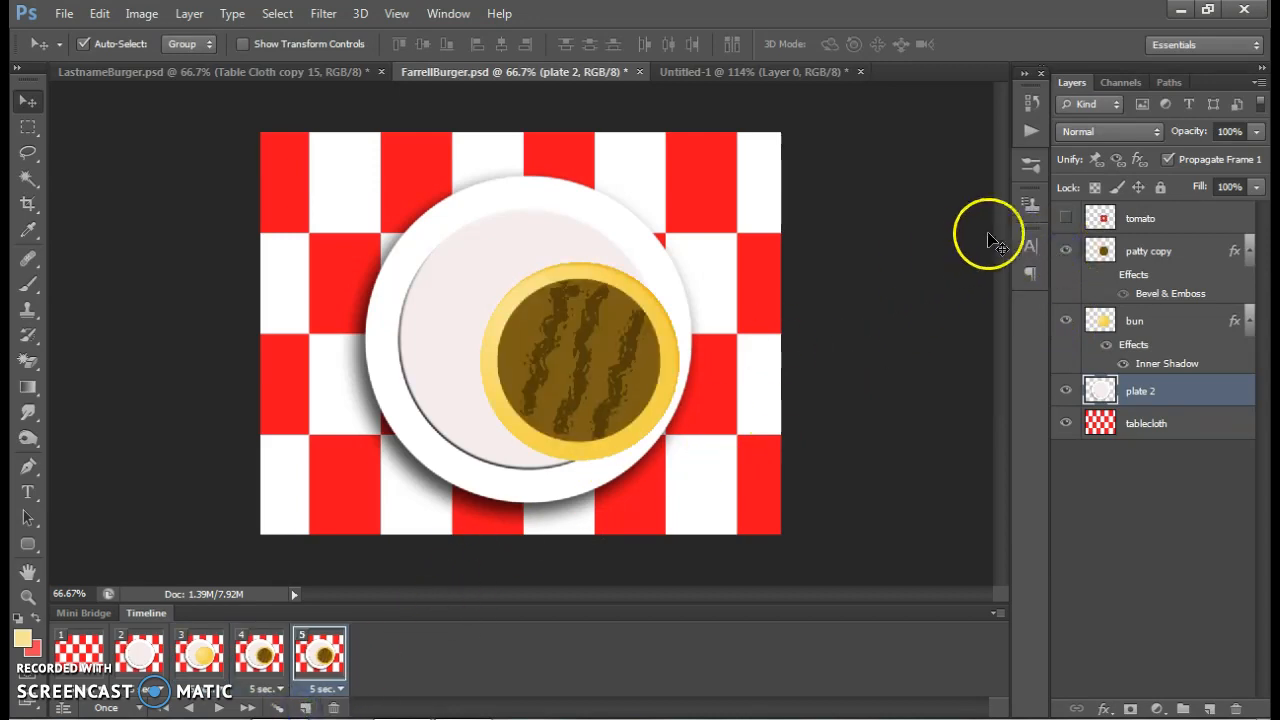
left_click(1065, 219)
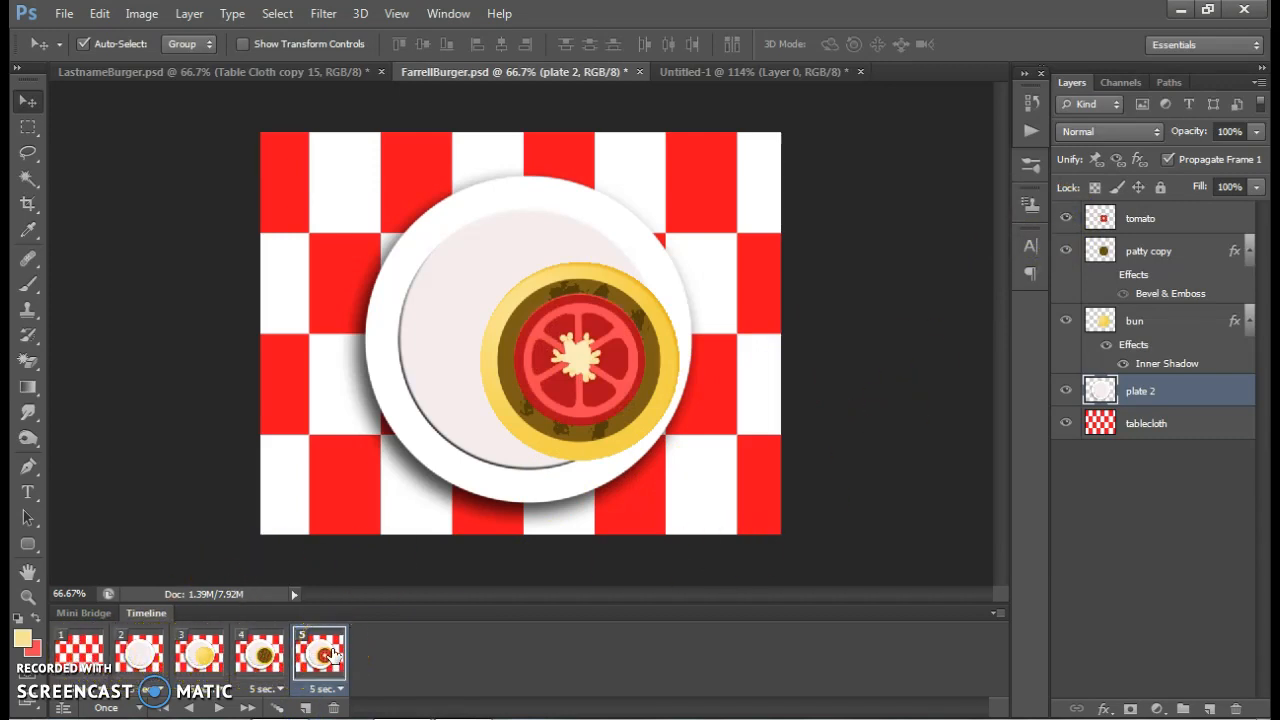
Set the delay of all five animation frames to 0.5 seconds
left_click(95, 704)
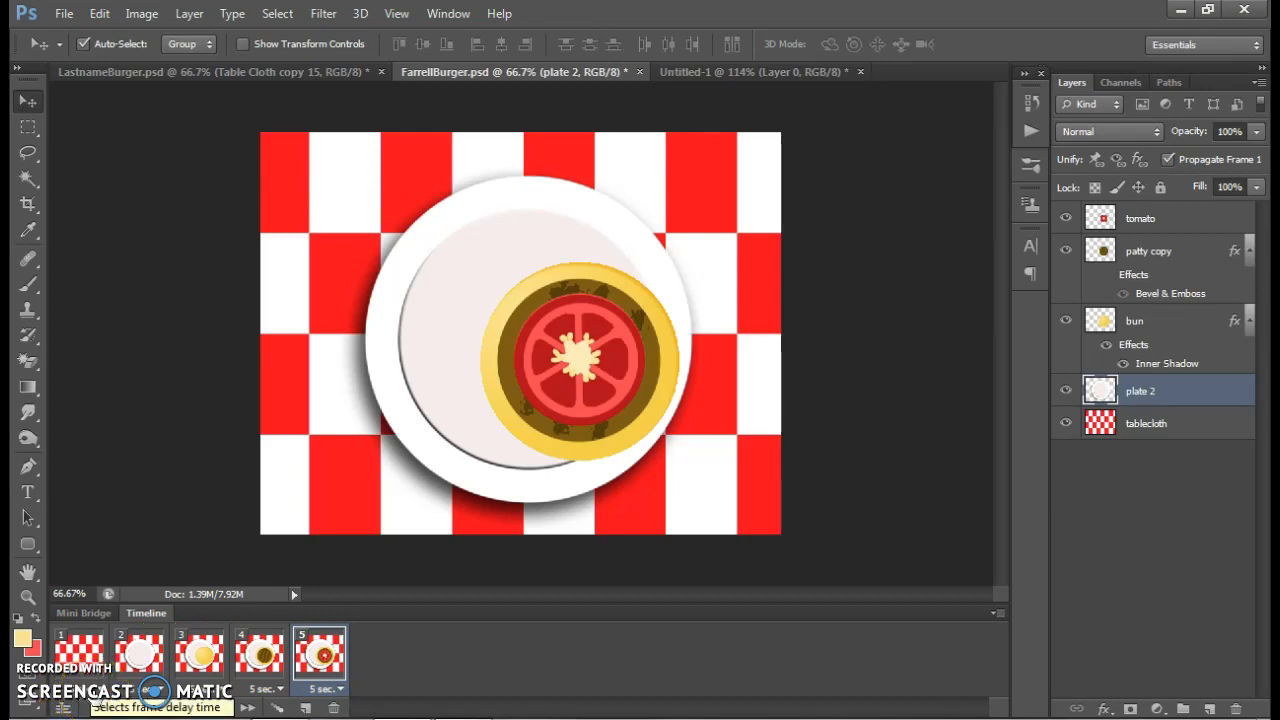
left_click(97, 692)
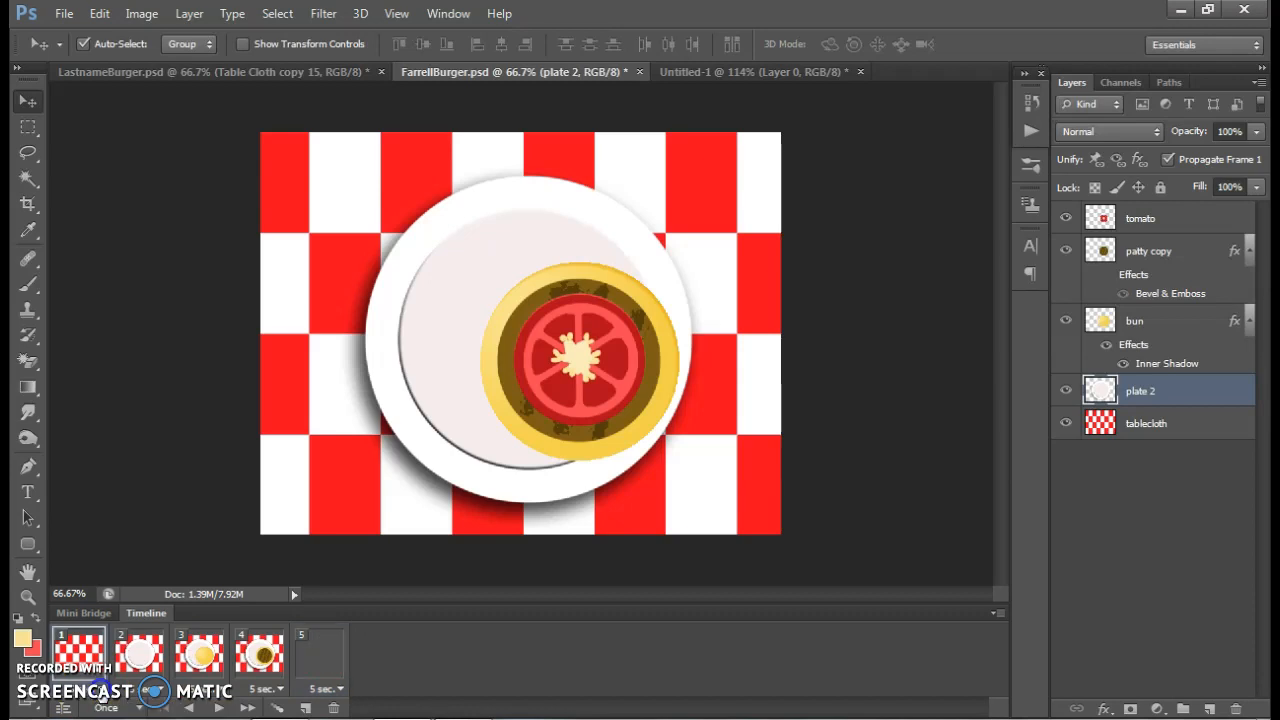
left_click(110, 518)
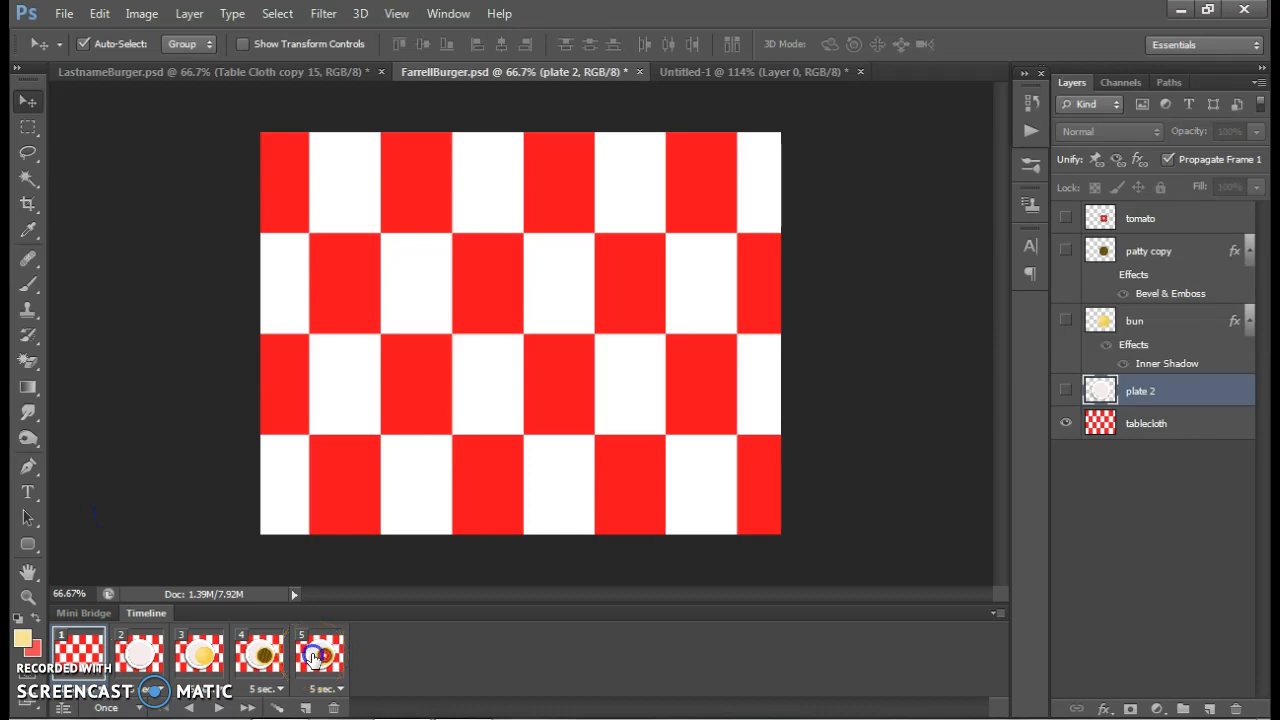
left_click(327, 689)
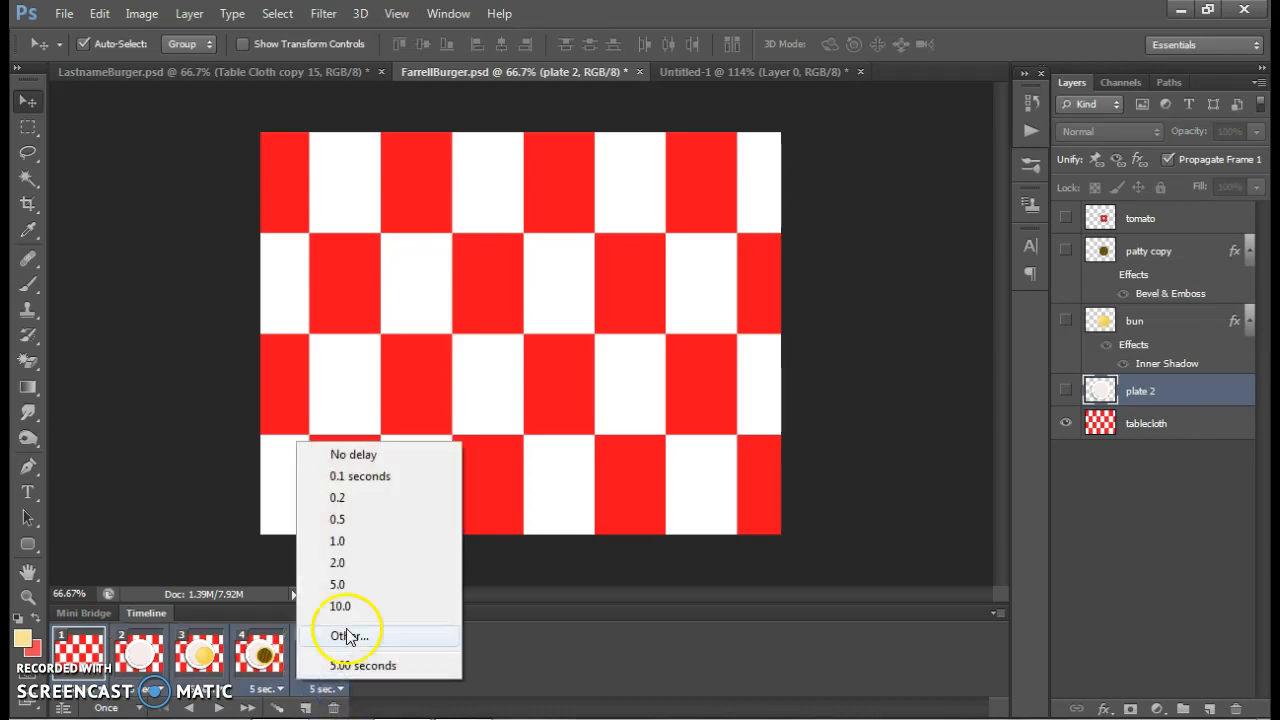
left_click(337, 519)
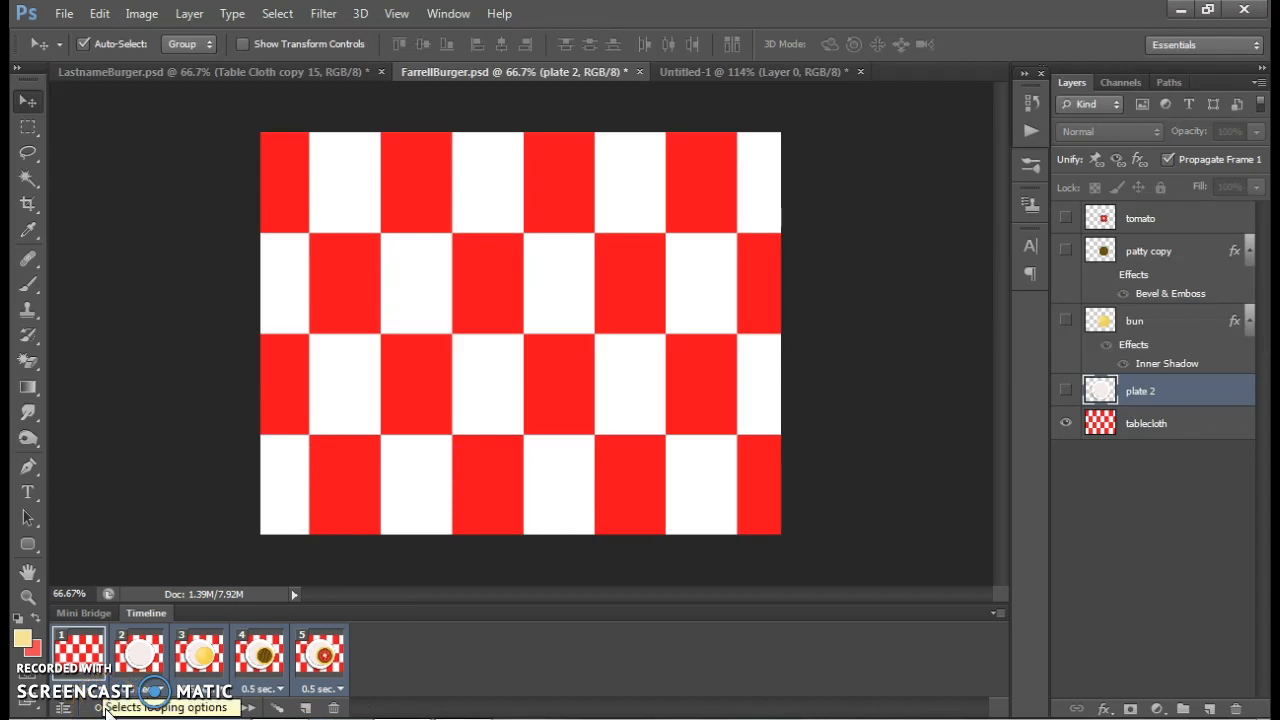
Set the burger animation to loop forever and play it back
left_click(106, 708)
left_click(147, 655)
left_click(219, 707)
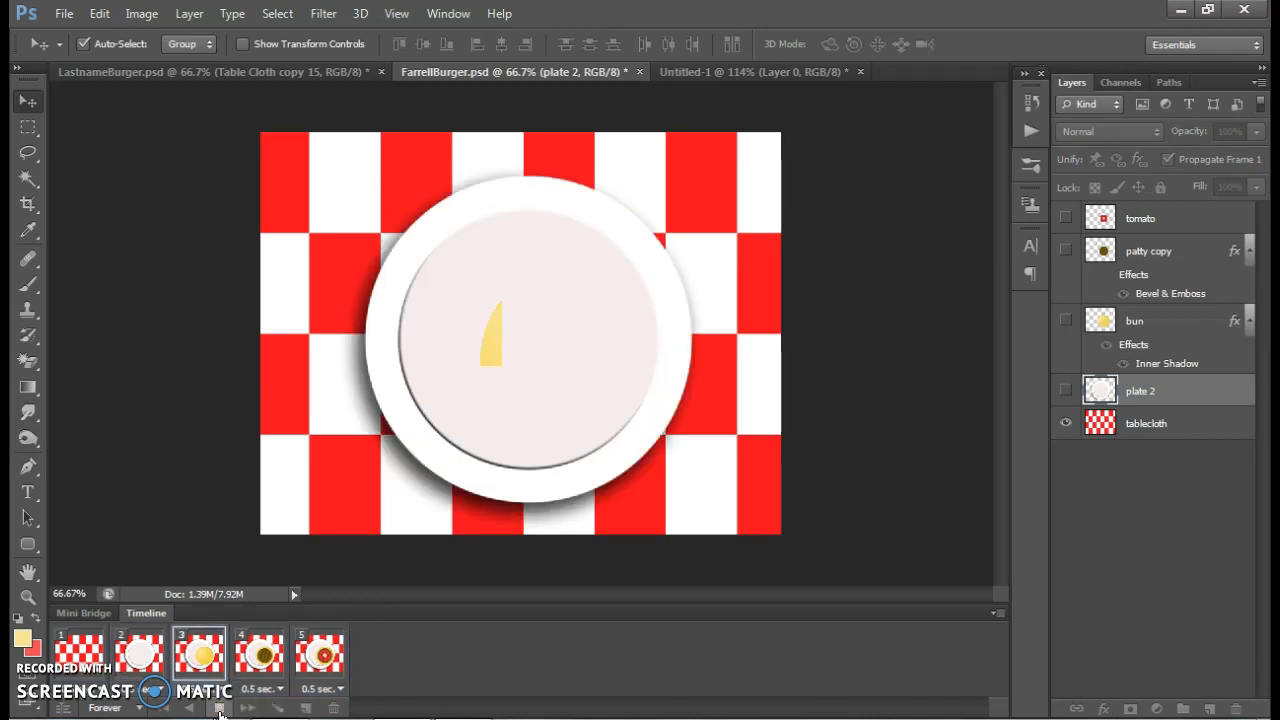
Open Save for Web for the burger animation, keeping GIF as the optimized file format
left_click(64, 14)
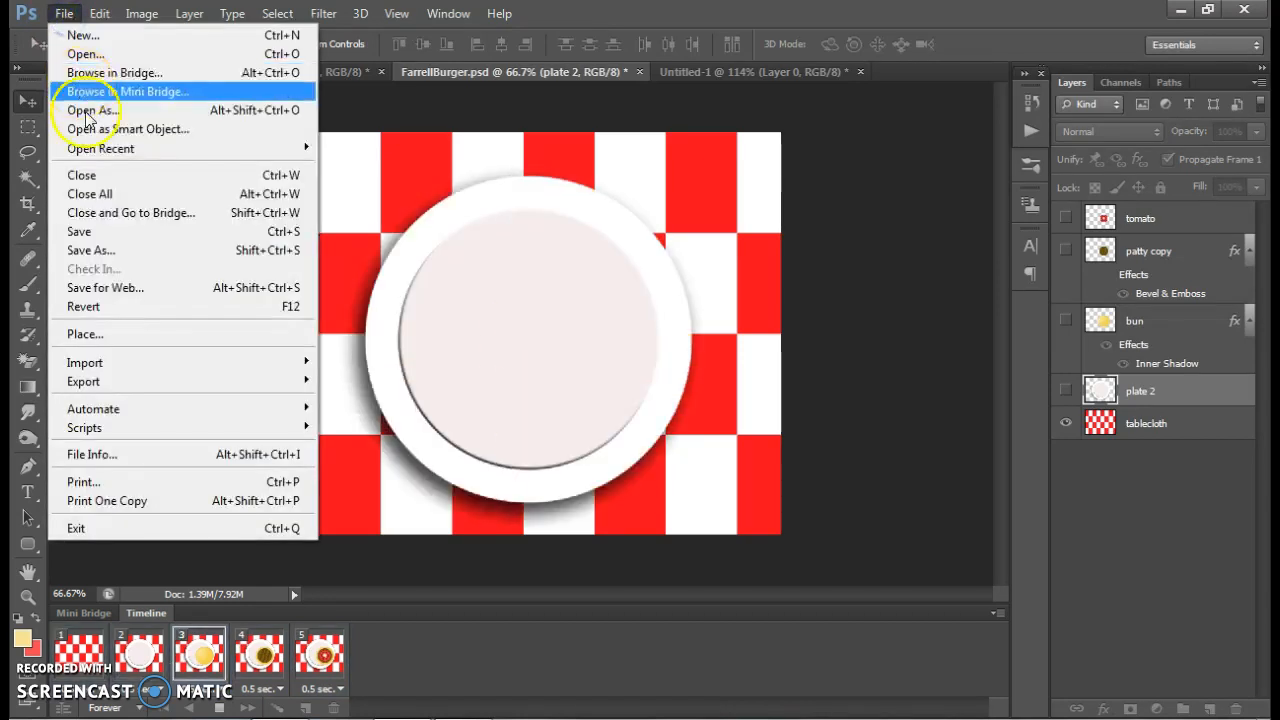
left_click(137, 289)
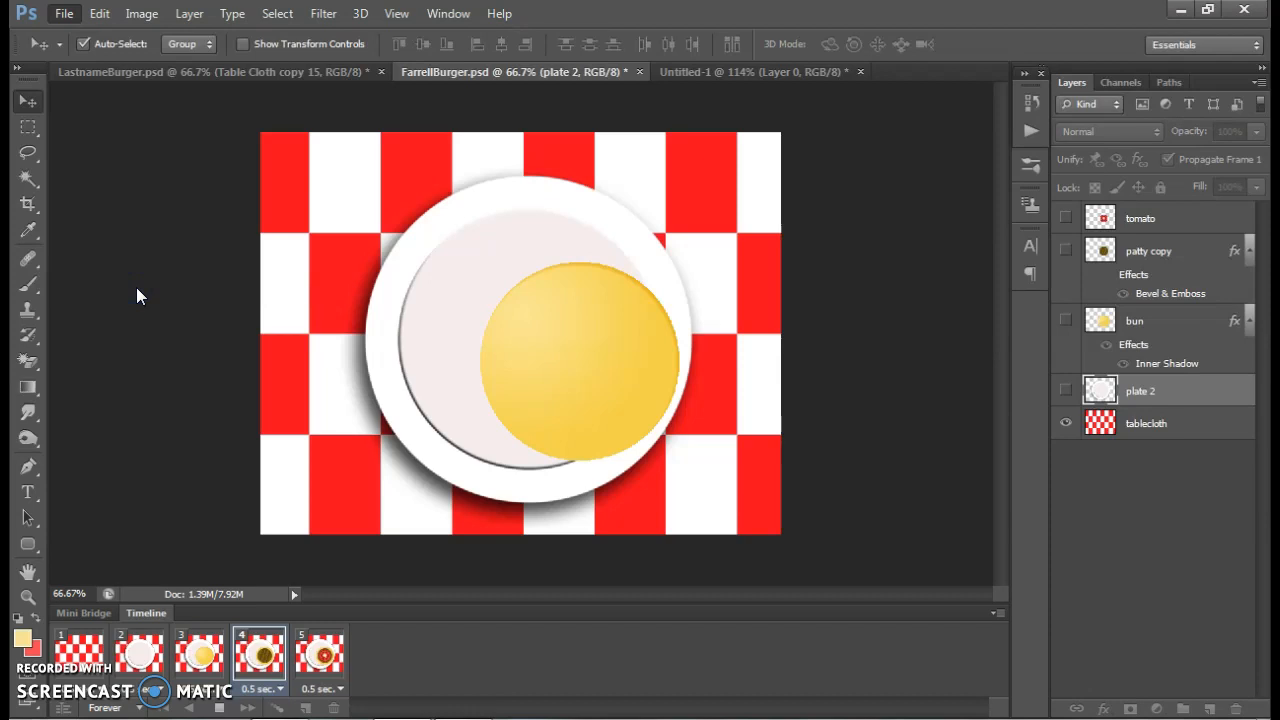
left_click(628, 358)
key("ctrl+alt+shift+s")
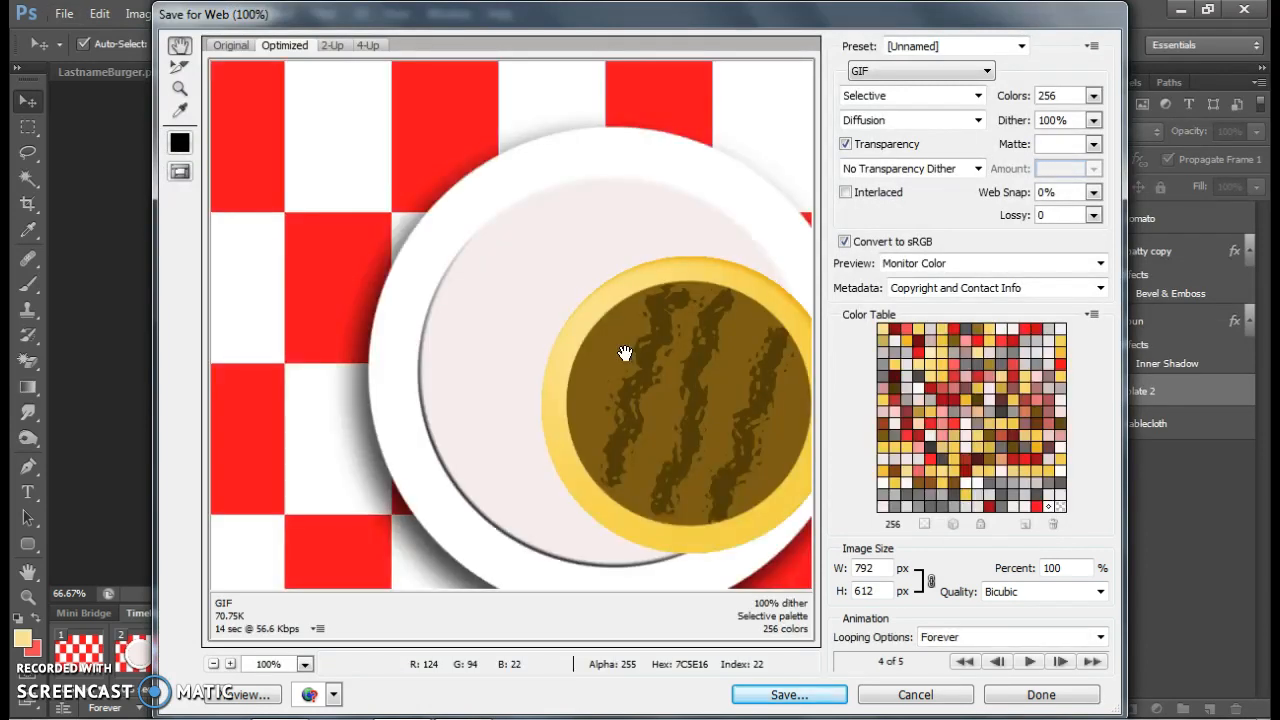
left_click(876, 72)
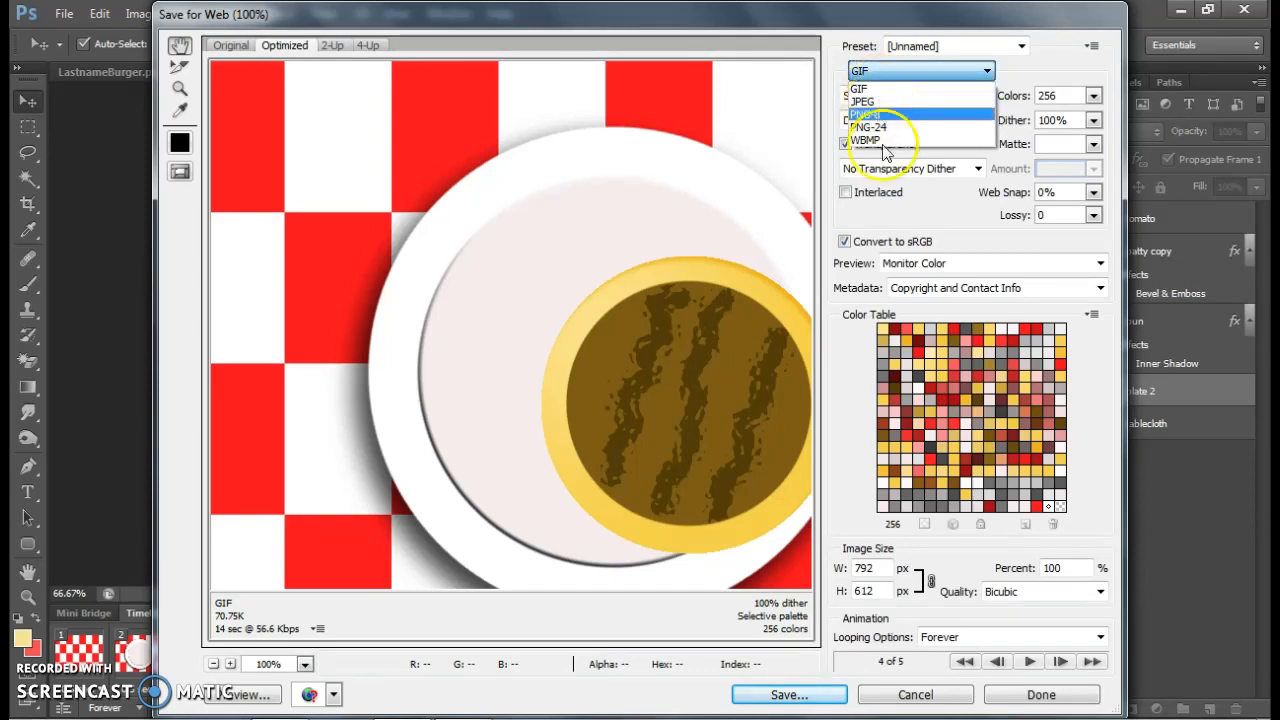
left_click(785, 694)
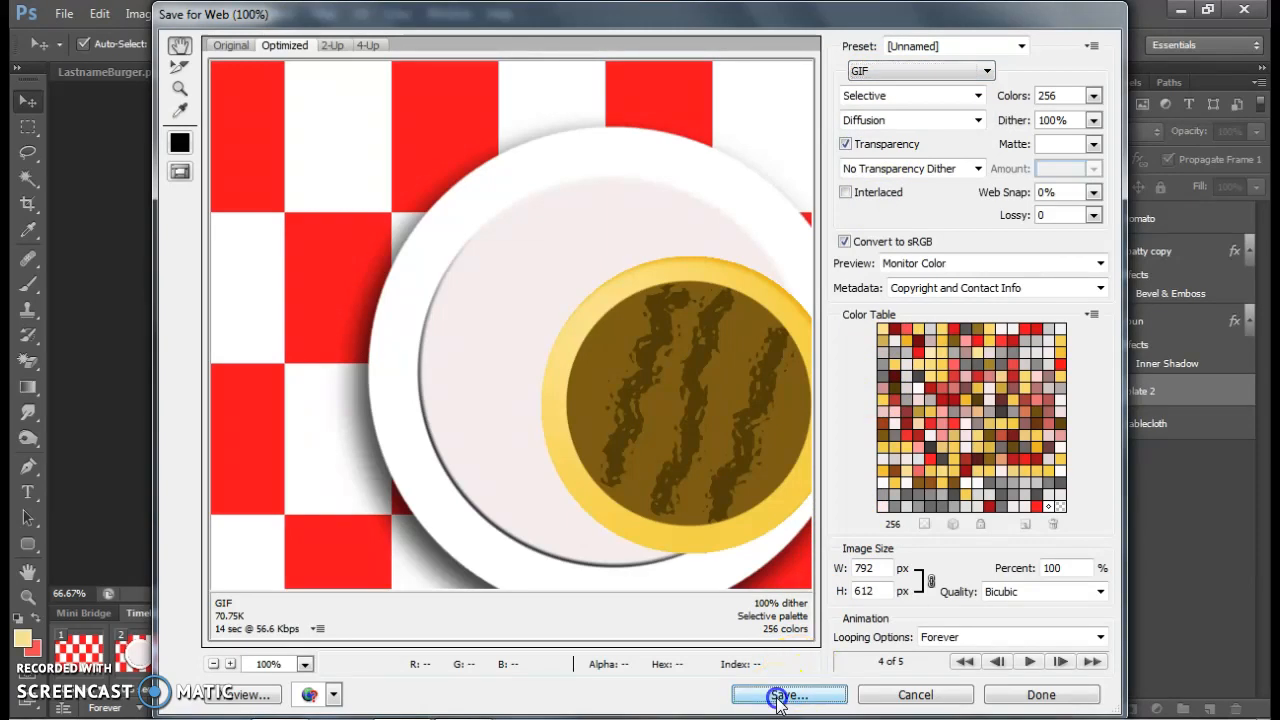
Save the optimized GIF as images only, adding 1 to the end of the suggested file name
left_click(778, 697)
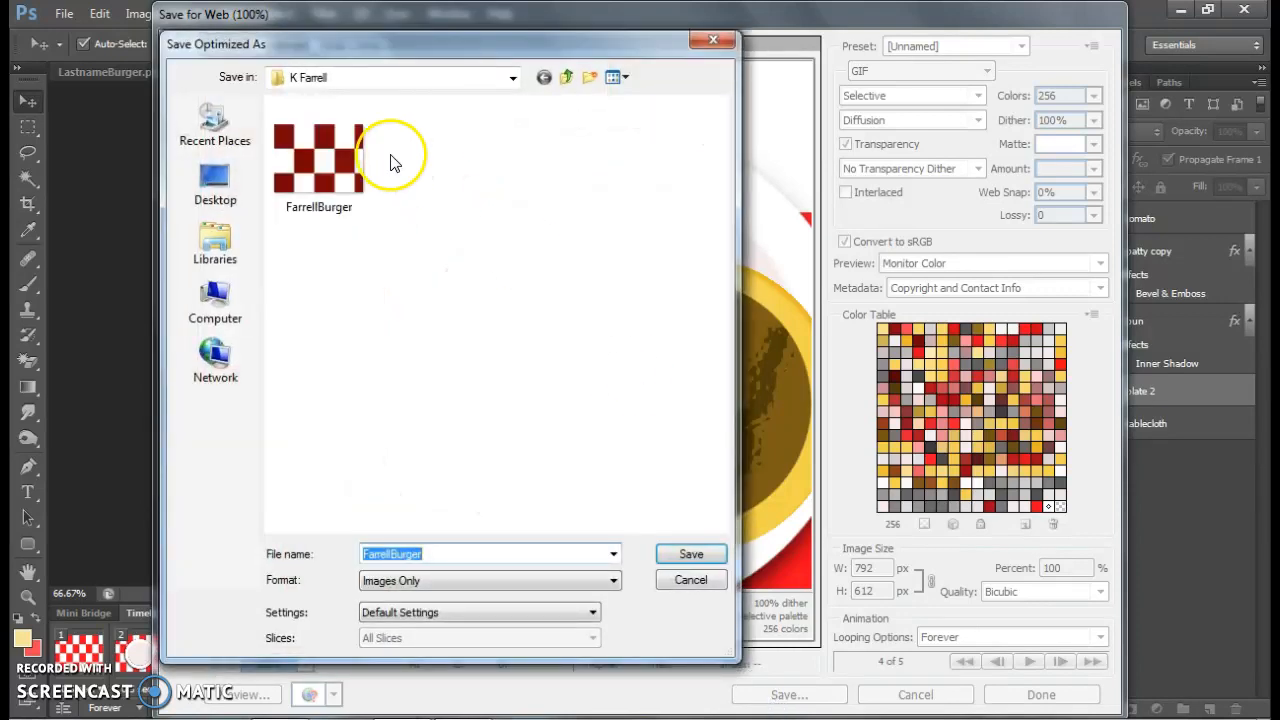
left_click(426, 553)
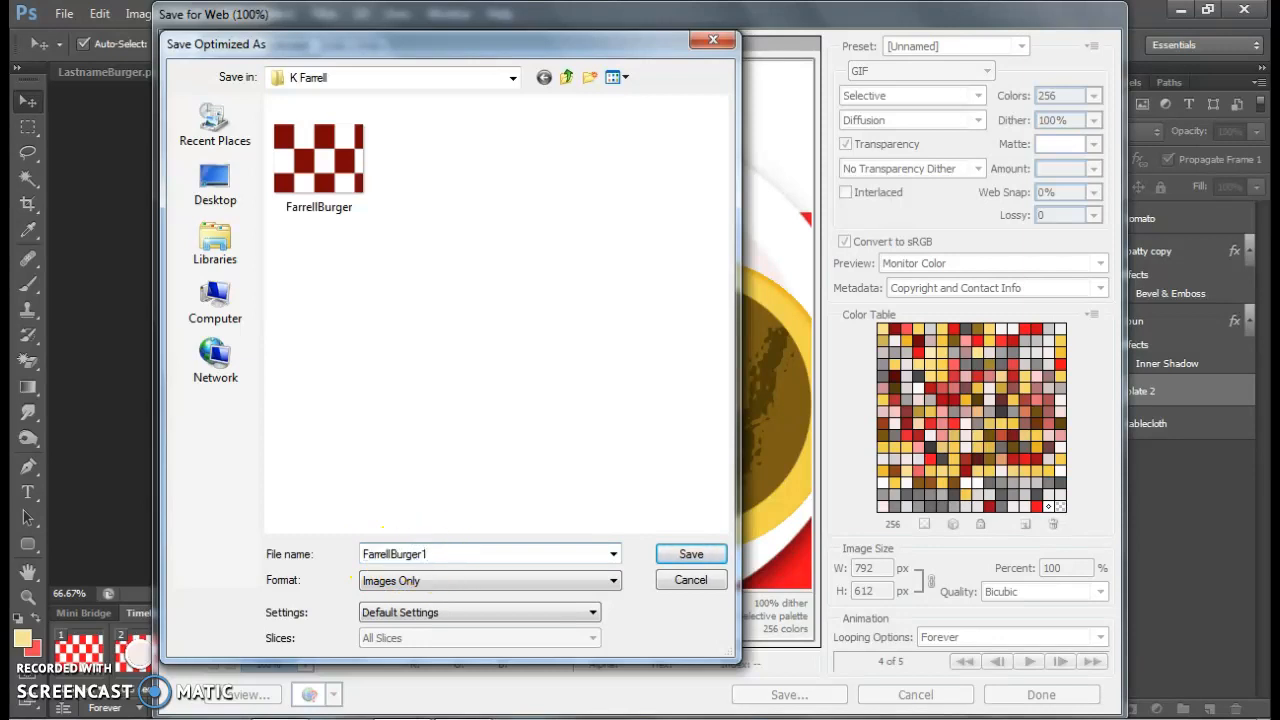
left_click(705, 553)
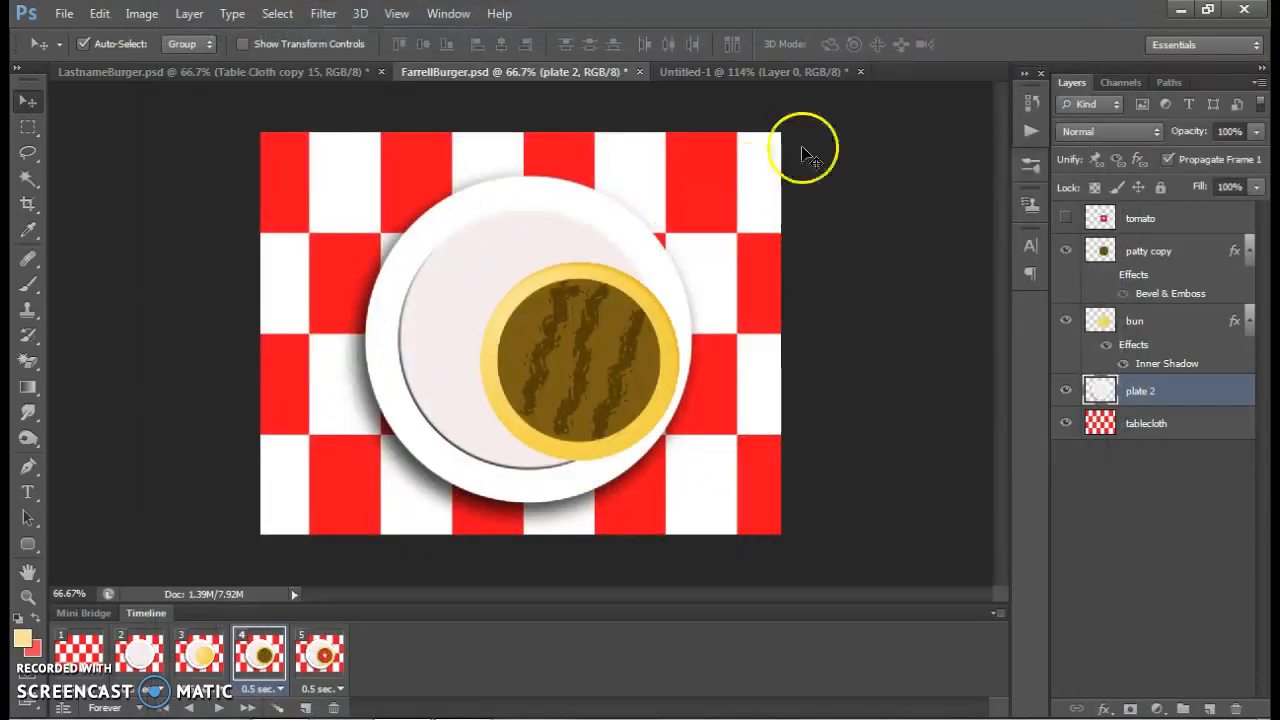
Minimize Photoshop, open the desktop folder holding the exports, and examine the newly exported GIF among the other files
left_click(1178, 10)
left_click(1177, 13)
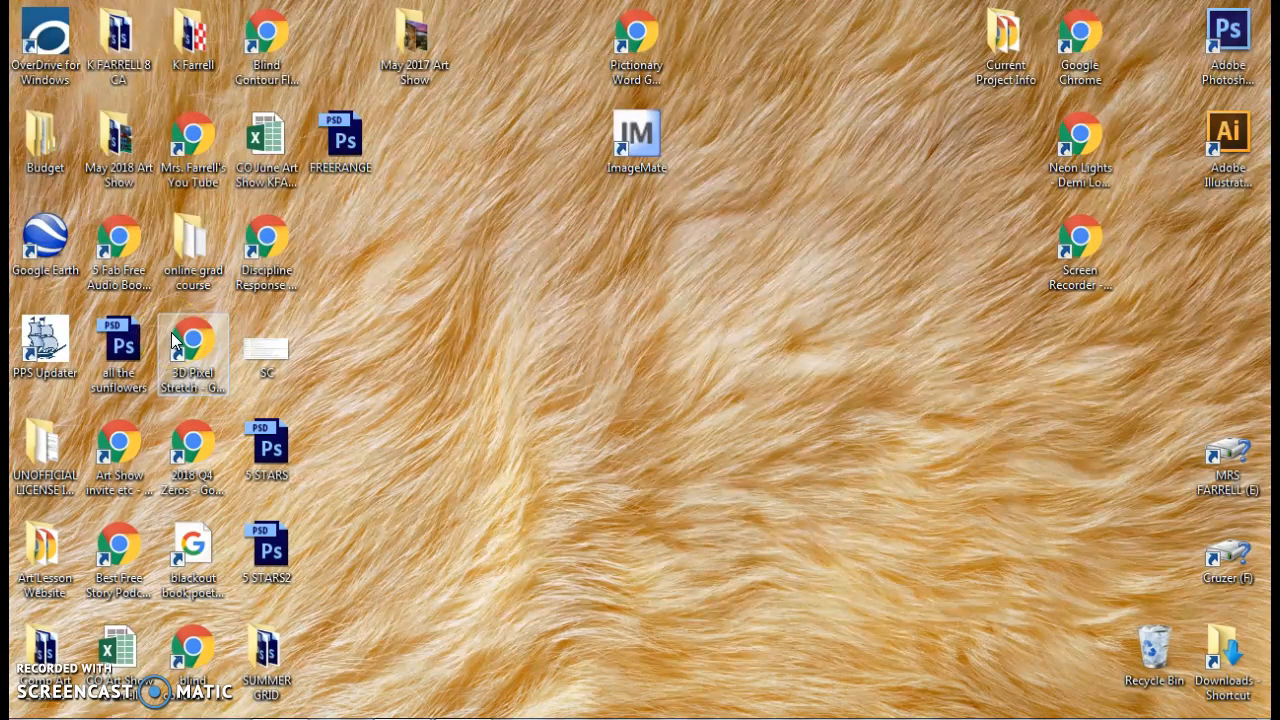
double_click(190, 35)
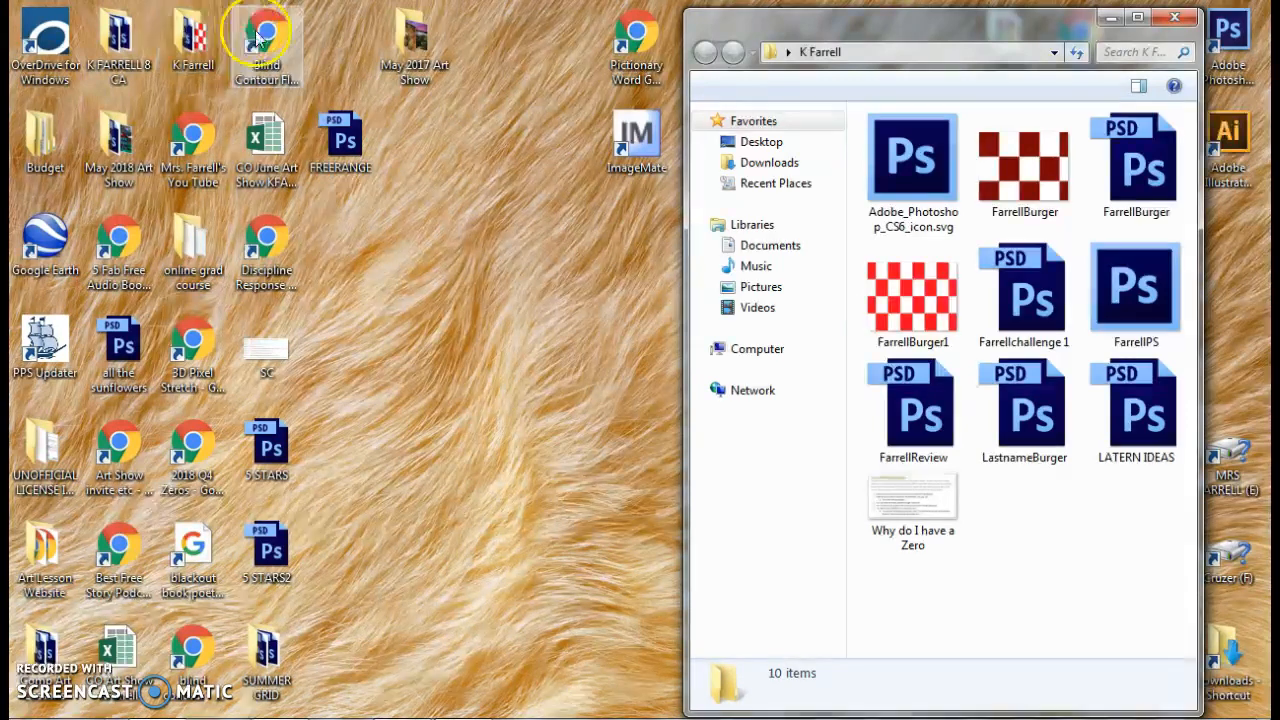
mouse_move(889, 347)
left_click(900, 322)
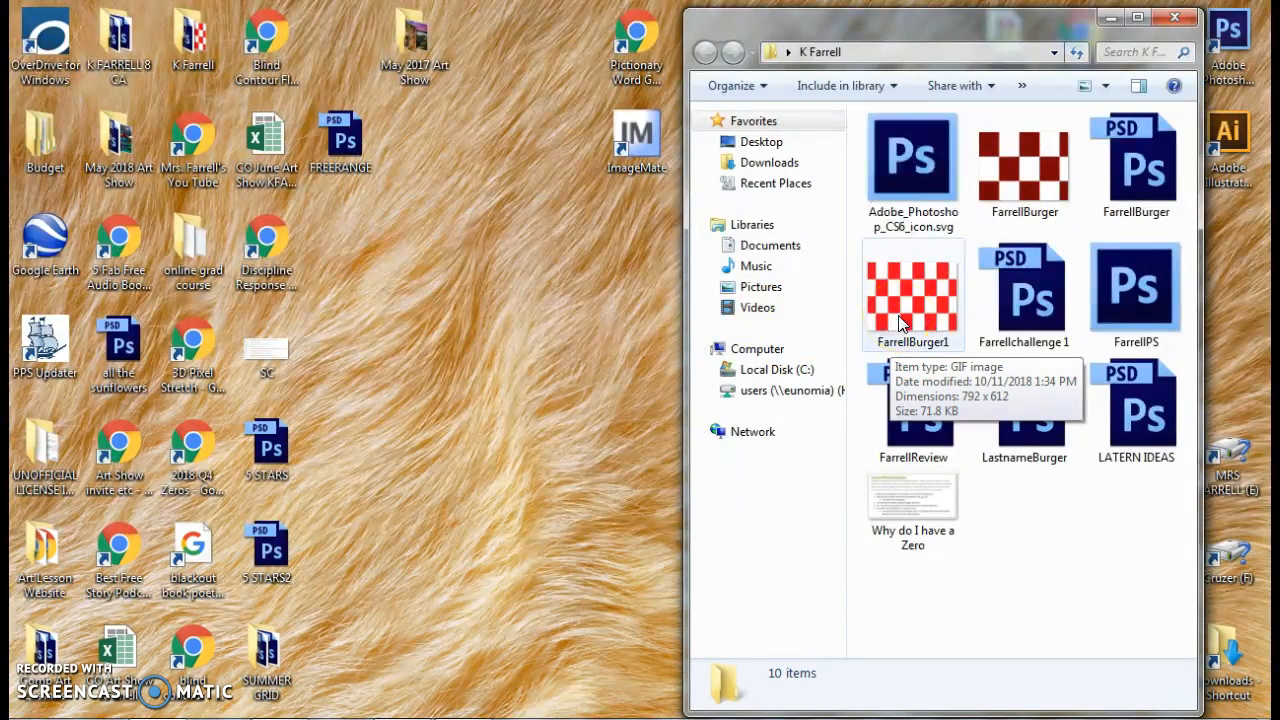
left_click(1025, 175)
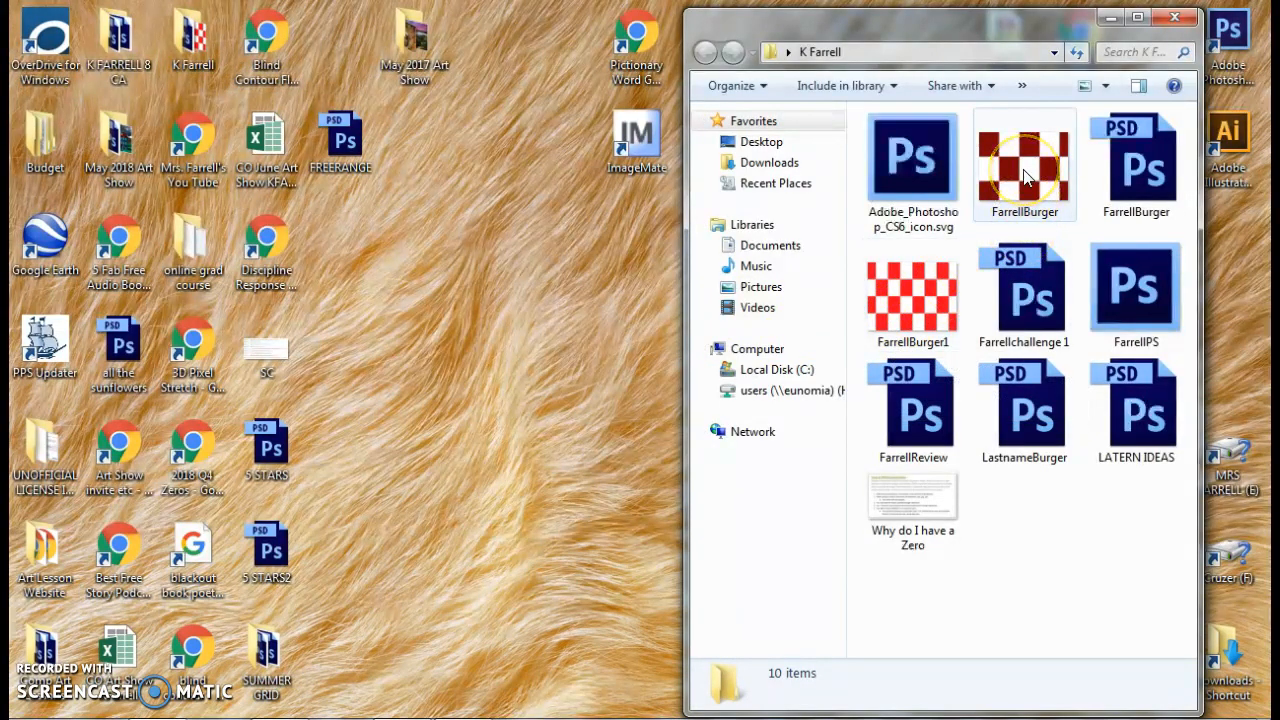
mouse_move(1025, 175)
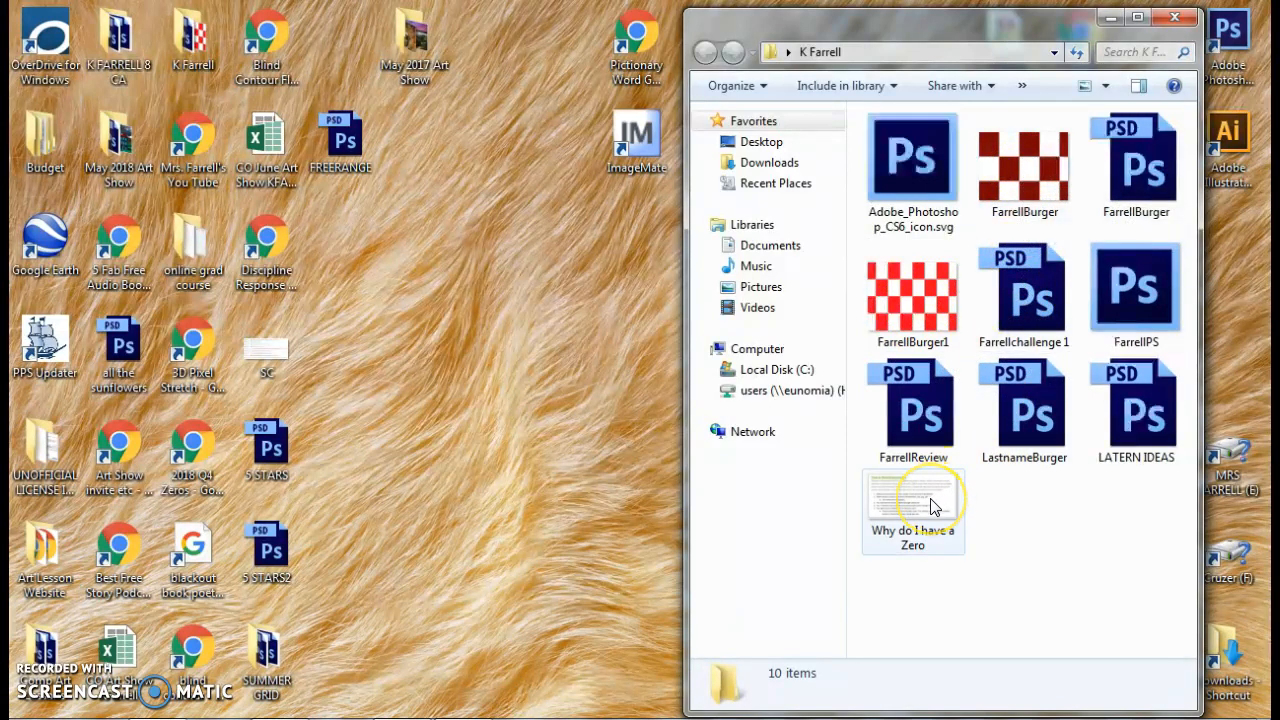
mouse_move(931, 505)
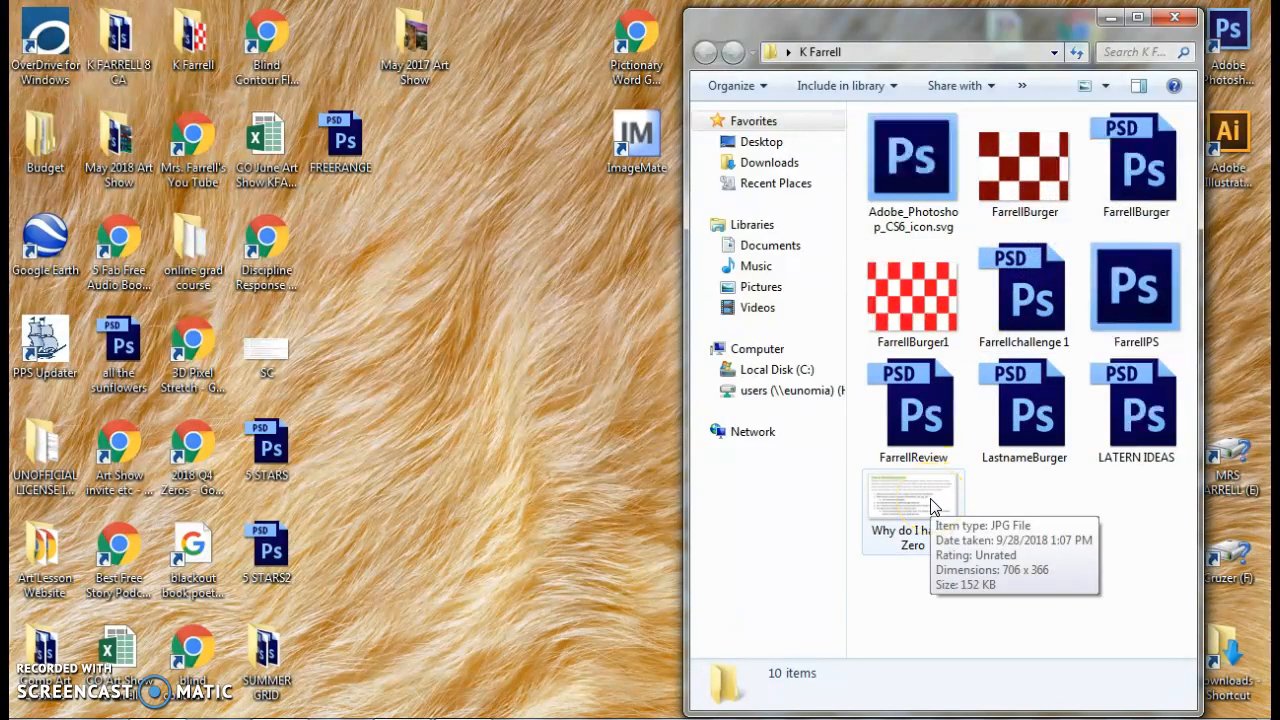
mouse_move(916, 262)
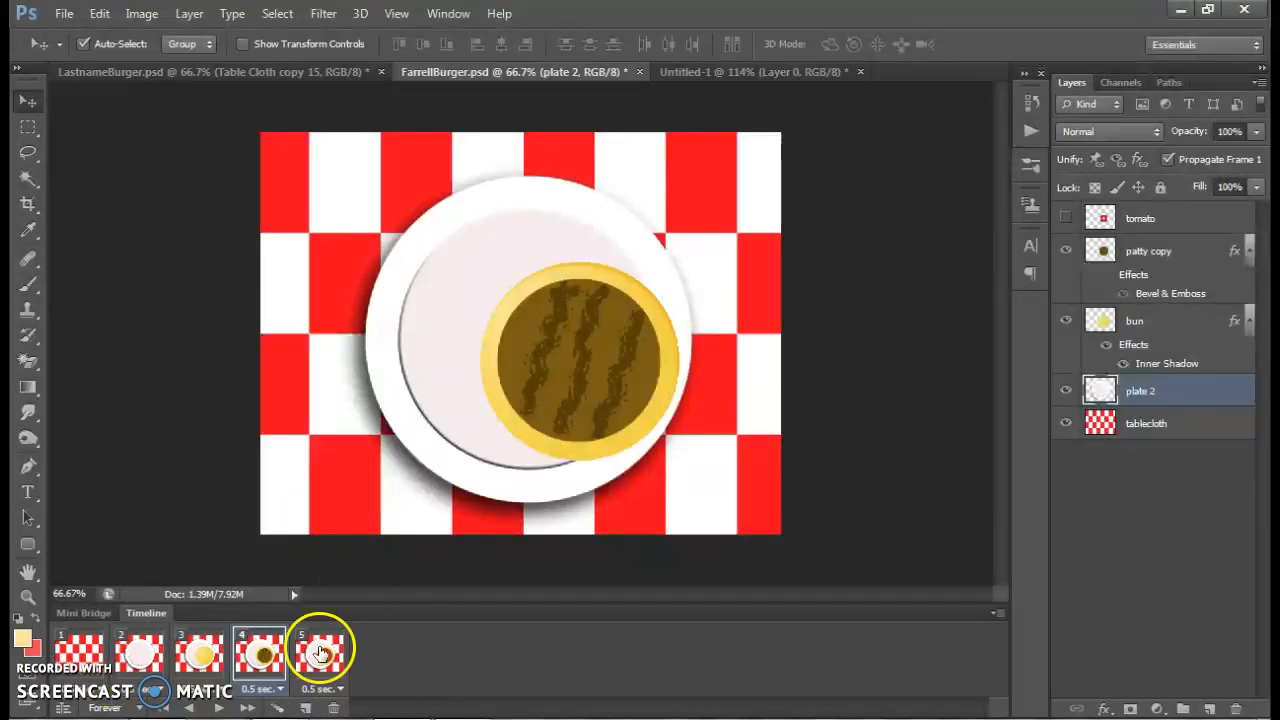
Switch to the LastnameBurger.psd document and show its tomato, pickles, yellow sauce, red sauce and Bun 2 layers
left_click(120, 72)
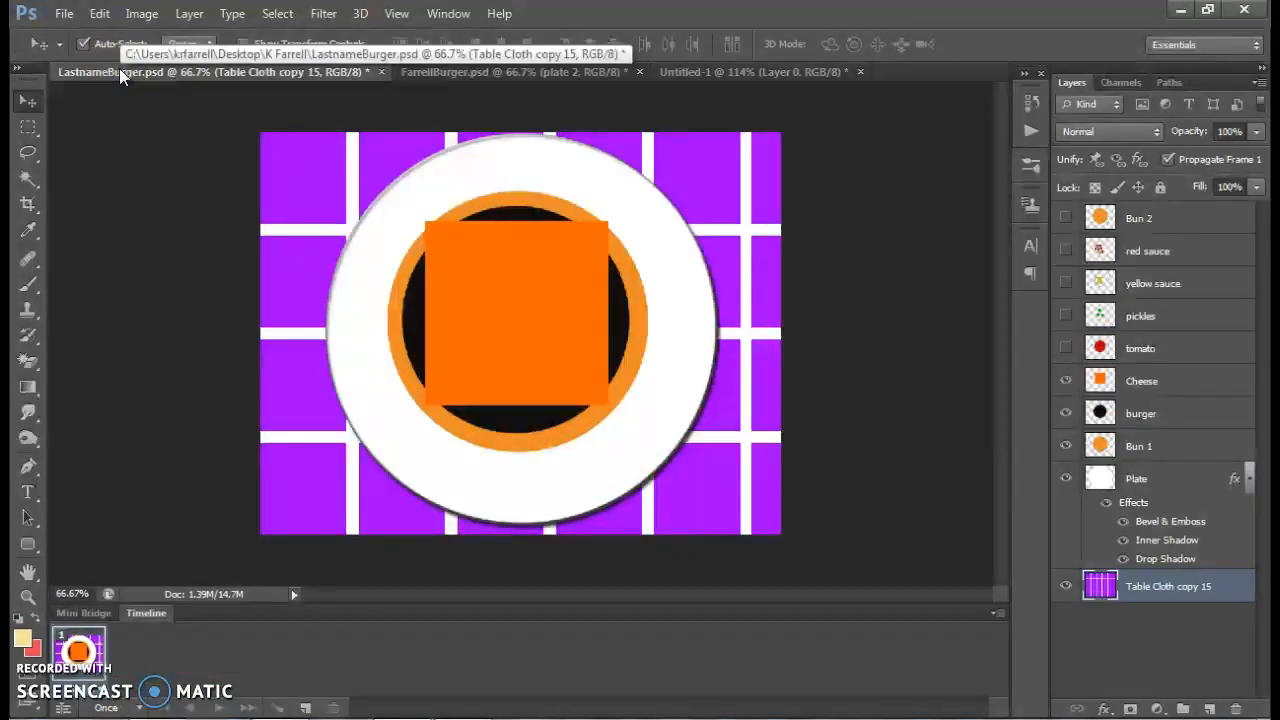
left_click(1065, 347)
left_click(1065, 316)
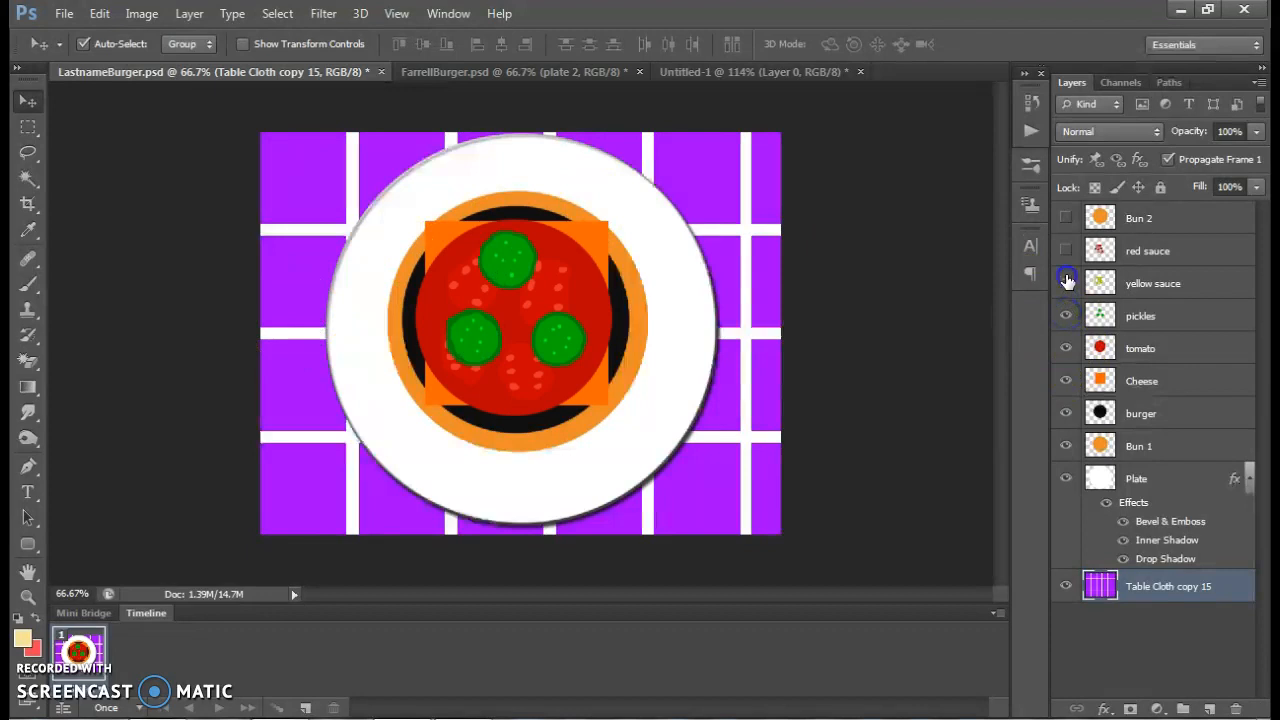
left_click(1065, 283)
left_click(1065, 250)
left_click(1066, 217)
Hide every layer from Bun 2 down to Plate, leaving only Table Cloth copy 15 visible in frame 1
left_click(1066, 218)
left_click(1066, 250)
left_click(1066, 283)
left_click(1066, 316)
left_click(1066, 348)
left_click(1066, 381)
left_click(1066, 413)
left_click(1066, 446)
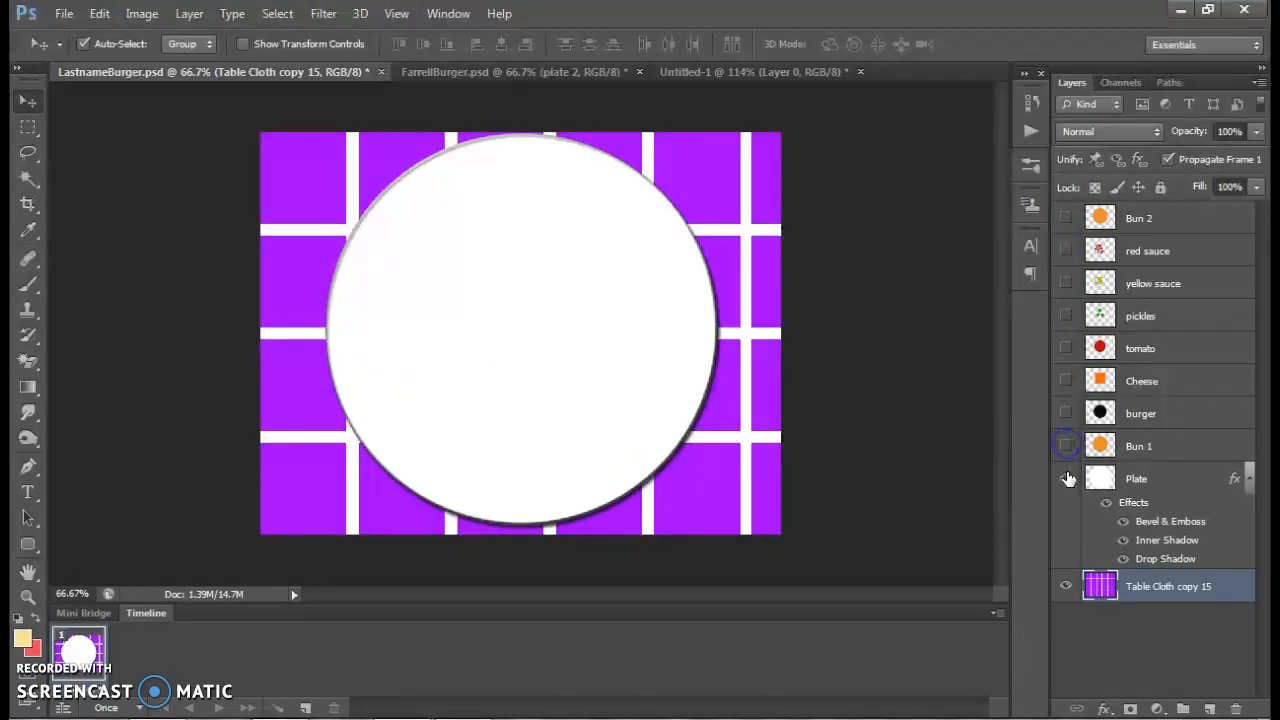
left_click(1066, 479)
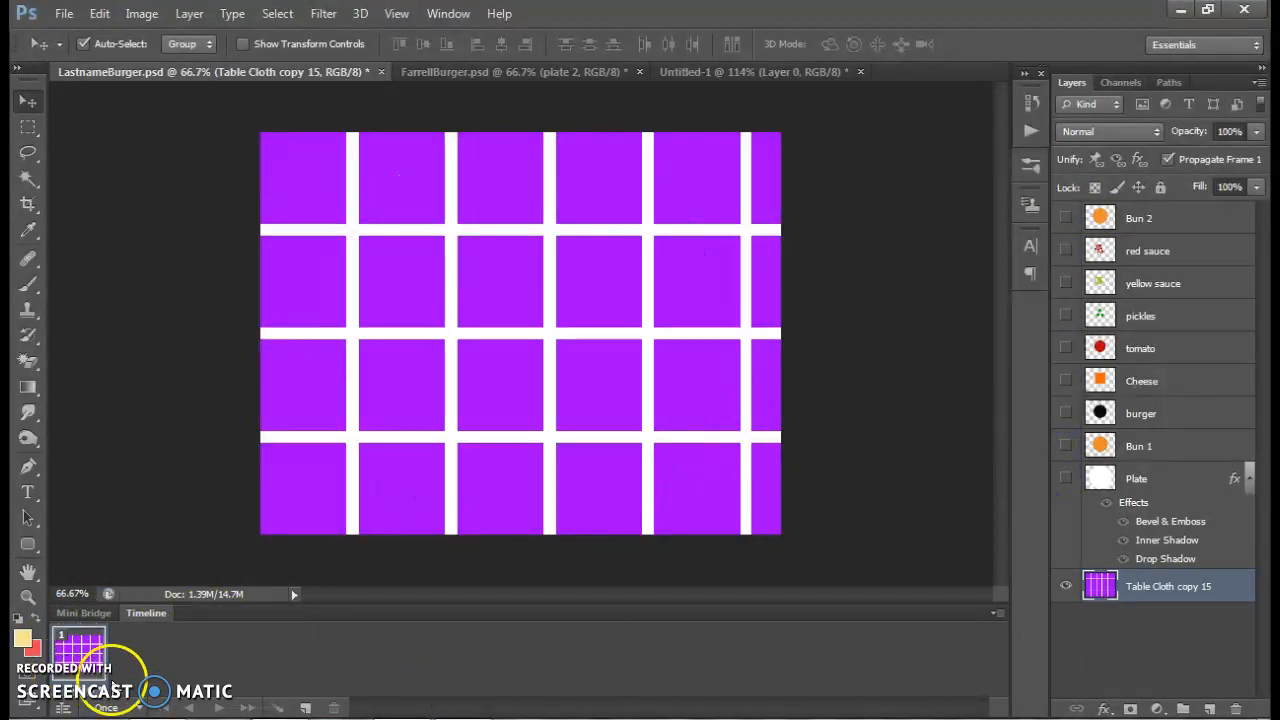
Set the delay of frame 1 to 0.5 seconds and the animation looping to Forever
left_click(85, 666)
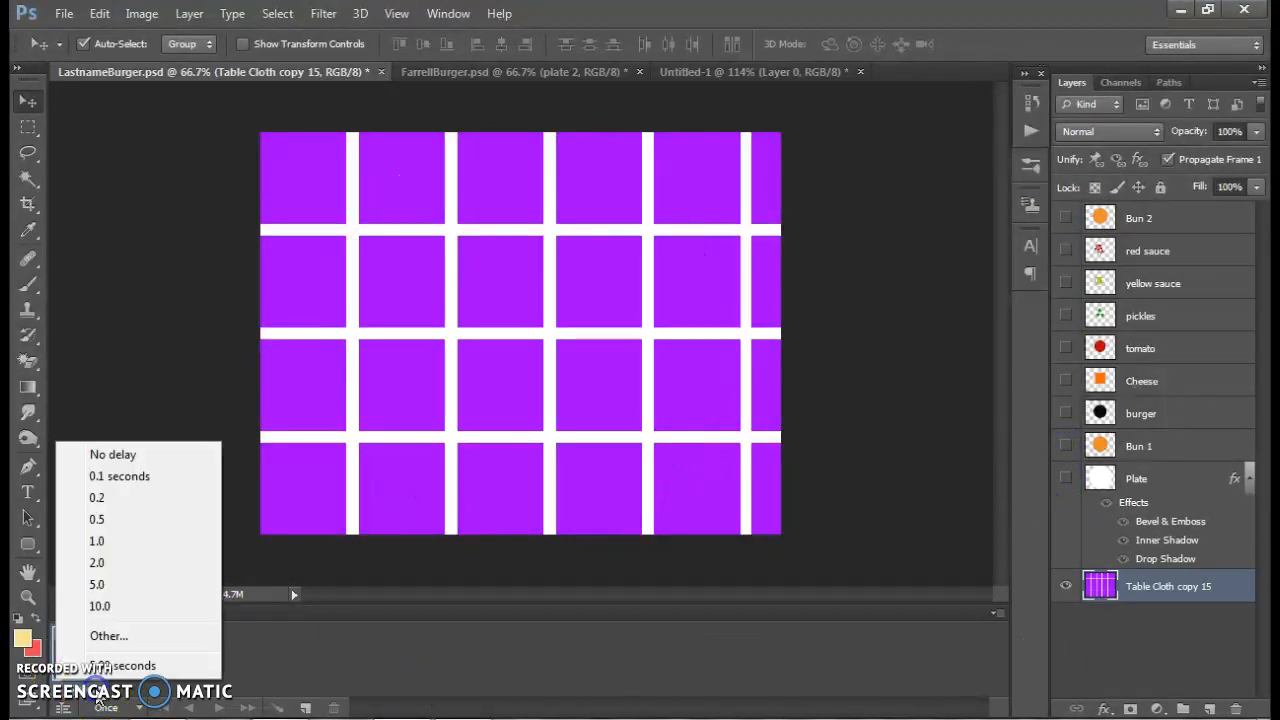
left_click(134, 520)
left_click(137, 710)
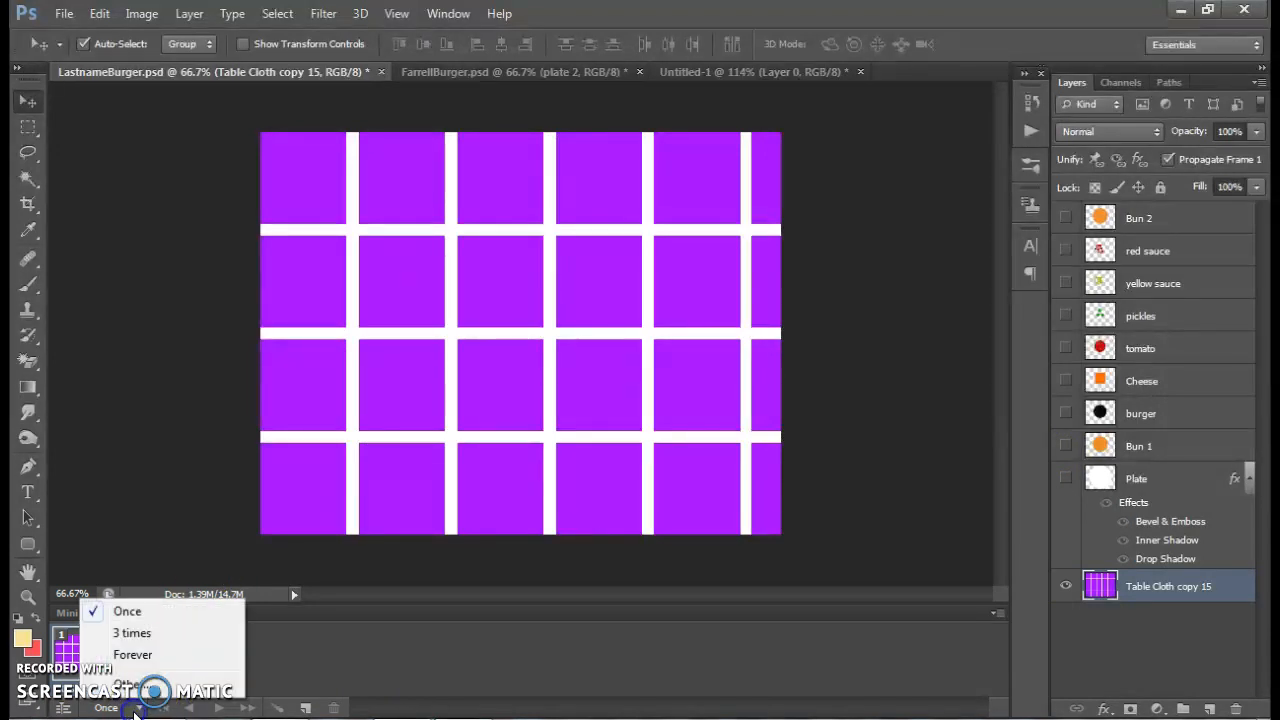
left_click(135, 659)
Add frames 2, 3 and 4 by duplication, revealing Plate, Bun 1 and burger one layer per frame
left_click(302, 708)
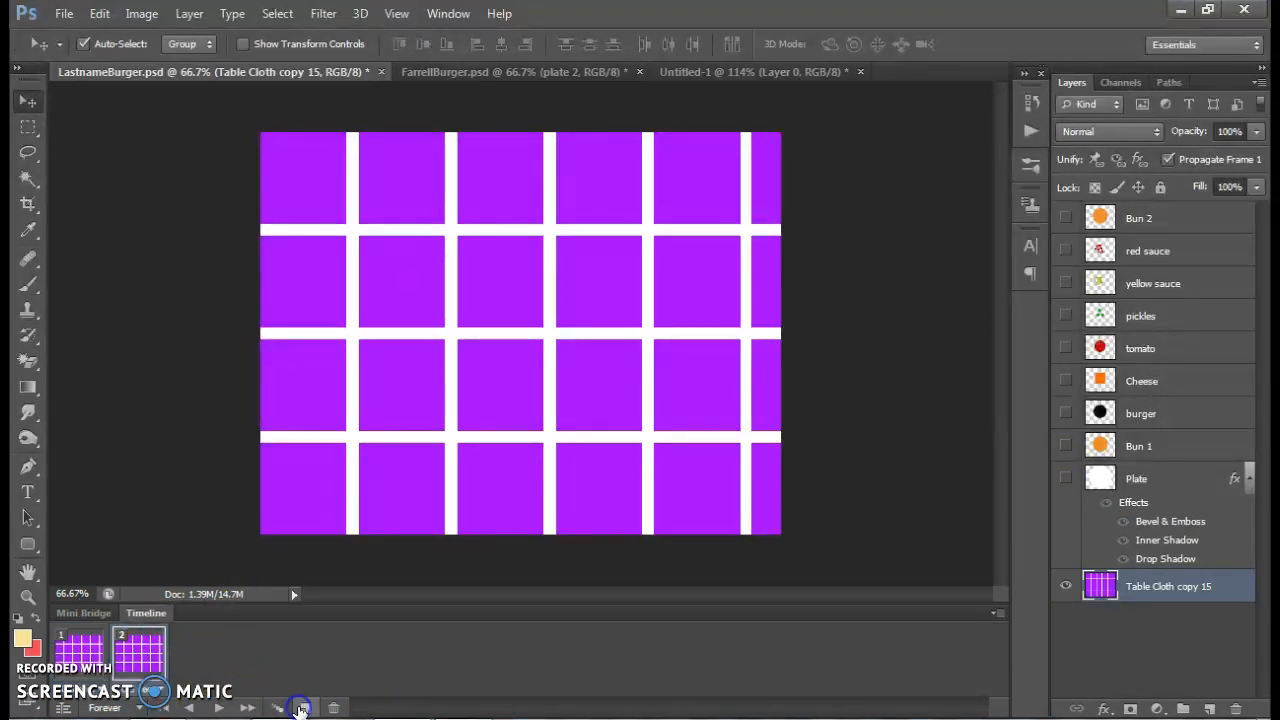
left_click(1065, 478)
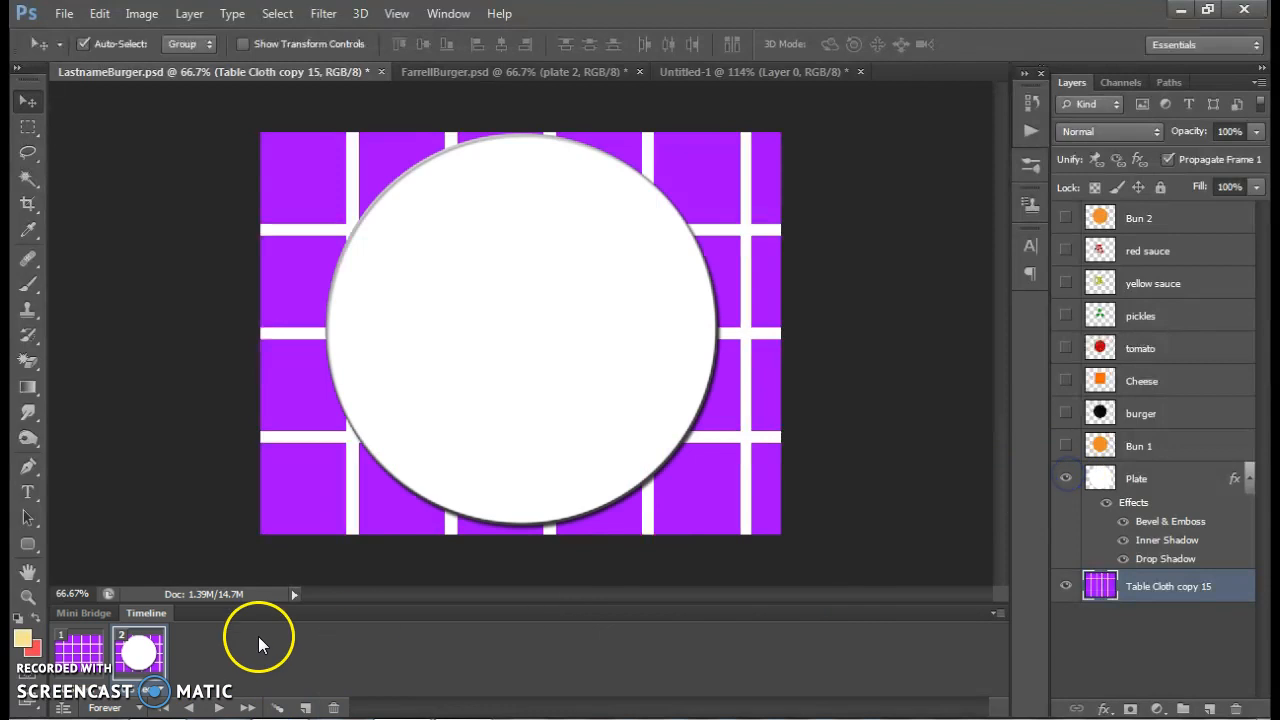
left_click(310, 708)
left_click(1065, 445)
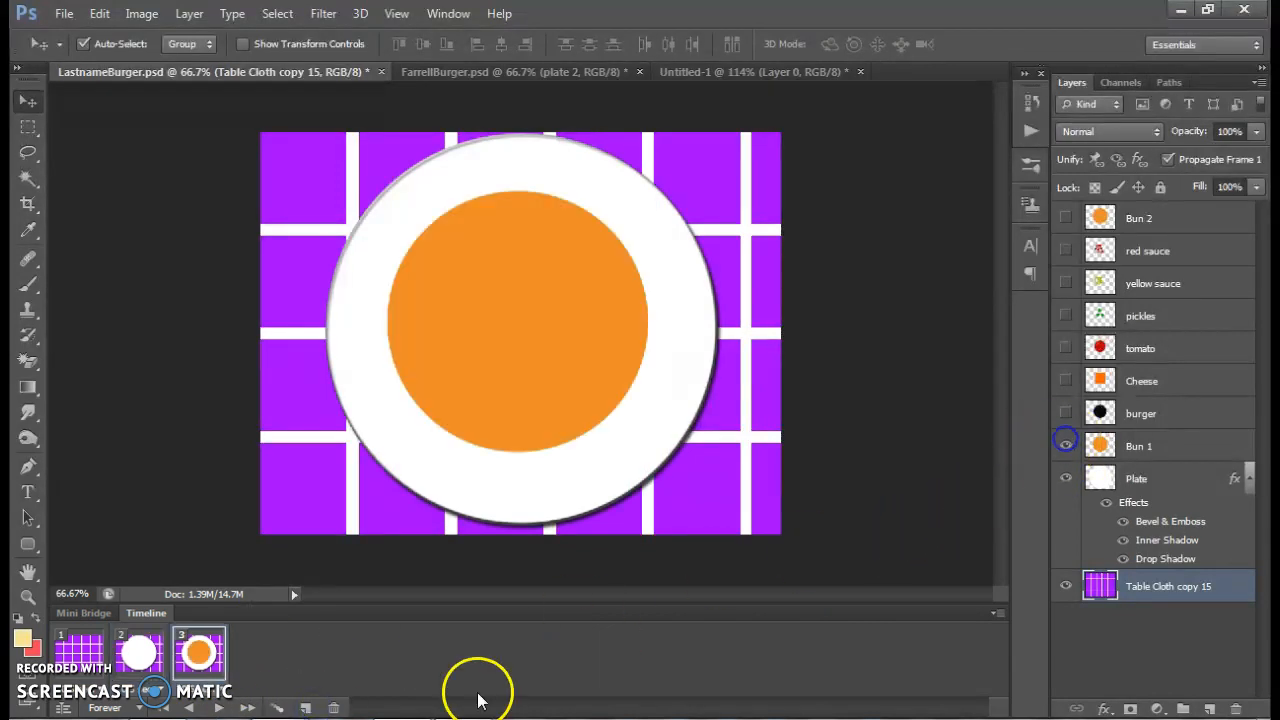
left_click(300, 708)
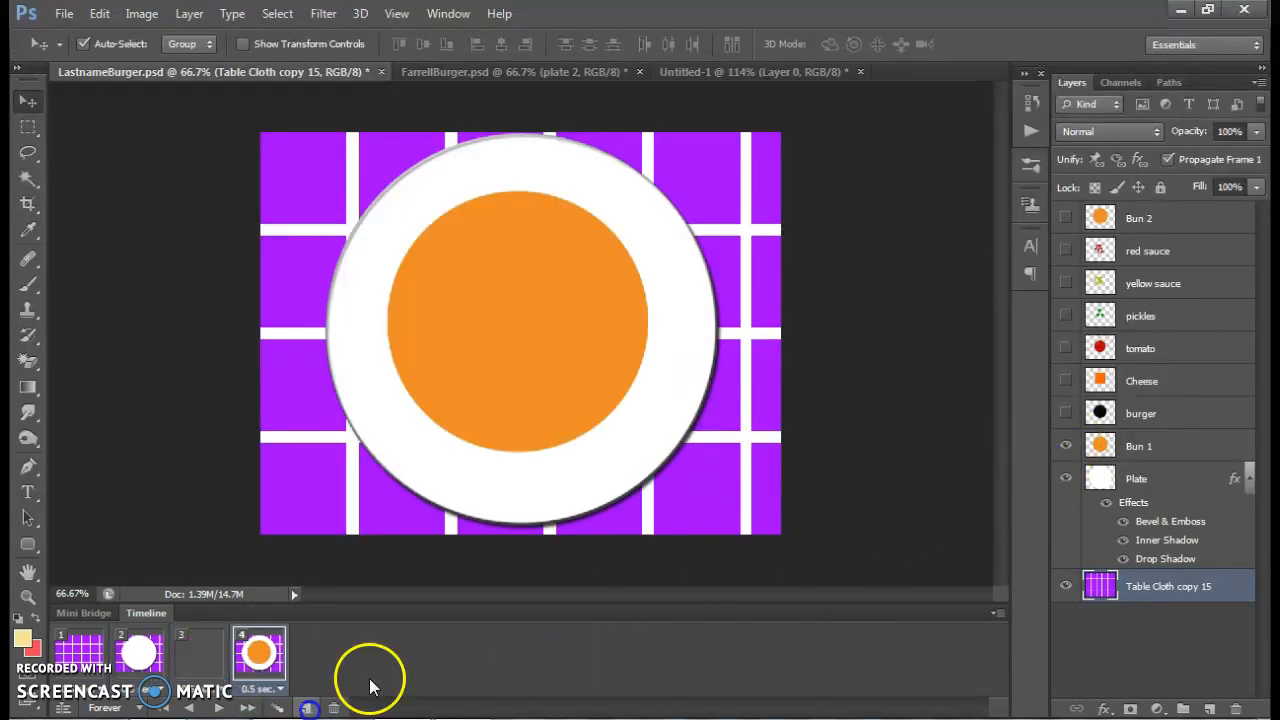
left_click(1065, 413)
Add frames 5, 6 and 7 by duplication, revealing Cheese, tomato and pickles one layer per frame
left_click(308, 708)
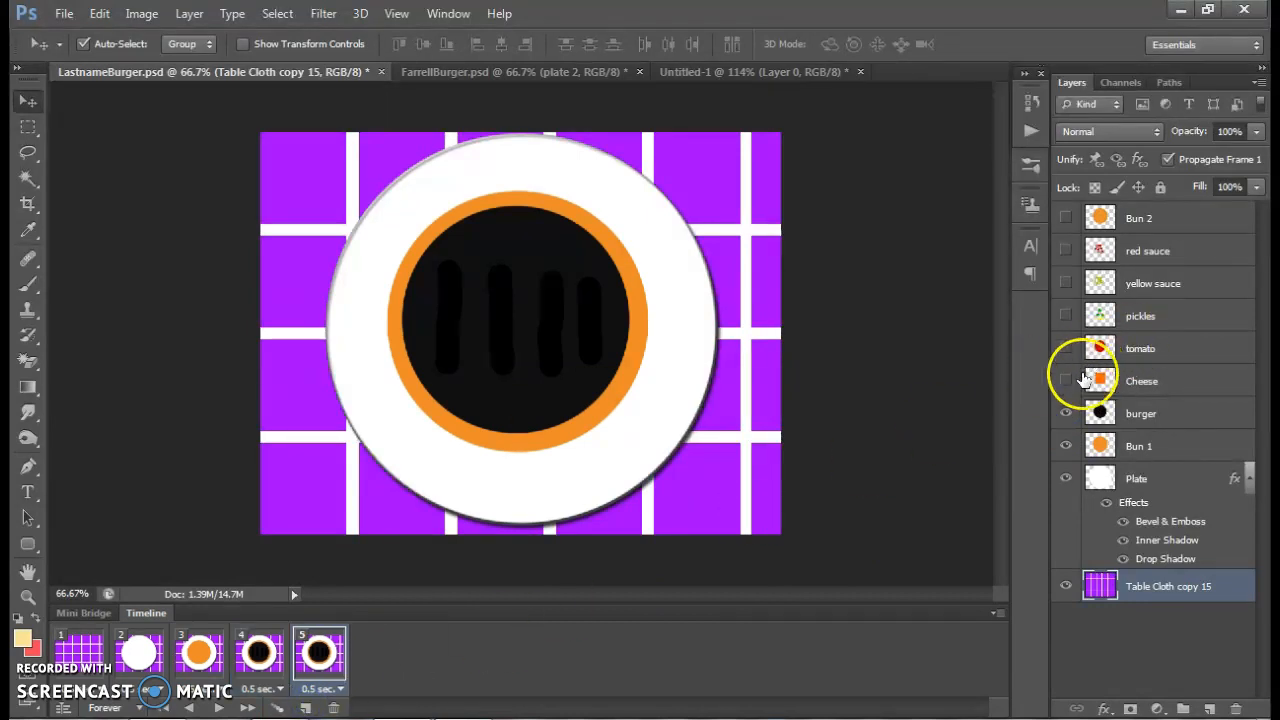
left_click(1065, 380)
left_click(305, 708)
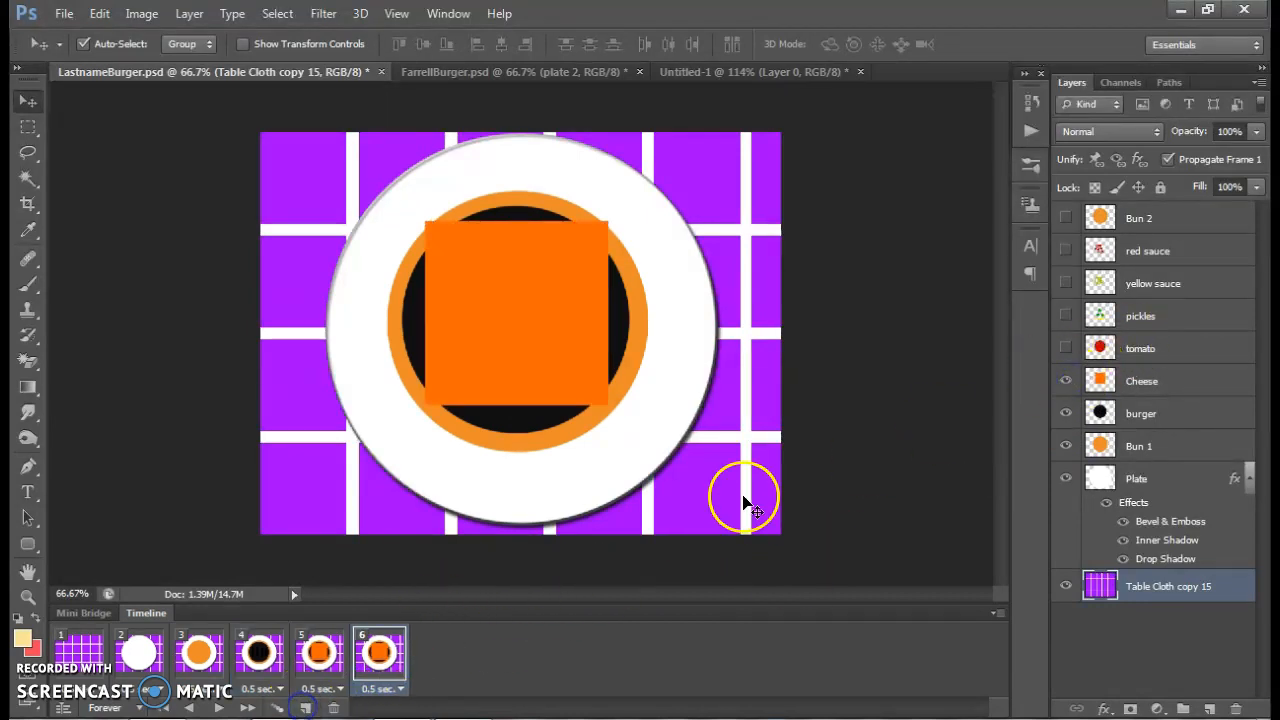
left_click(1065, 348)
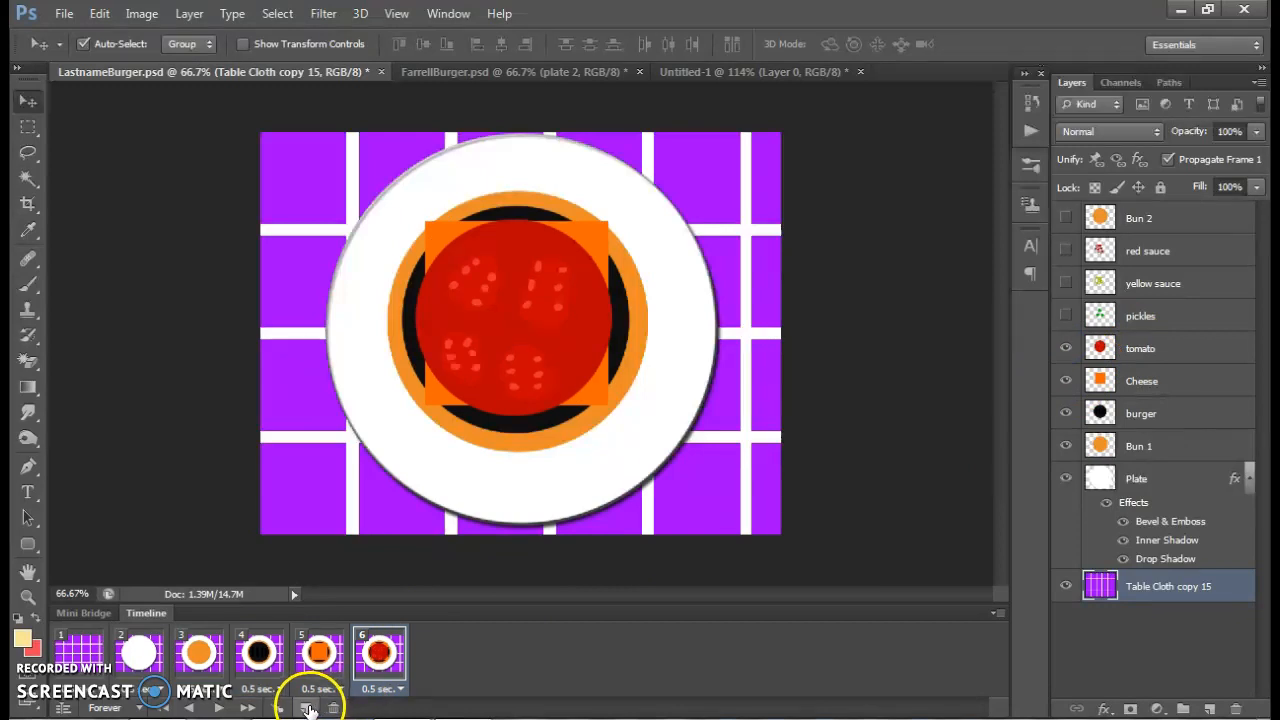
left_click(305, 708)
left_click(1065, 315)
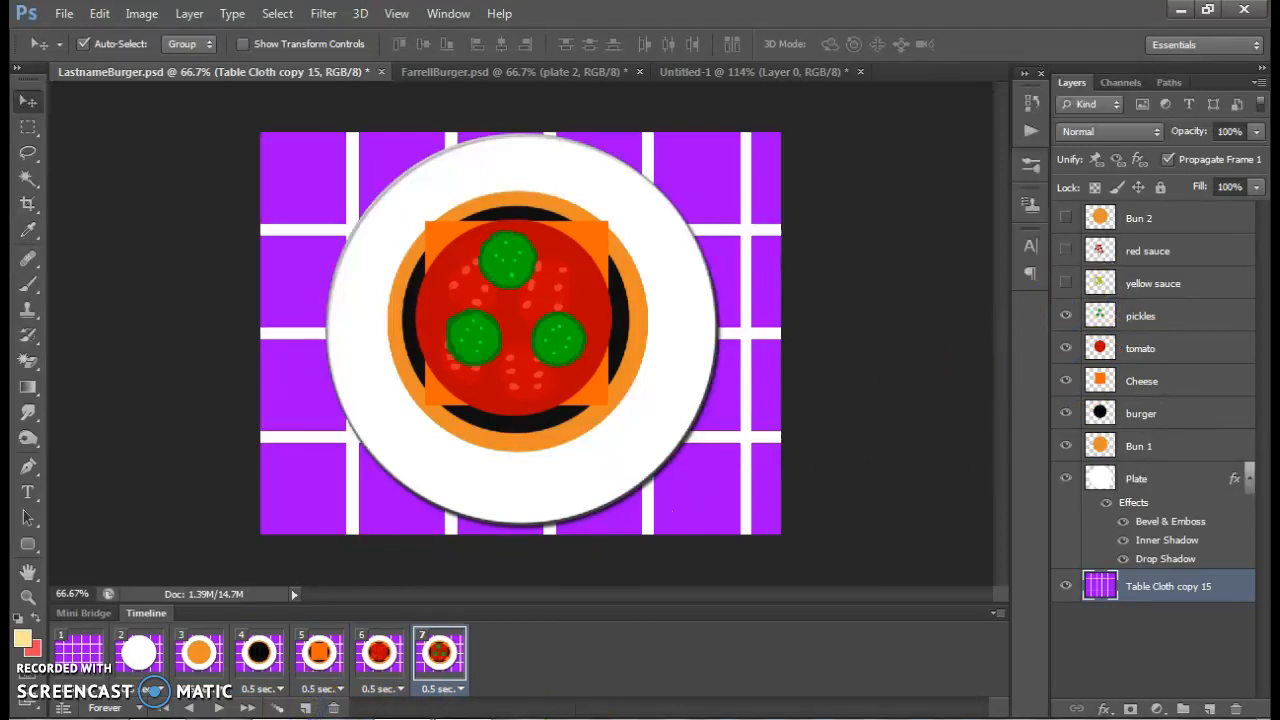
Add frames 8 and 9 by duplication, revealing yellow sauce in frame 8 and red sauce in frame 9
left_click(310, 708)
left_click(1065, 283)
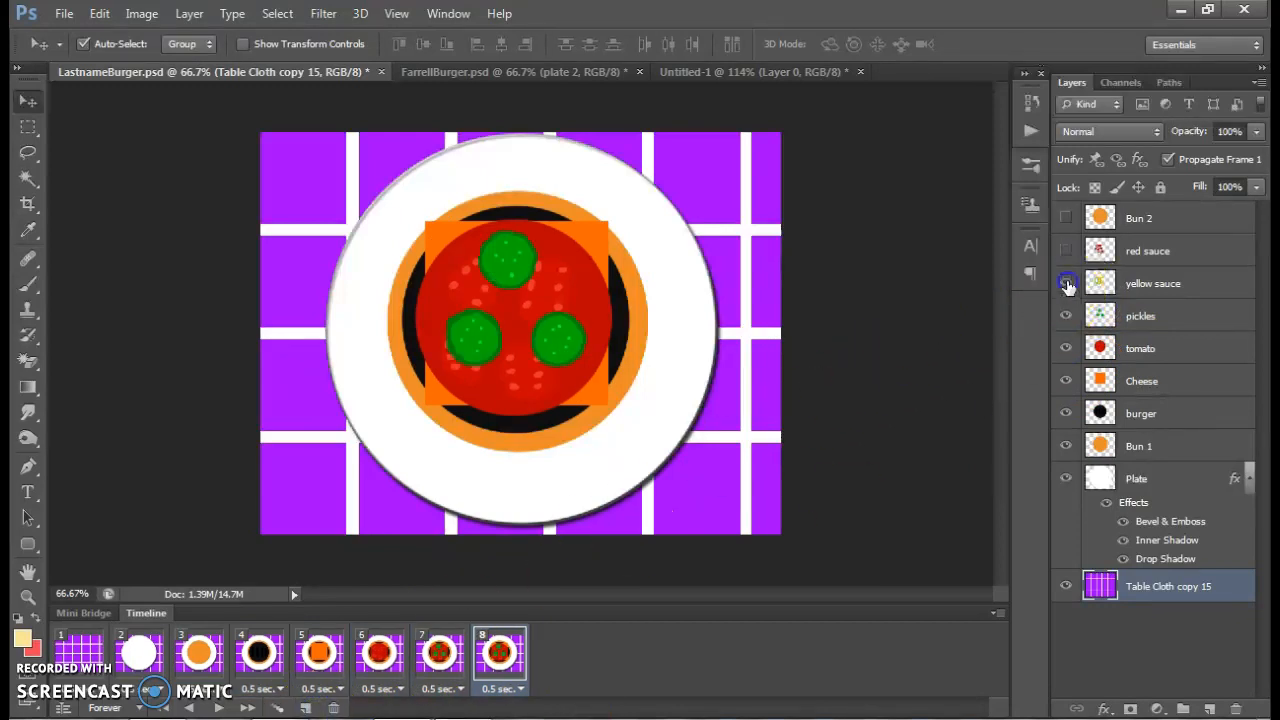
left_click(305, 708)
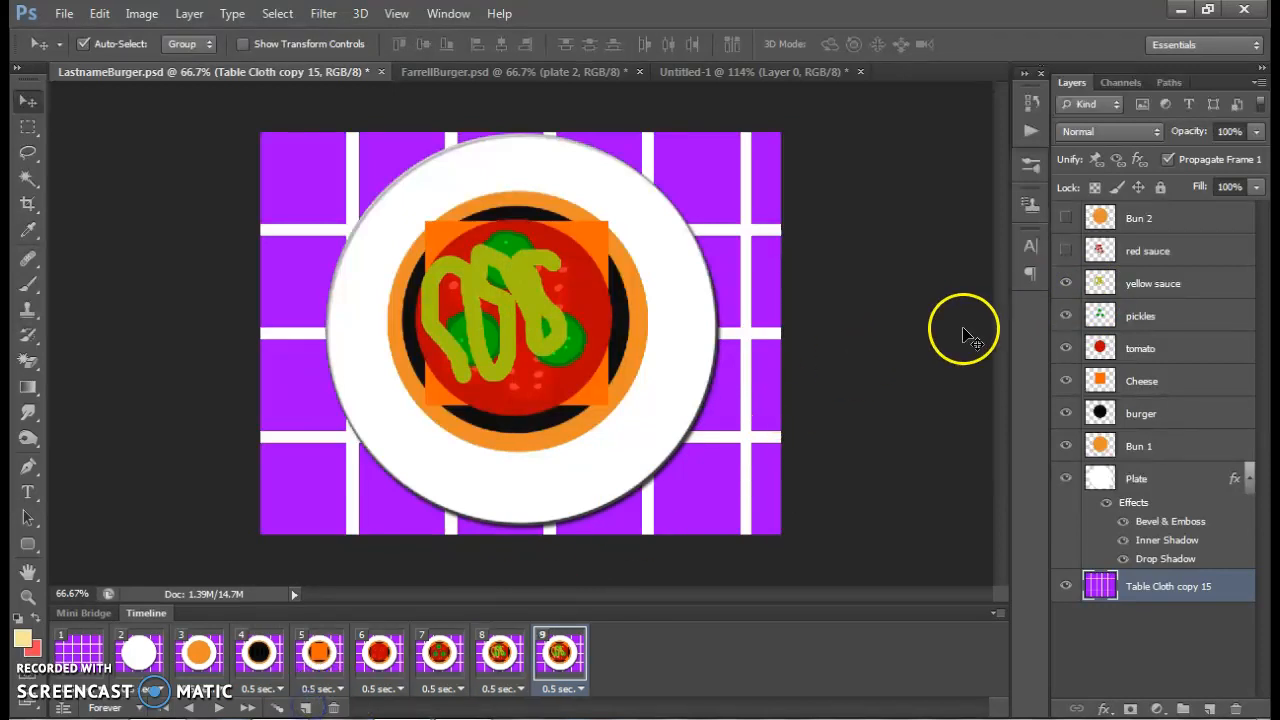
left_click(1065, 250)
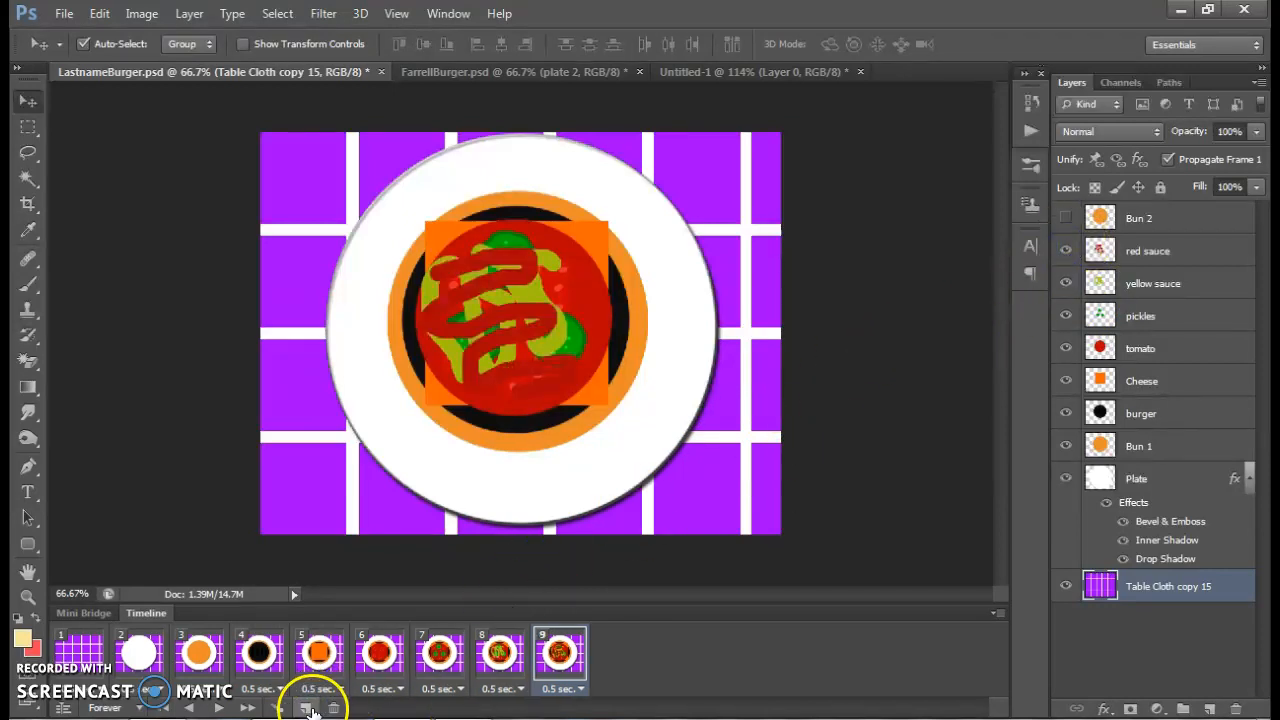
Add frame 10 showing Bun 2, and shift that bun to the right so the fillings stick out on its left side
left_click(305, 708)
left_click(1065, 218)
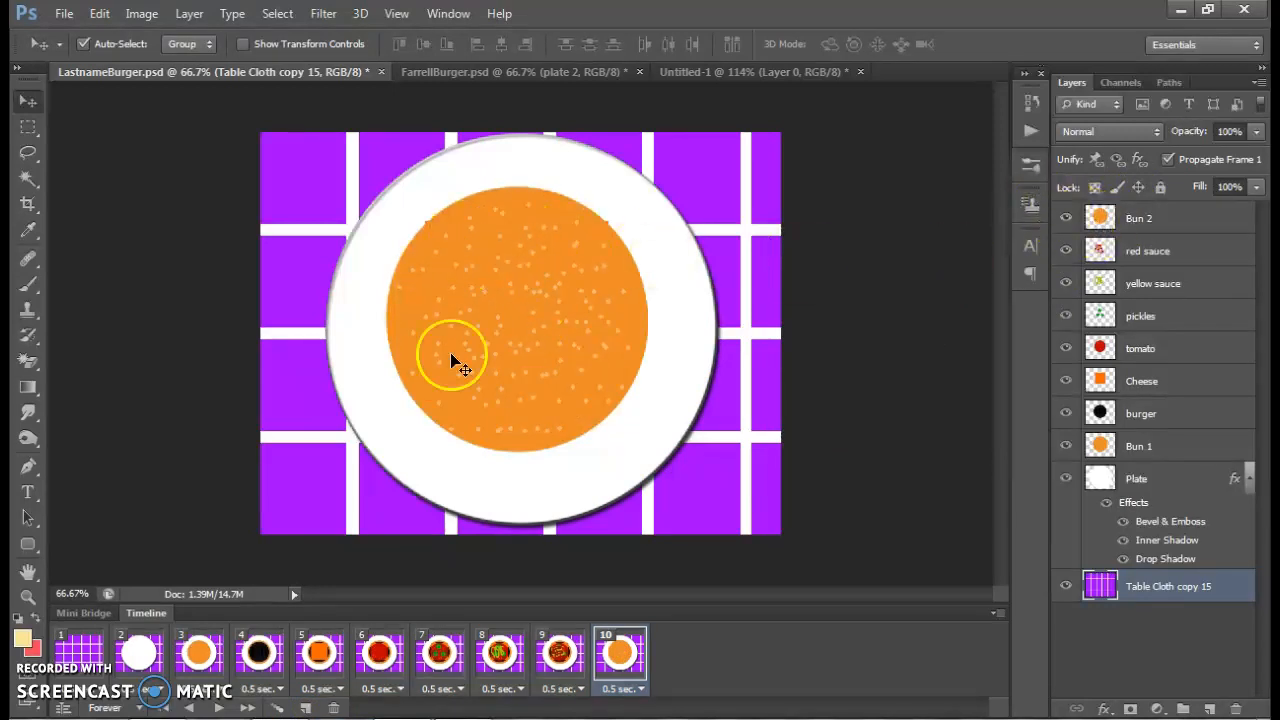
left_click_drag(517, 309, 552, 309)
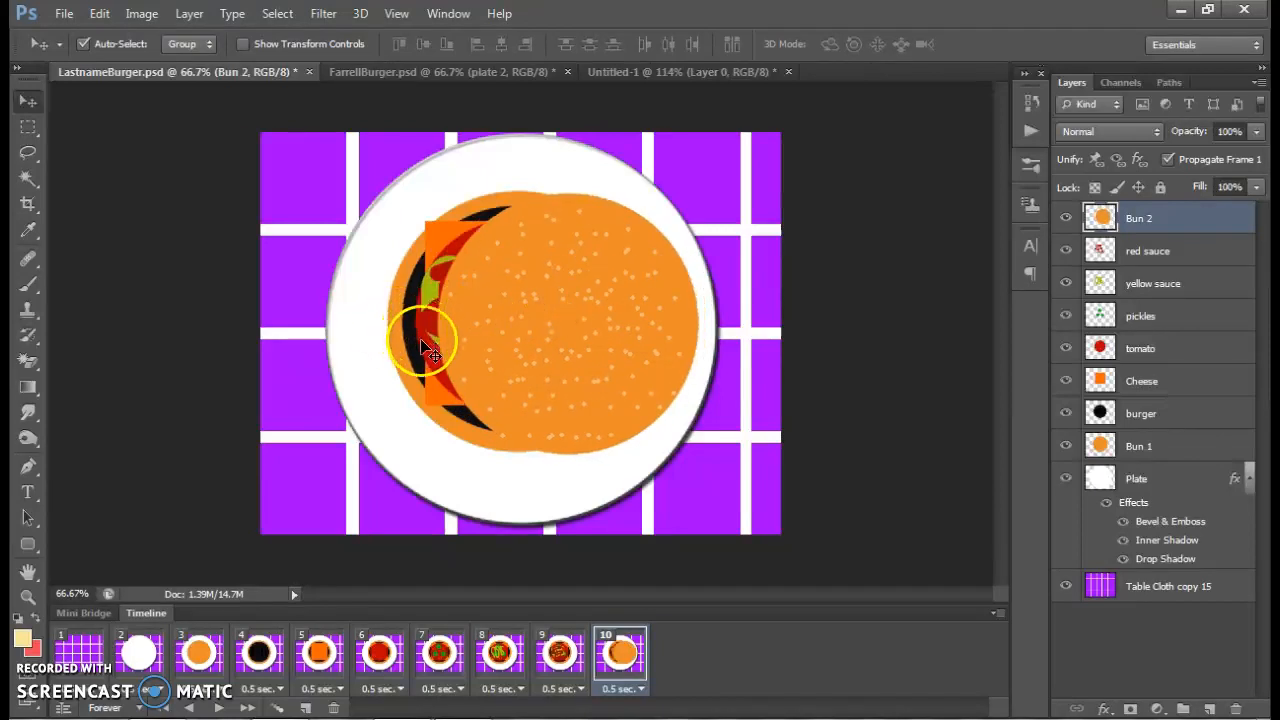
Play the animation, and add frames 11 and 12 after frame 10 by duplication, hiding Bun 2 and red sauce one layer per frame
left_click(218, 707)
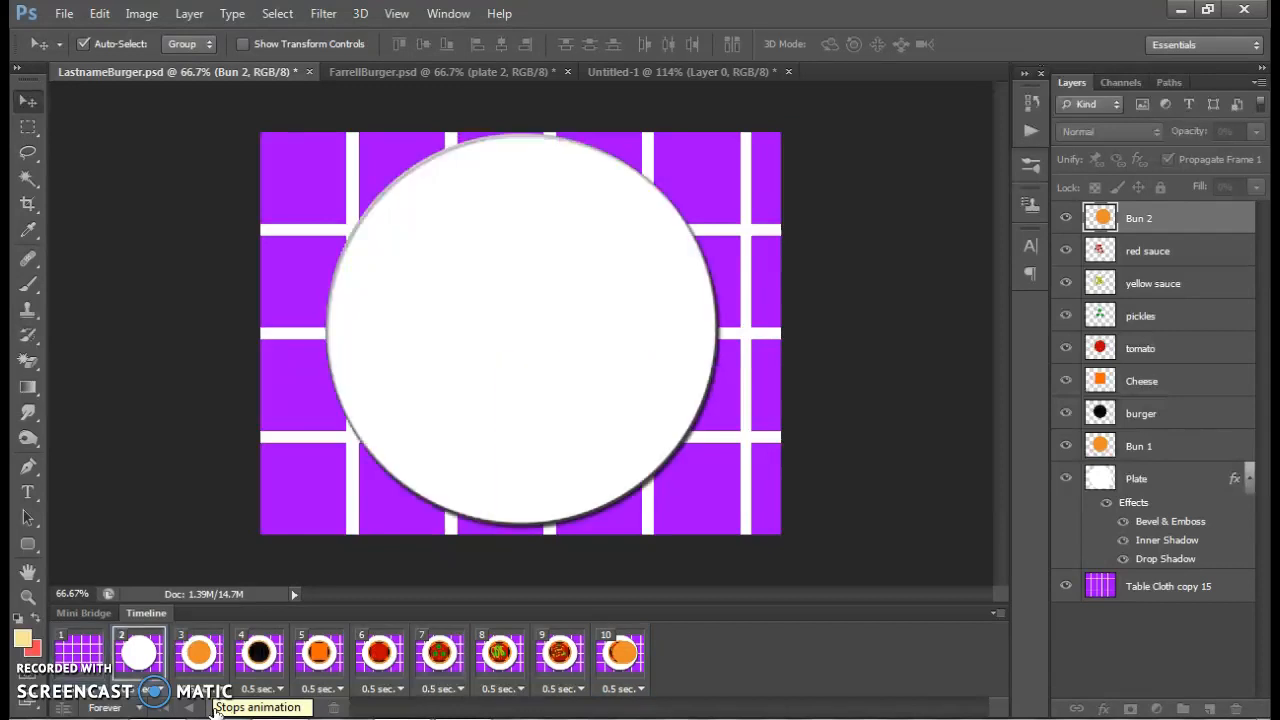
left_click(215, 707)
left_click(618, 655)
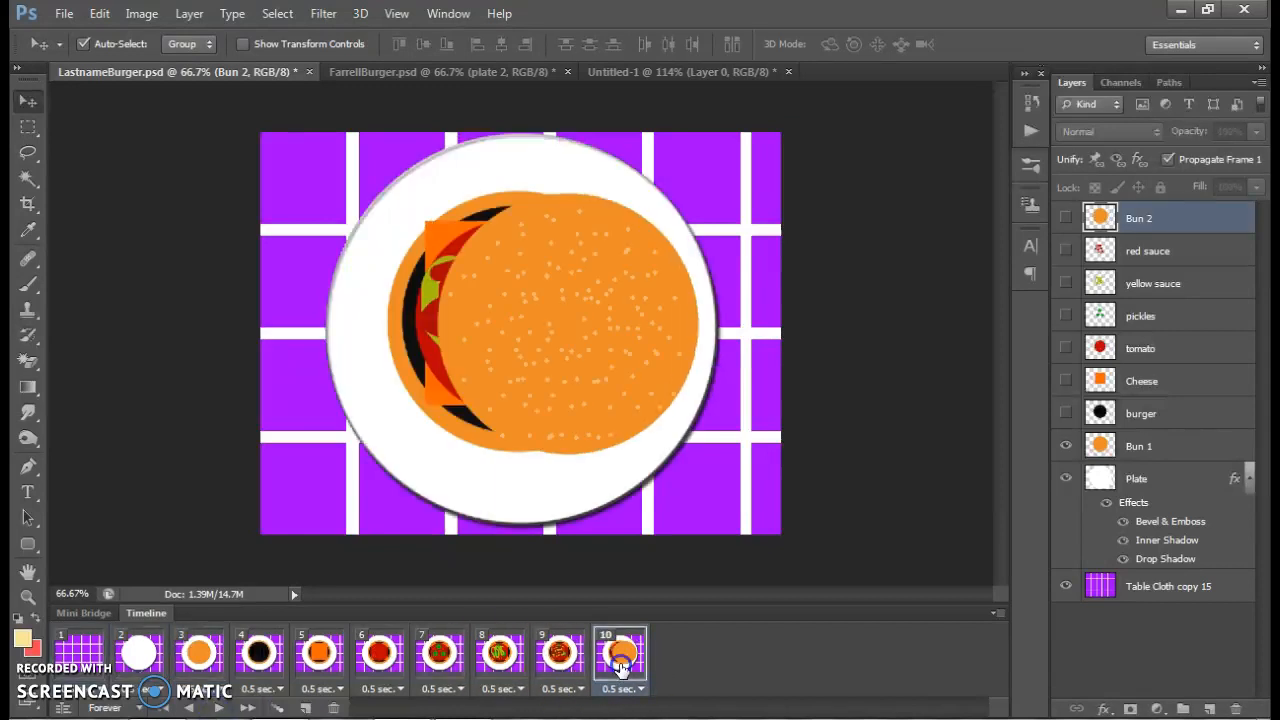
left_click(306, 708)
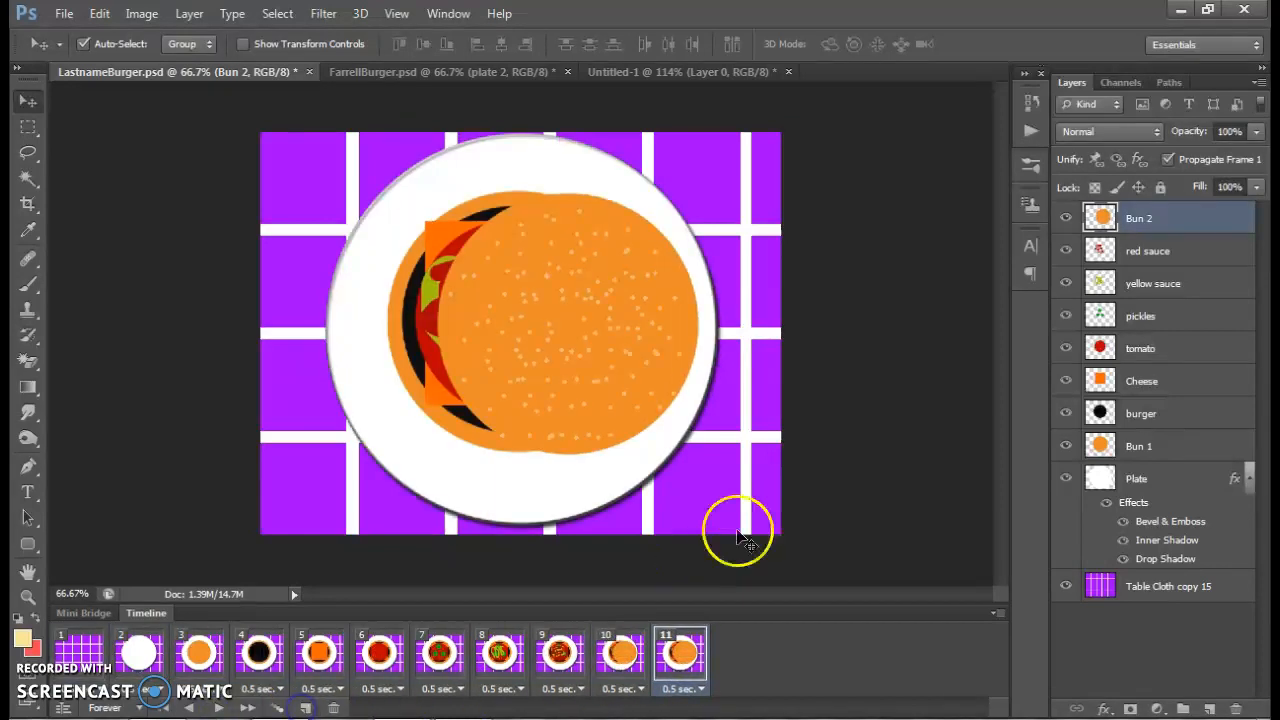
left_click(1065, 218)
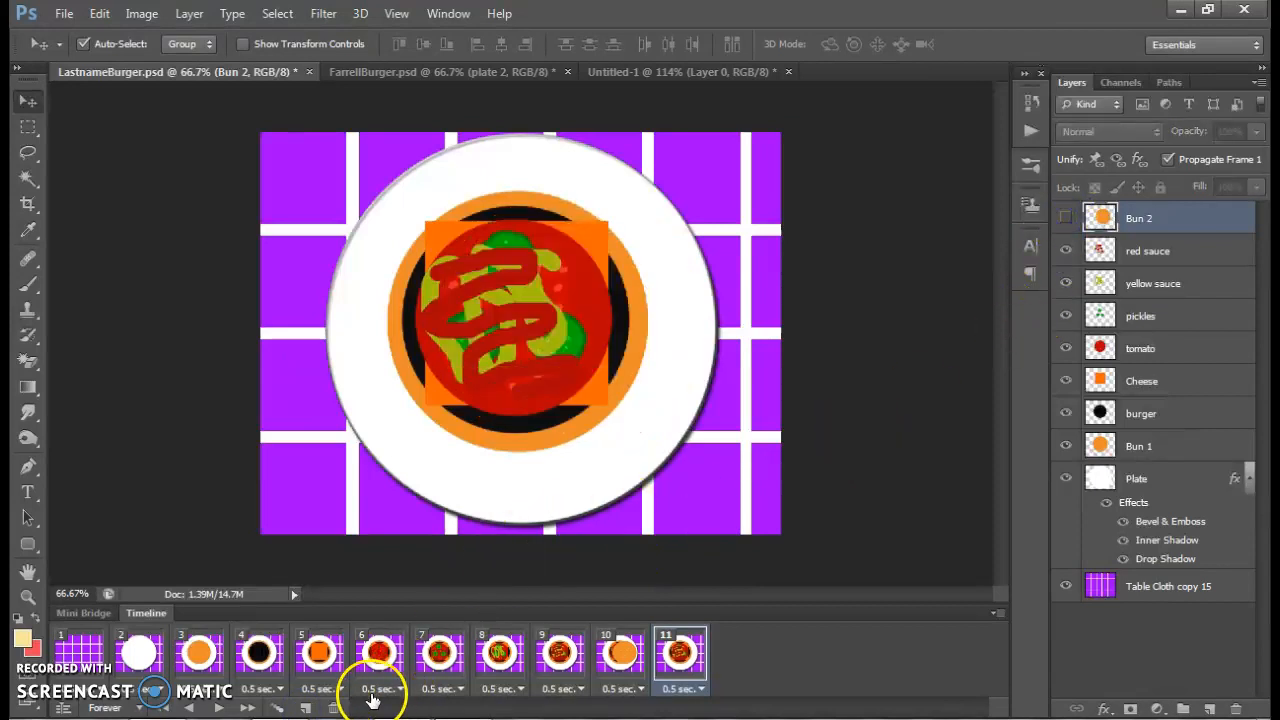
left_click(306, 708)
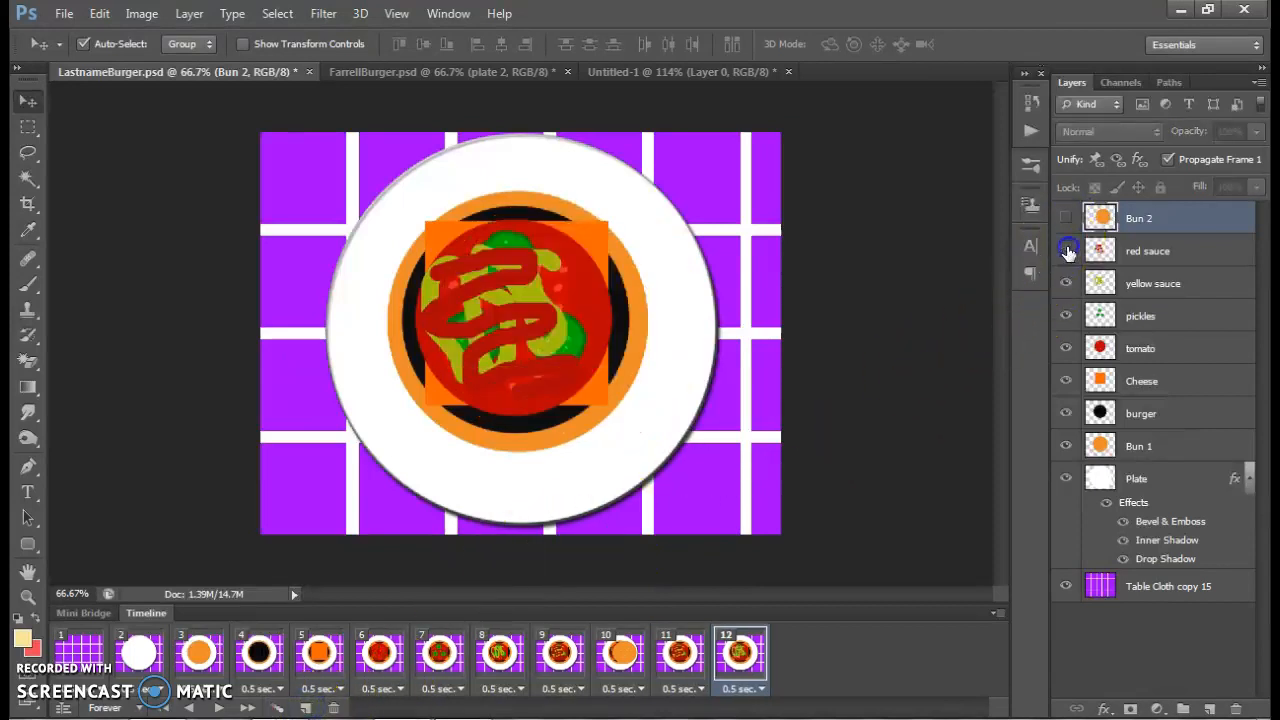
left_click(1065, 251)
Add frames 13, 14 and 15 by duplication, hiding yellow sauce, pickles and tomato one layer per frame
left_click(306, 708)
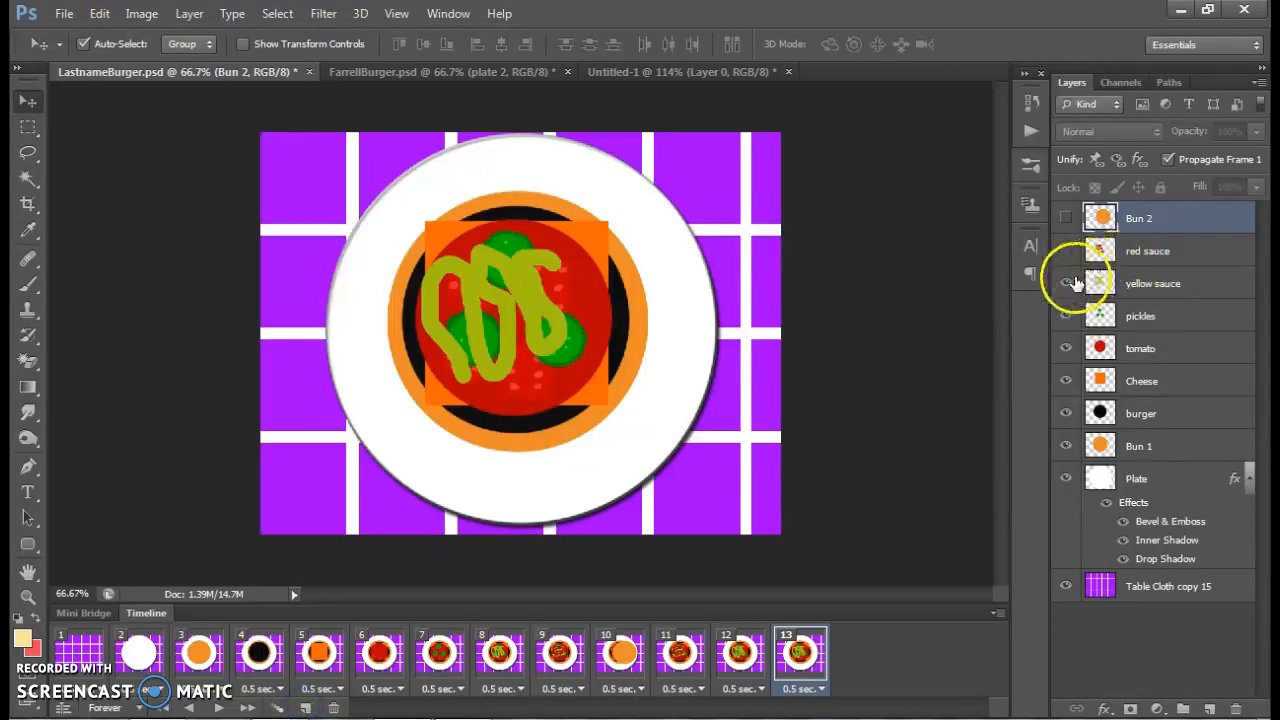
left_click(1065, 283)
left_click(308, 707)
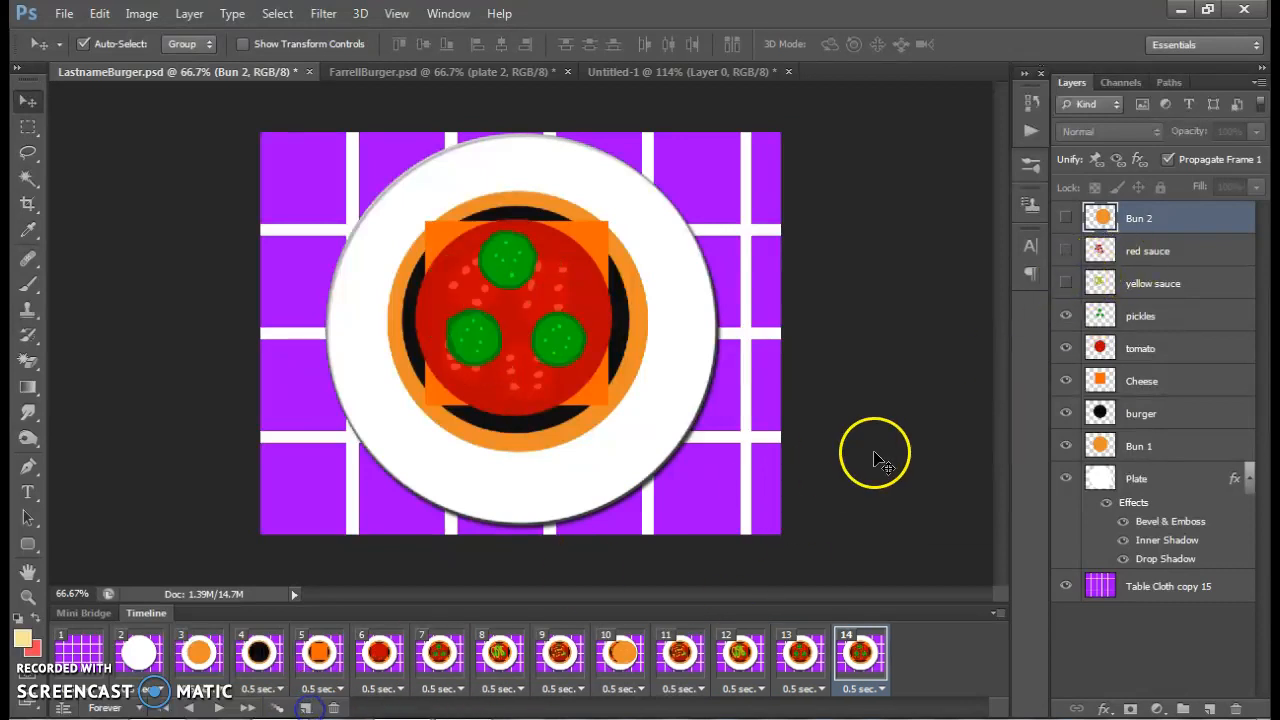
left_click(1066, 316)
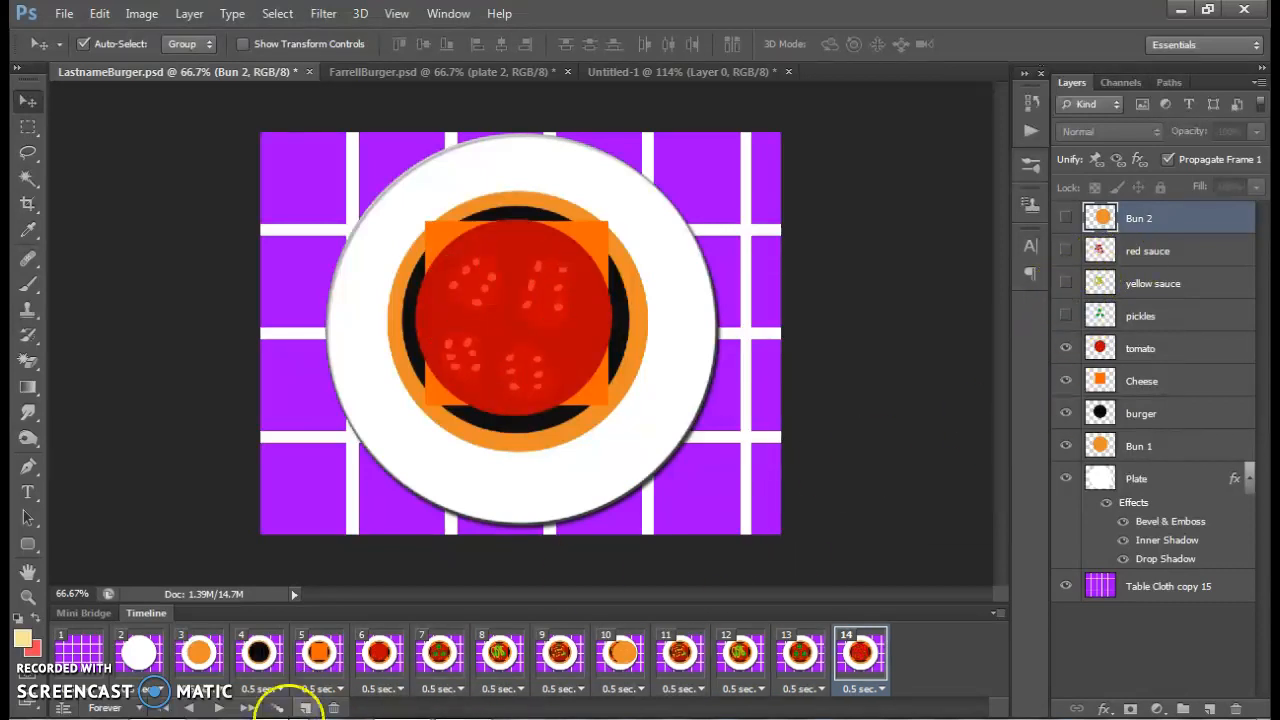
left_click(306, 708)
left_click(1065, 348)
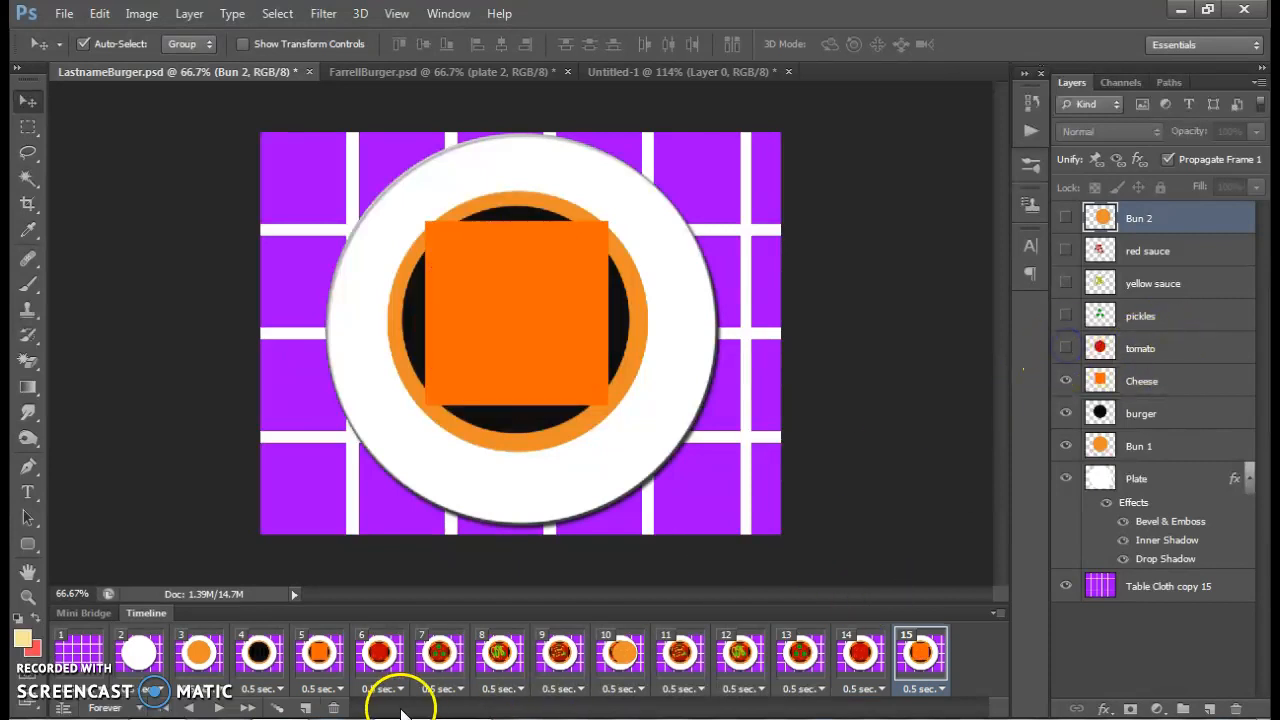
Add frames 16 to 19 by duplication, hiding Cheese, burger, Bun 1 and Plate one layer per frame
left_click(306, 707)
left_click(1066, 381)
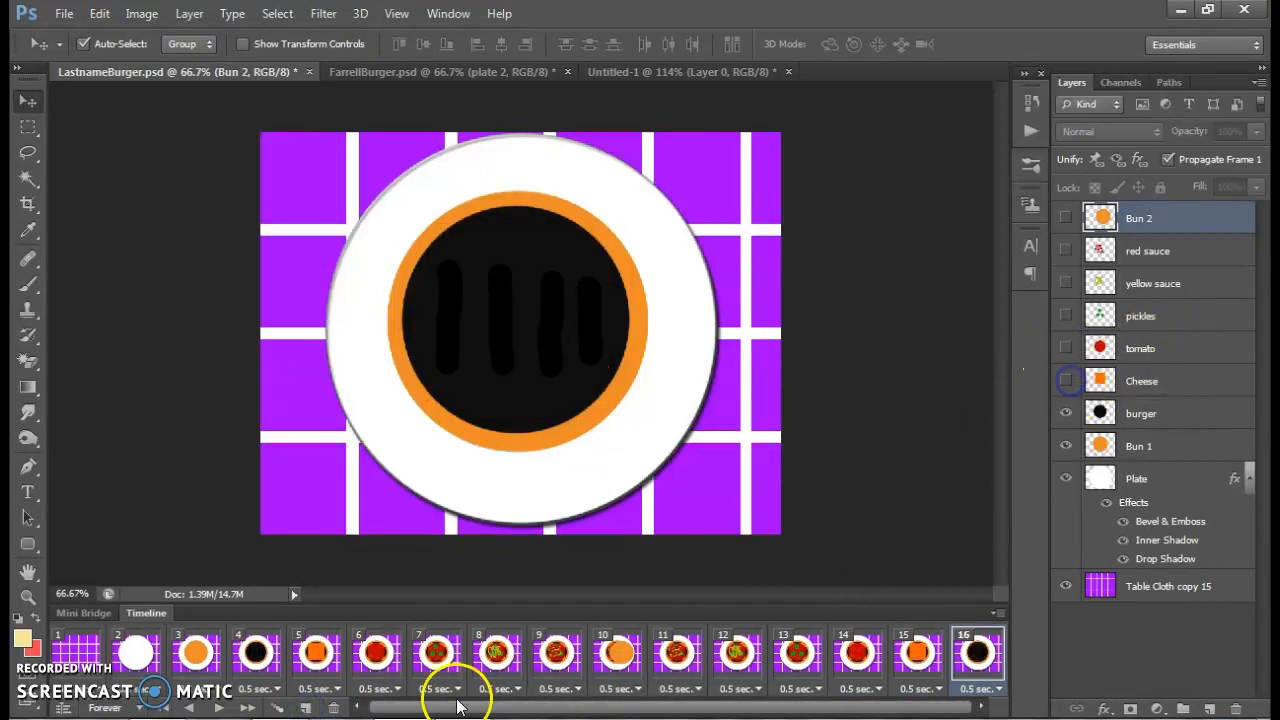
left_click(306, 707)
left_click(1062, 414)
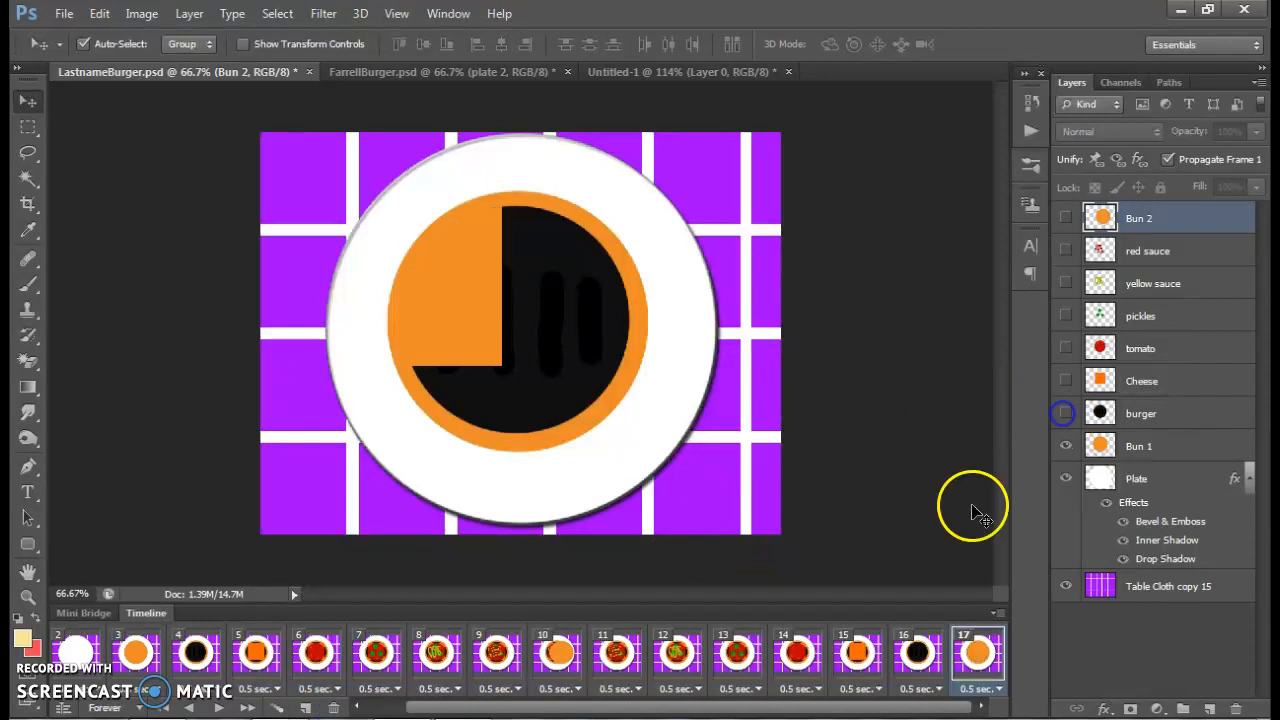
left_click(306, 707)
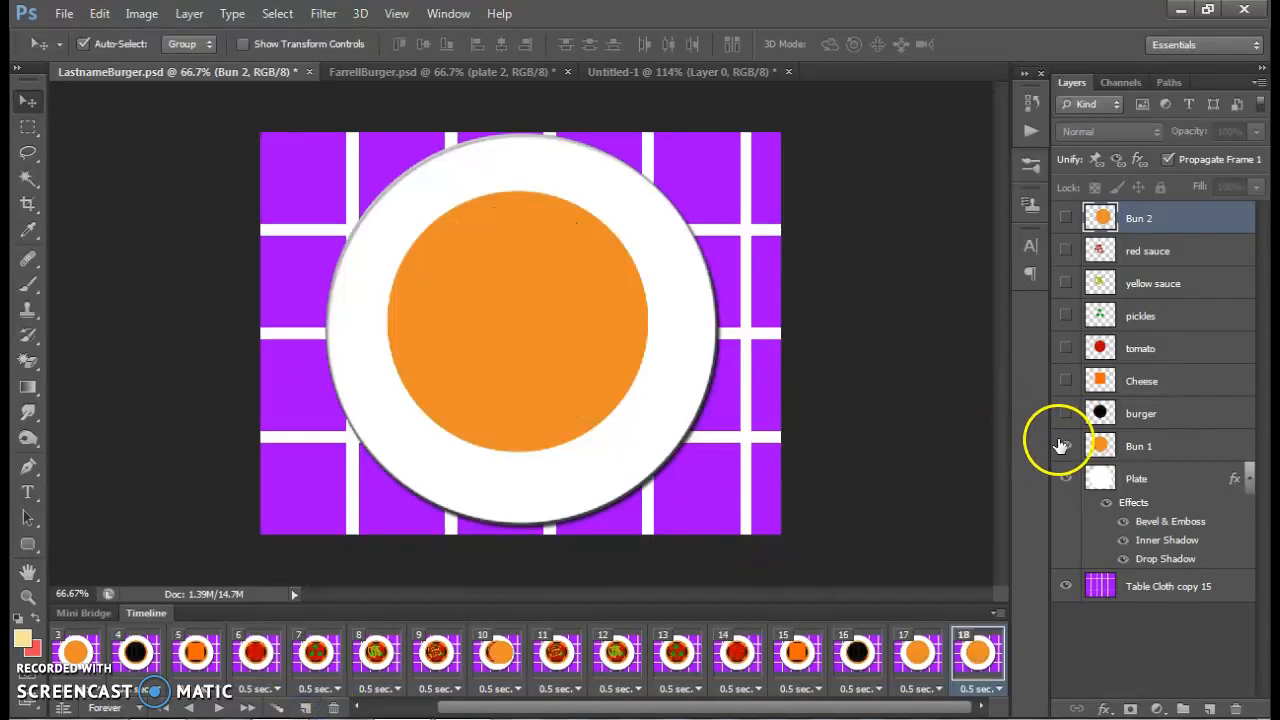
left_click(1062, 446)
left_click(306, 707)
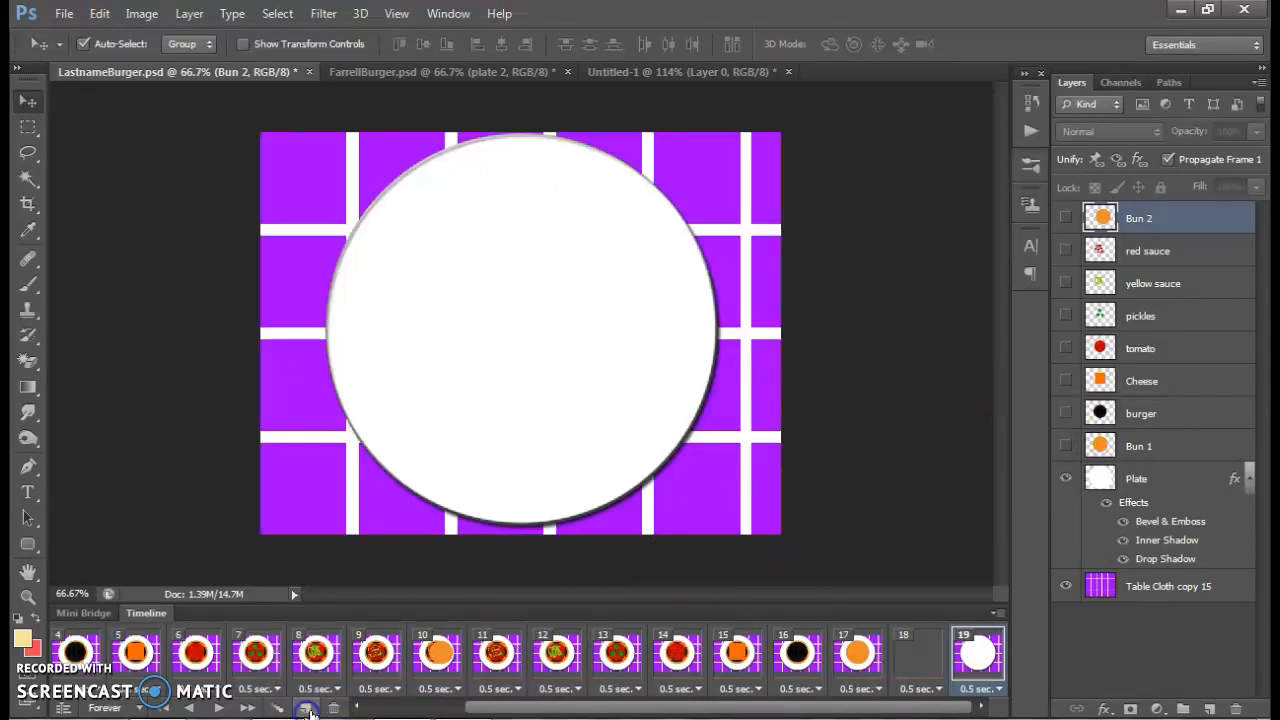
left_click(1066, 479)
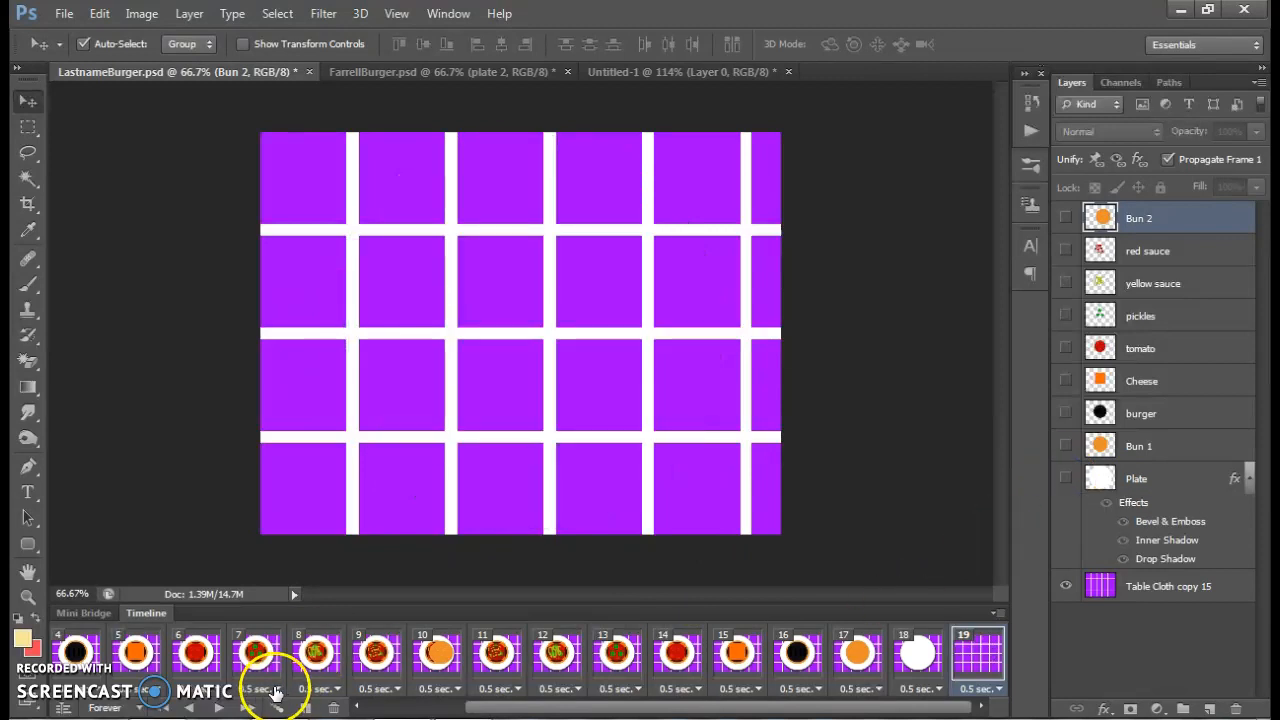
Play the full animation and check the GIF settings for web export without saving
left_click(219, 707)
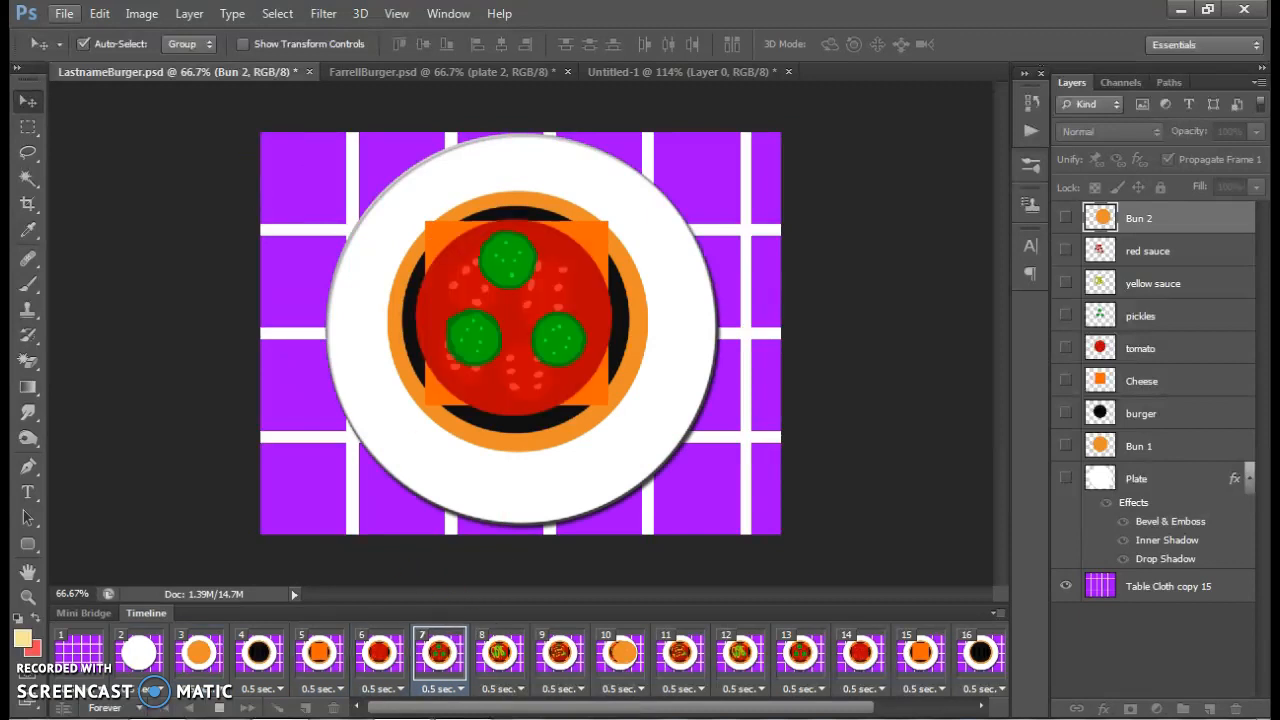
left_click(63, 13)
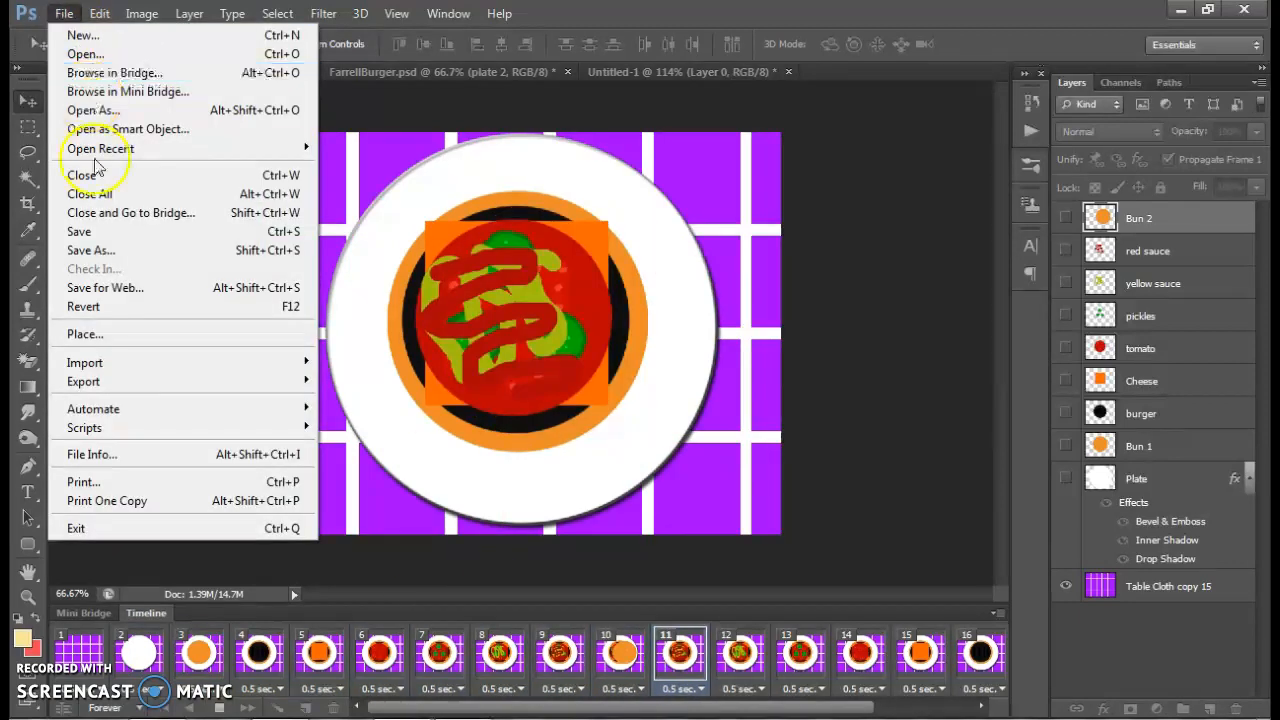
left_click(132, 286)
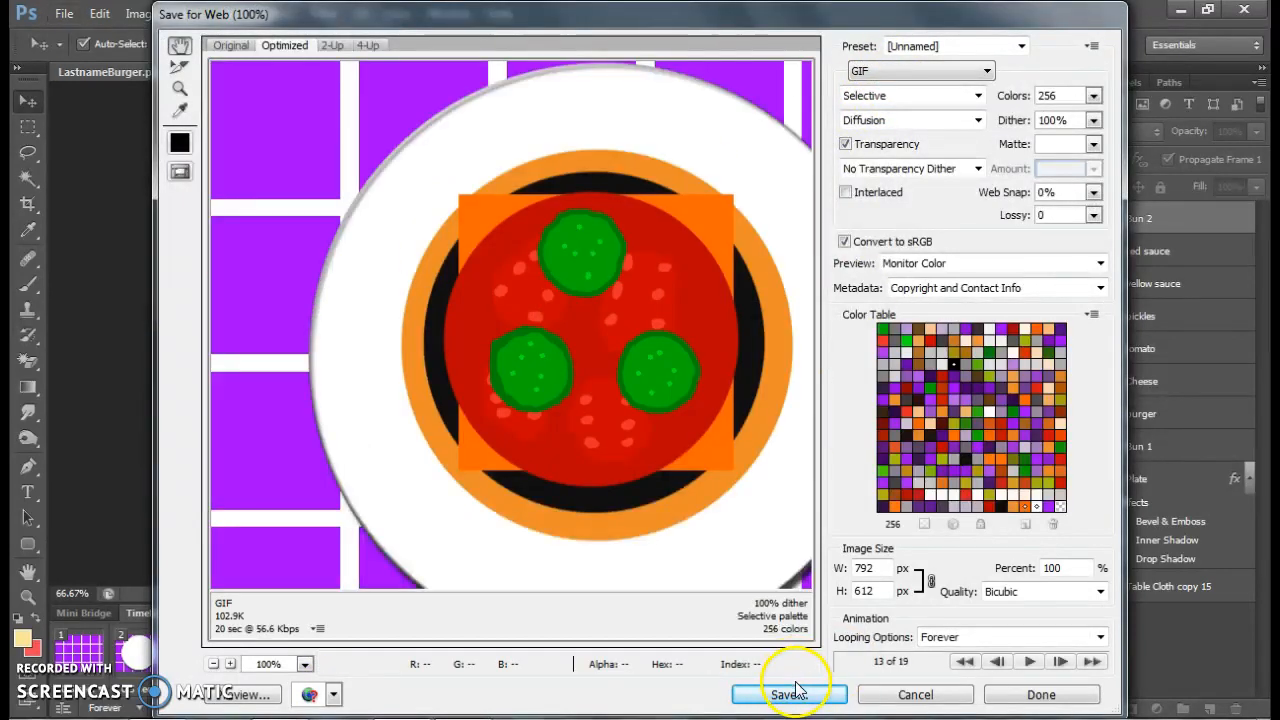
left_click(903, 697)
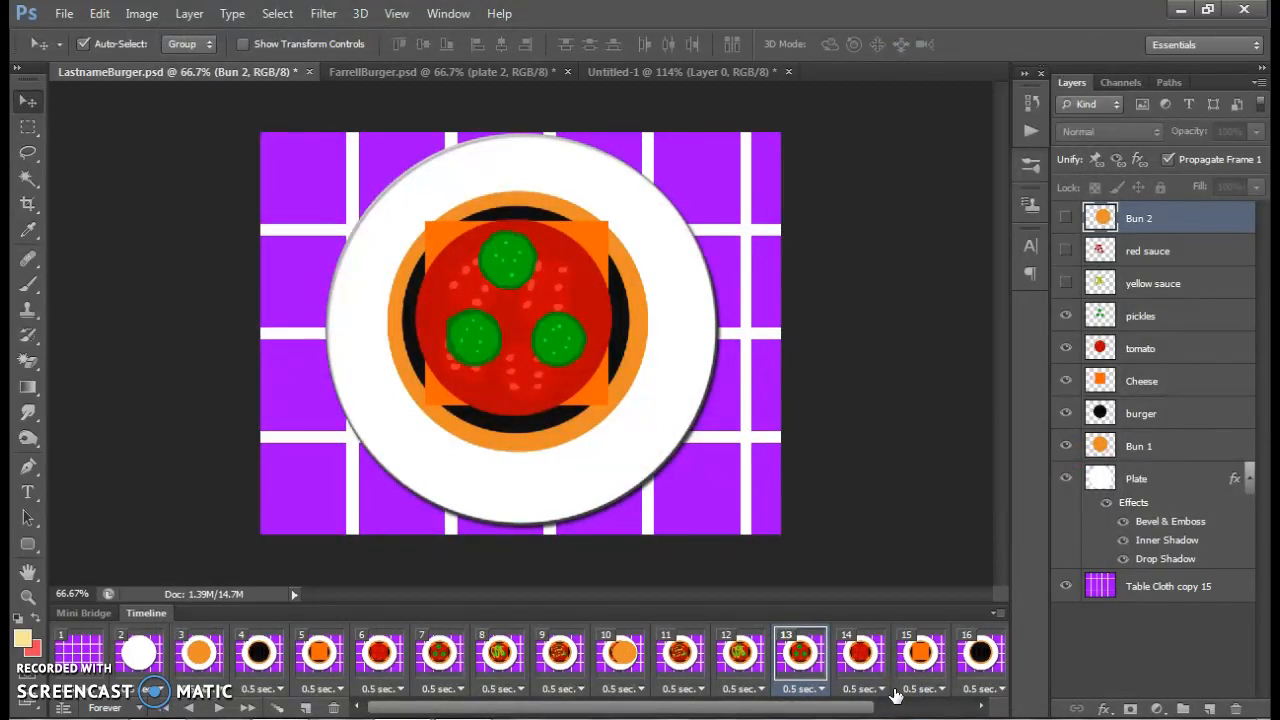
Save the document as a Photoshop file named LastnameBurger1, keeping layers and maximum compatibility
left_click(63, 13)
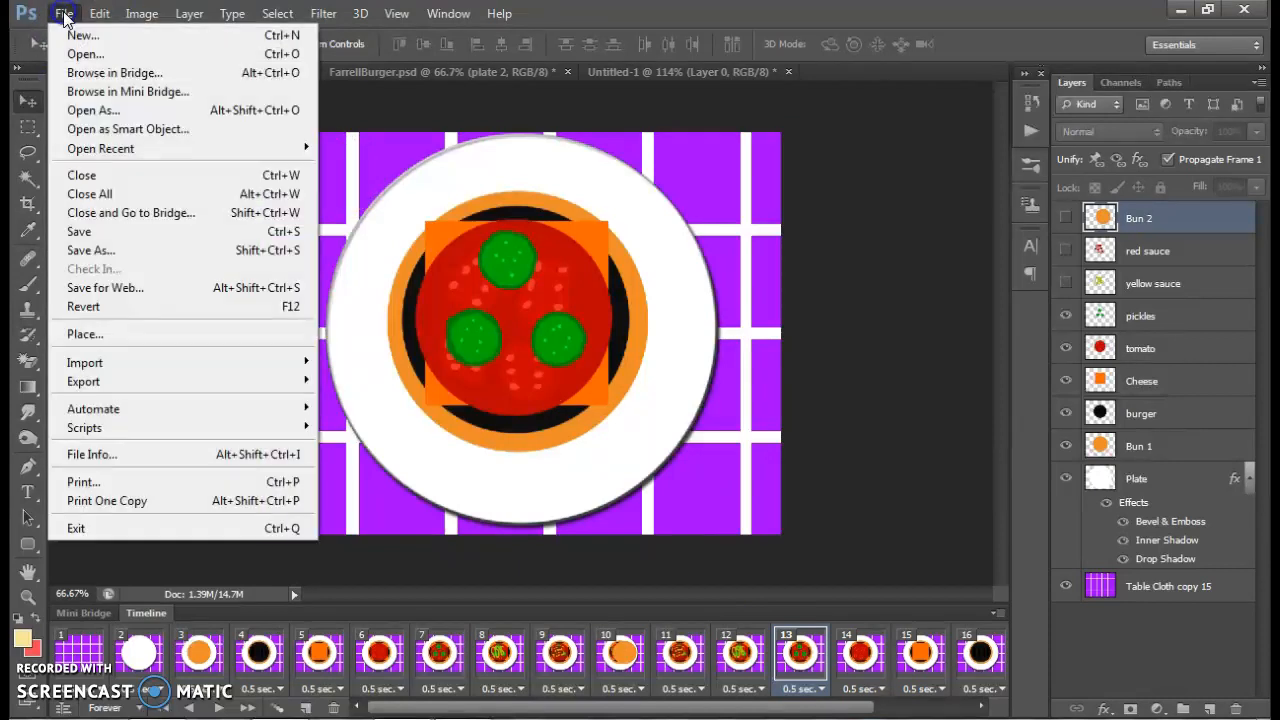
left_click(89, 252)
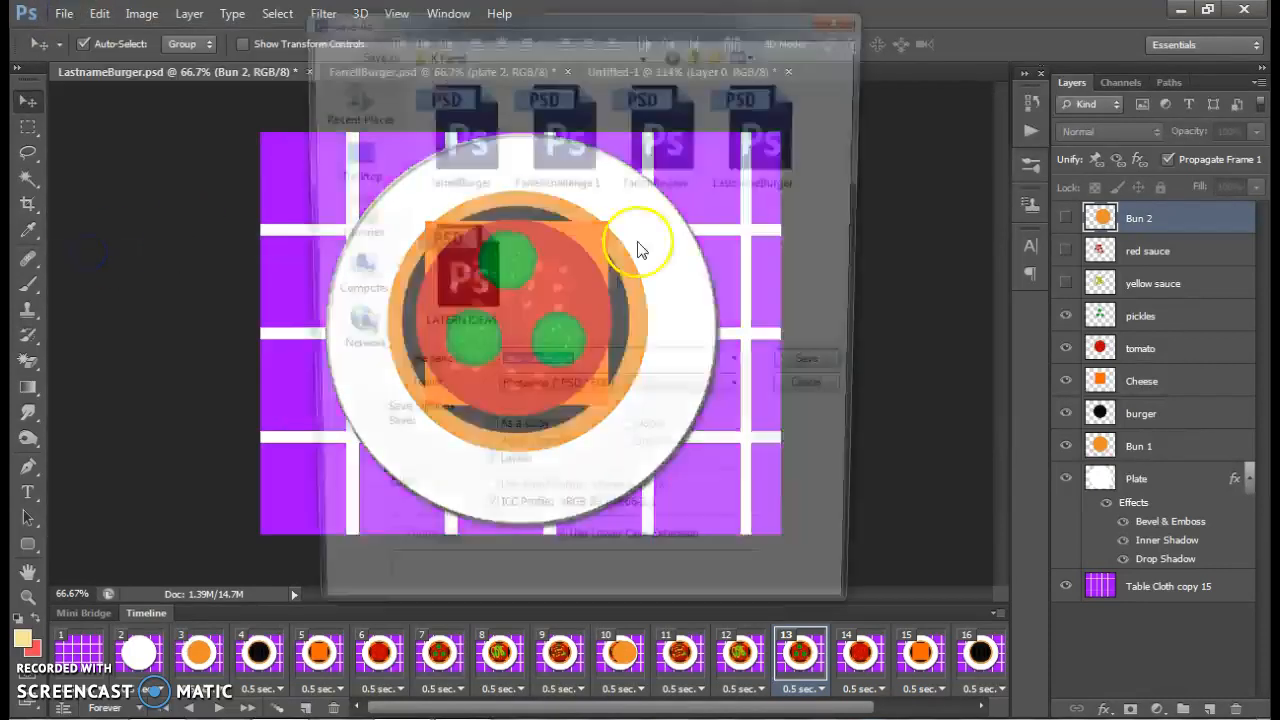
left_click(597, 370)
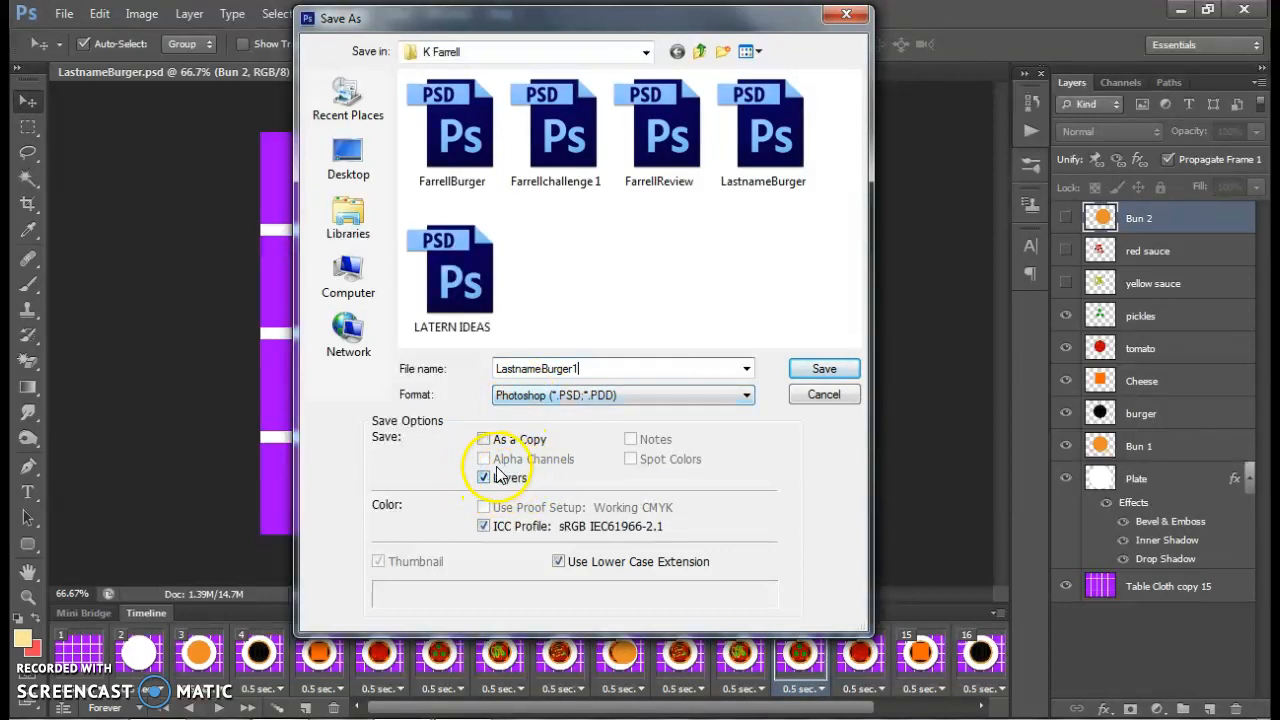
left_click(812, 376)
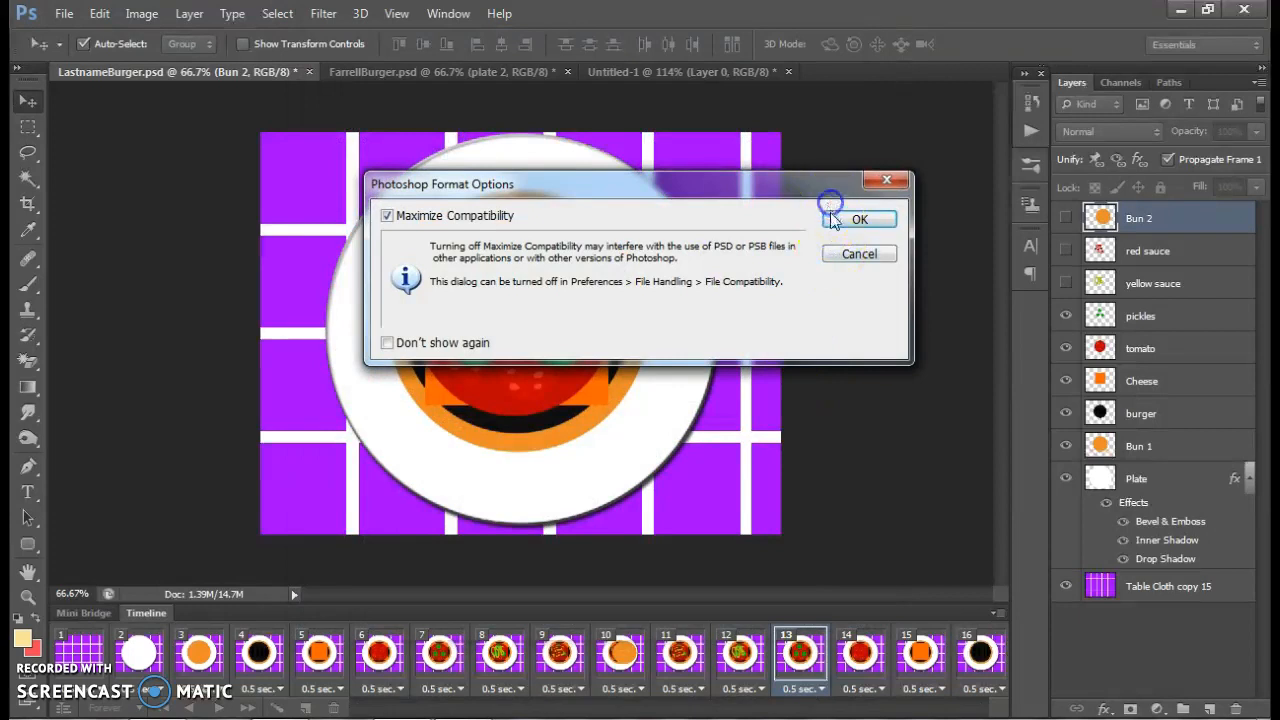
left_click(830, 218)
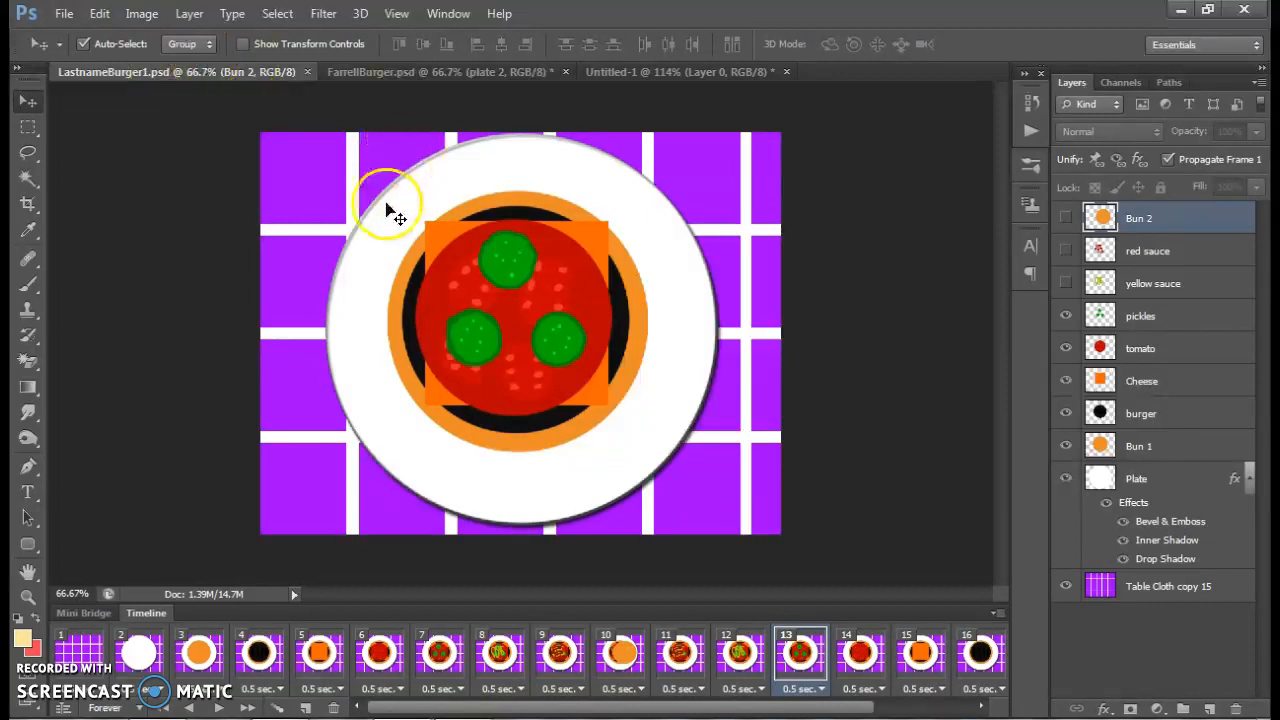
Rotate the Cheese layer slightly clockwise with Free Transform
left_click(1150, 381)
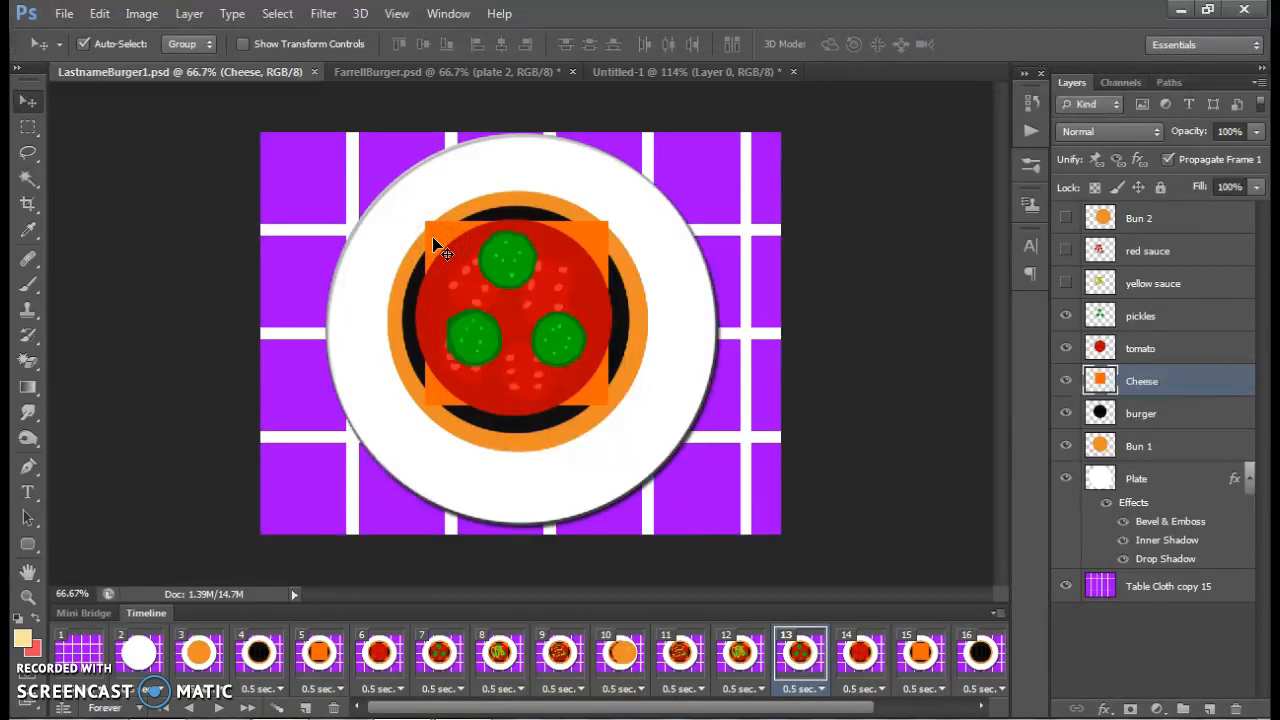
key("ctrl+t")
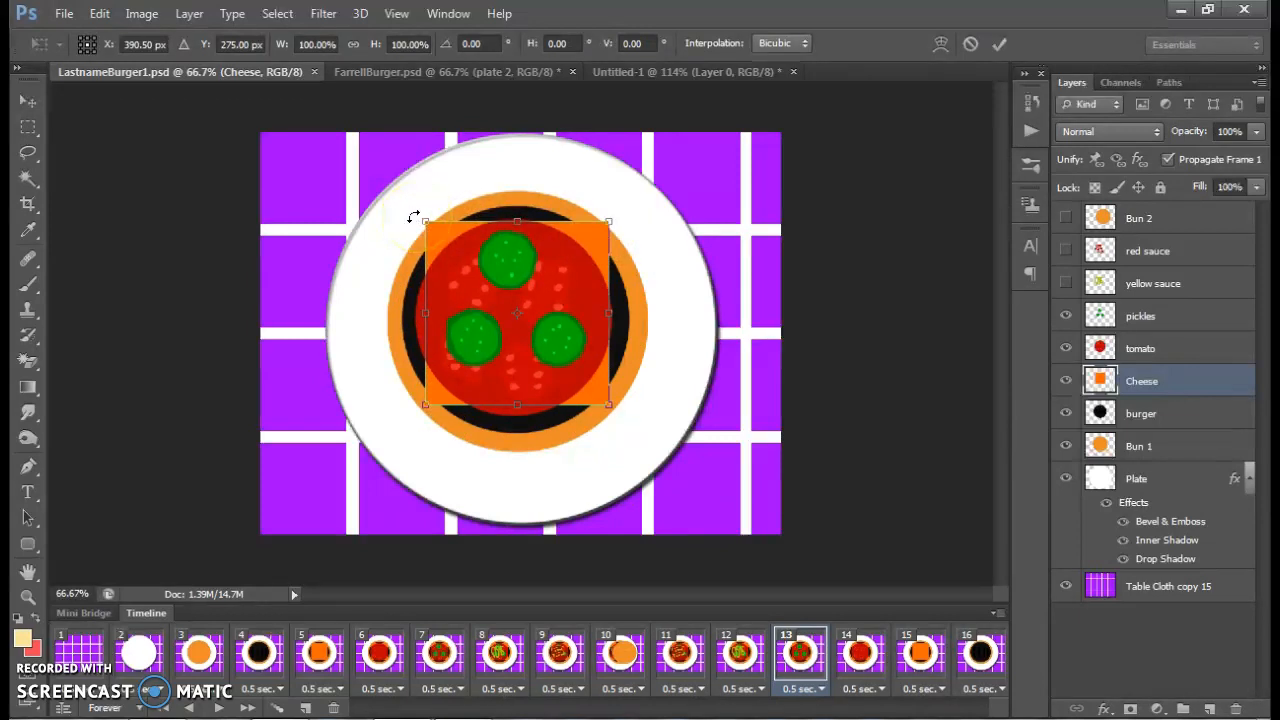
left_click_drag(414, 217, 432, 208)
key("Return")
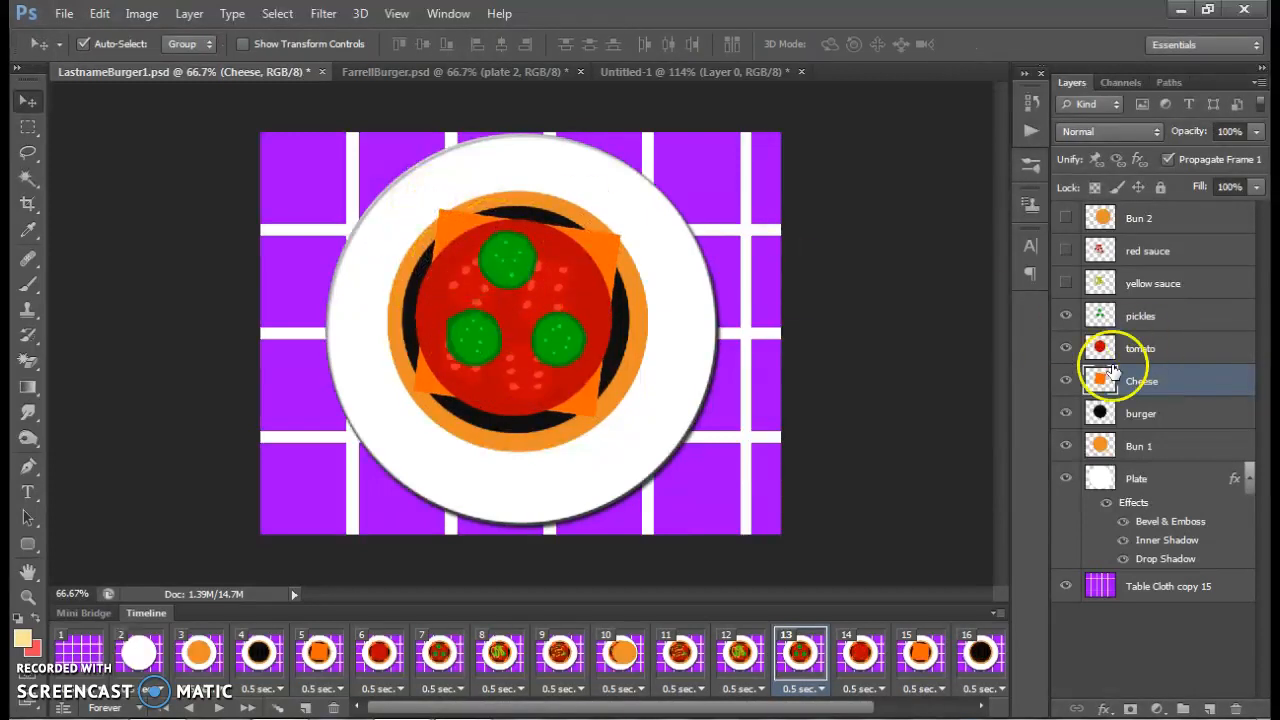
Hide the tomato and pickles in frame 13, and warp the cheese slice so its upper and lower edges become wavy
left_click_drag(1066, 348, 1067, 320)
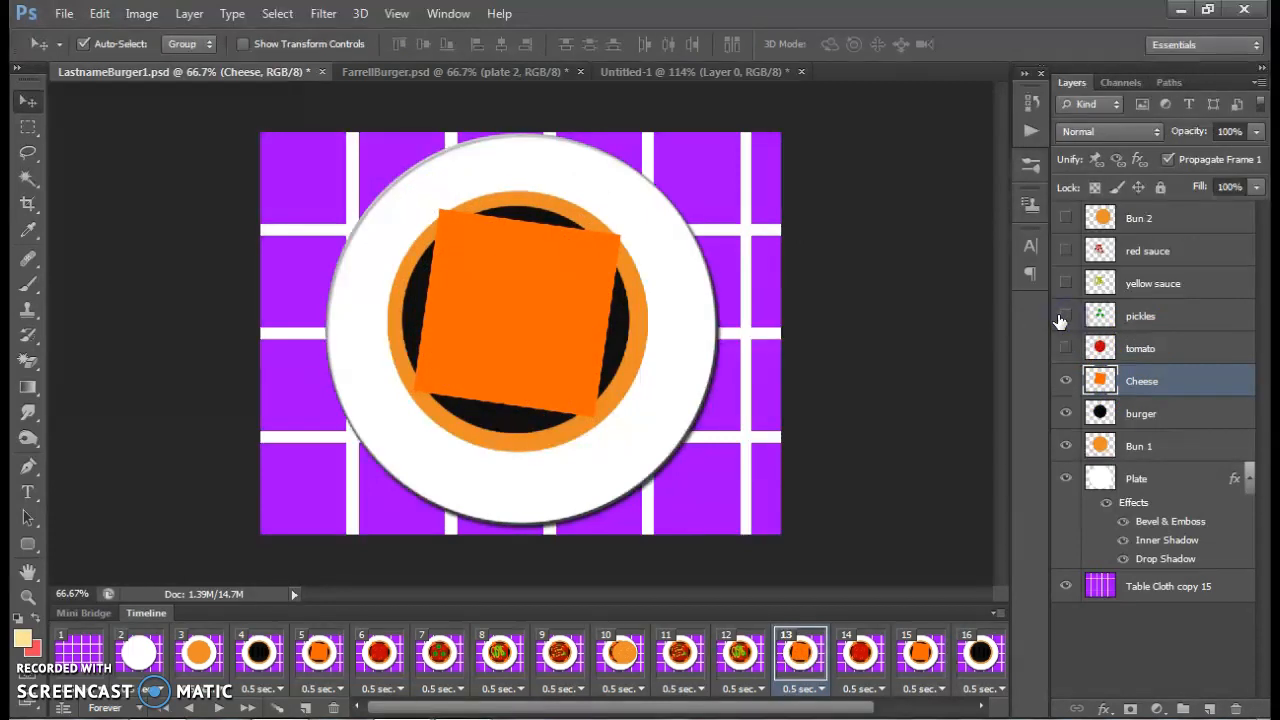
key("ctrl+t")
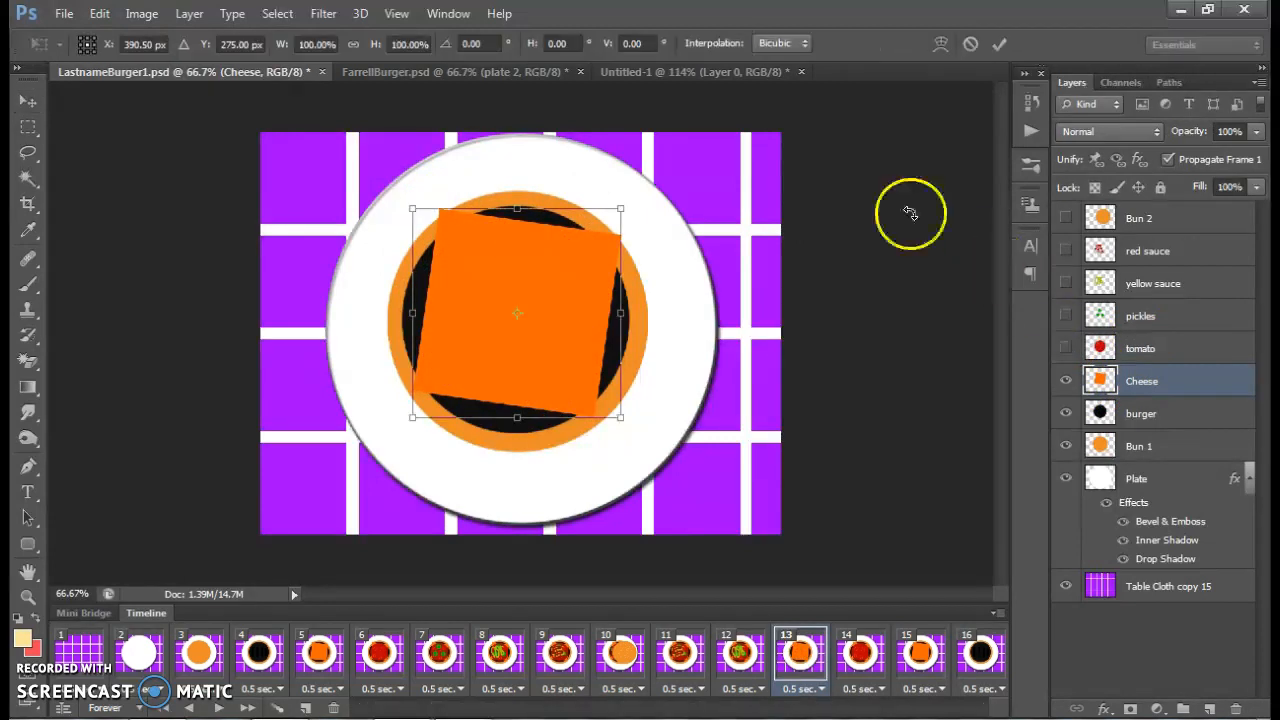
right_click(515, 258)
left_click(563, 406)
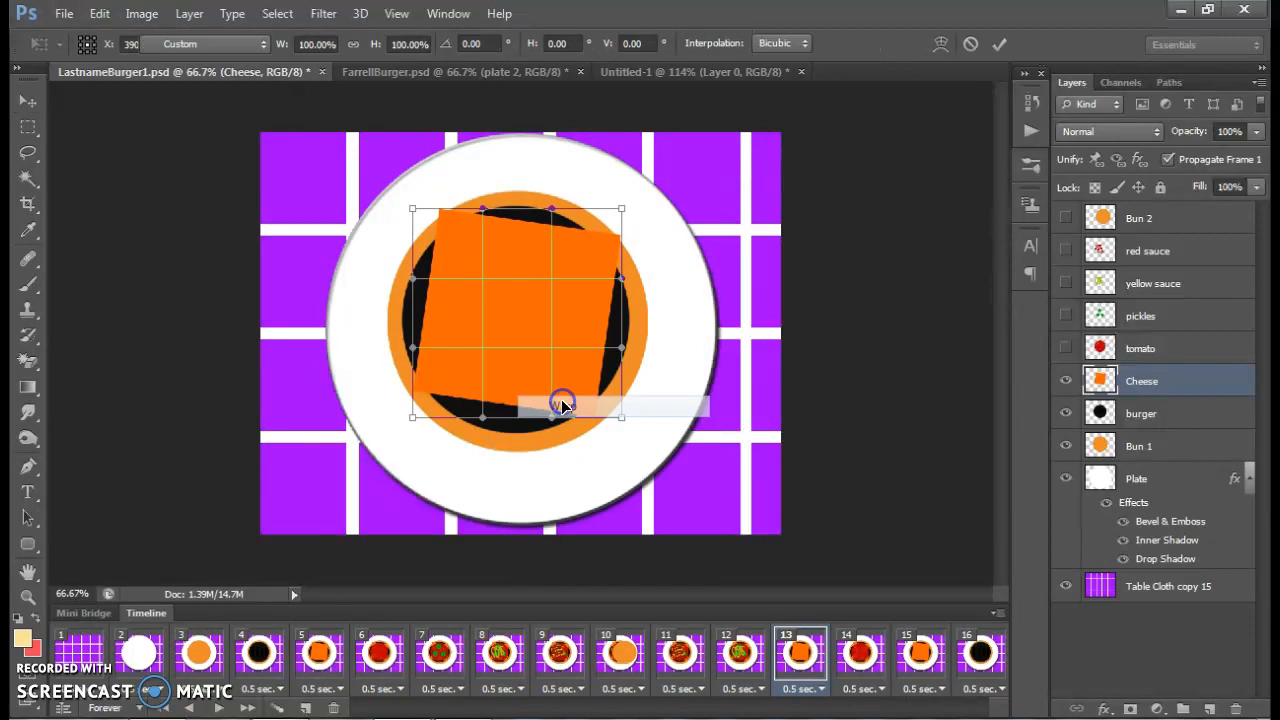
left_click_drag(483, 212, 486, 246)
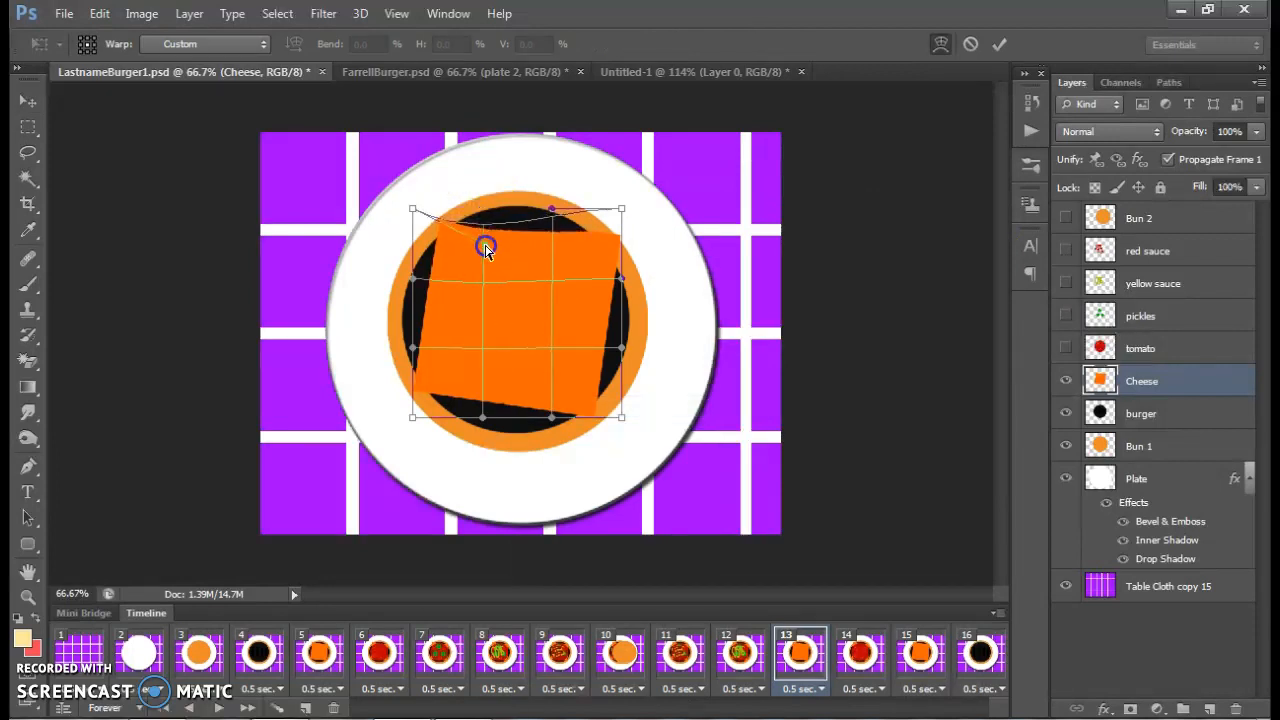
left_click_drag(549, 209, 586, 169)
left_click_drag(400, 418, 560, 384)
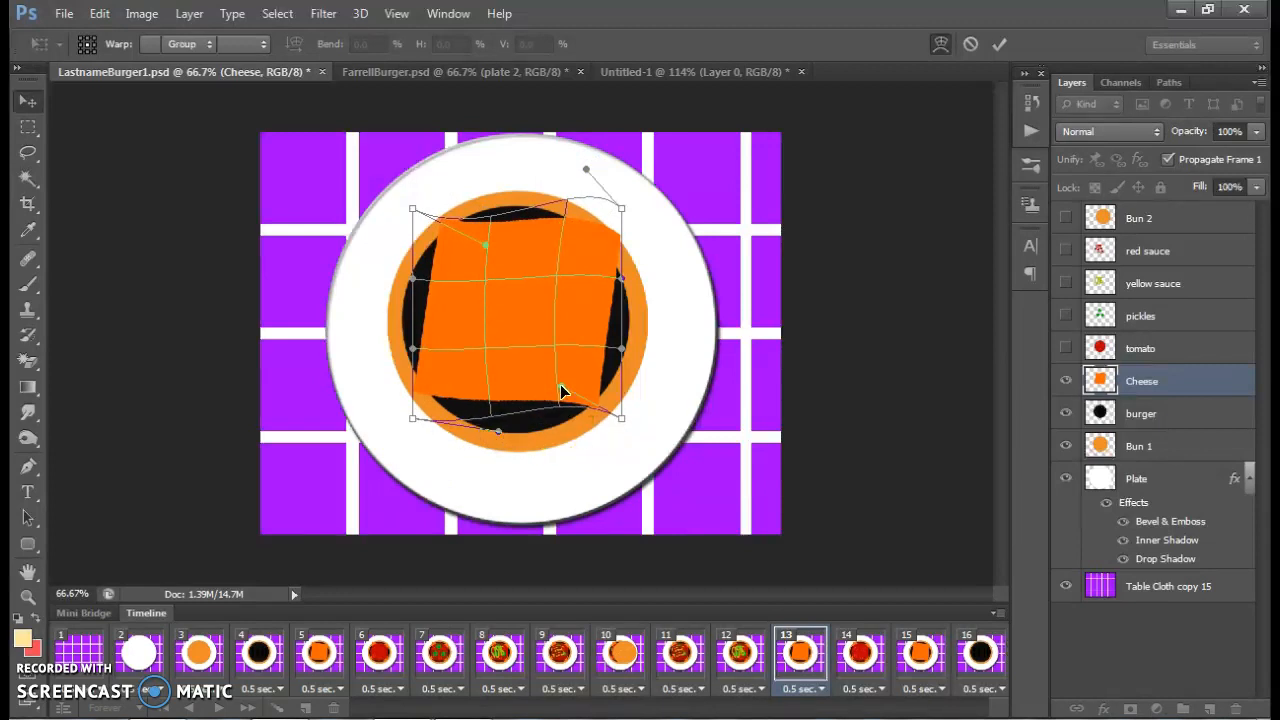
key("Return")
Add a Bevel & Emboss effect to the Cheese layer, increasing its depth and size
left_click(1199, 391)
double_click(1199, 391)
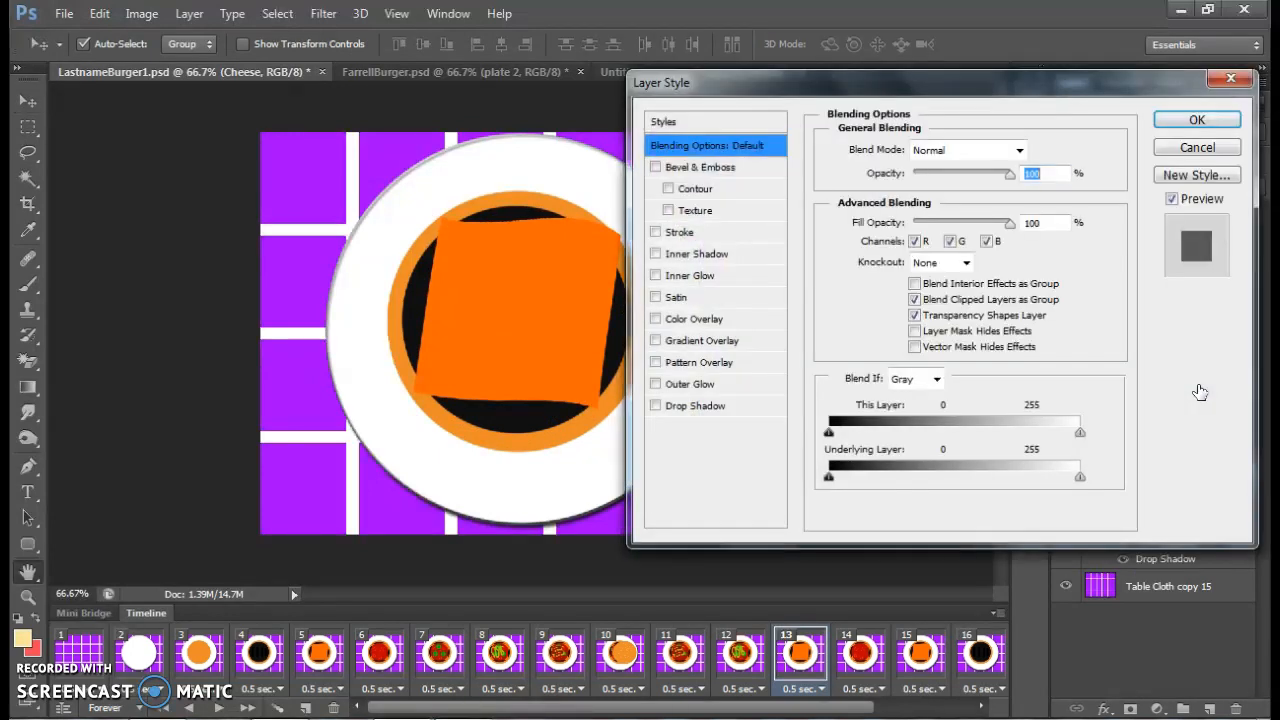
left_click(655, 167)
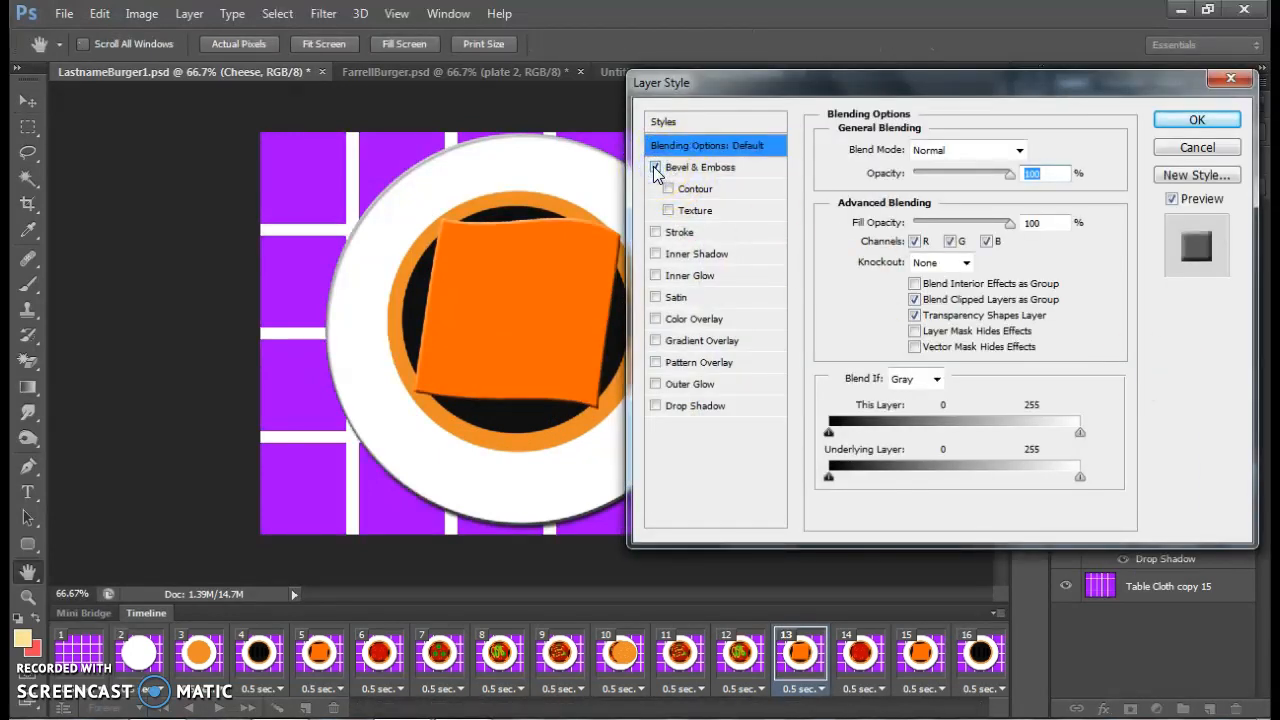
left_click(712, 167)
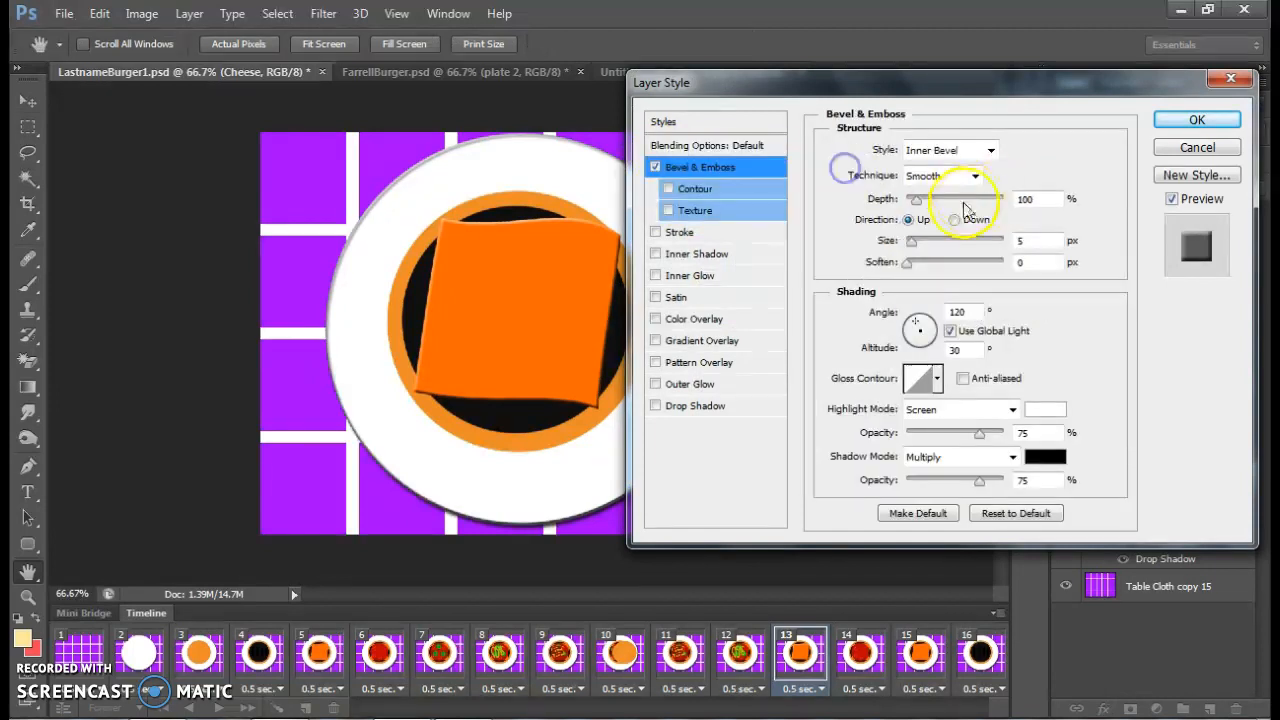
left_click_drag(915, 200, 945, 200)
mouse_move(911, 241)
left_mouse_down()
mouse_move(930, 248)
mouse_move(915, 244)
mouse_move(917, 262)
left_mouse_up()
left_click(1168, 122)
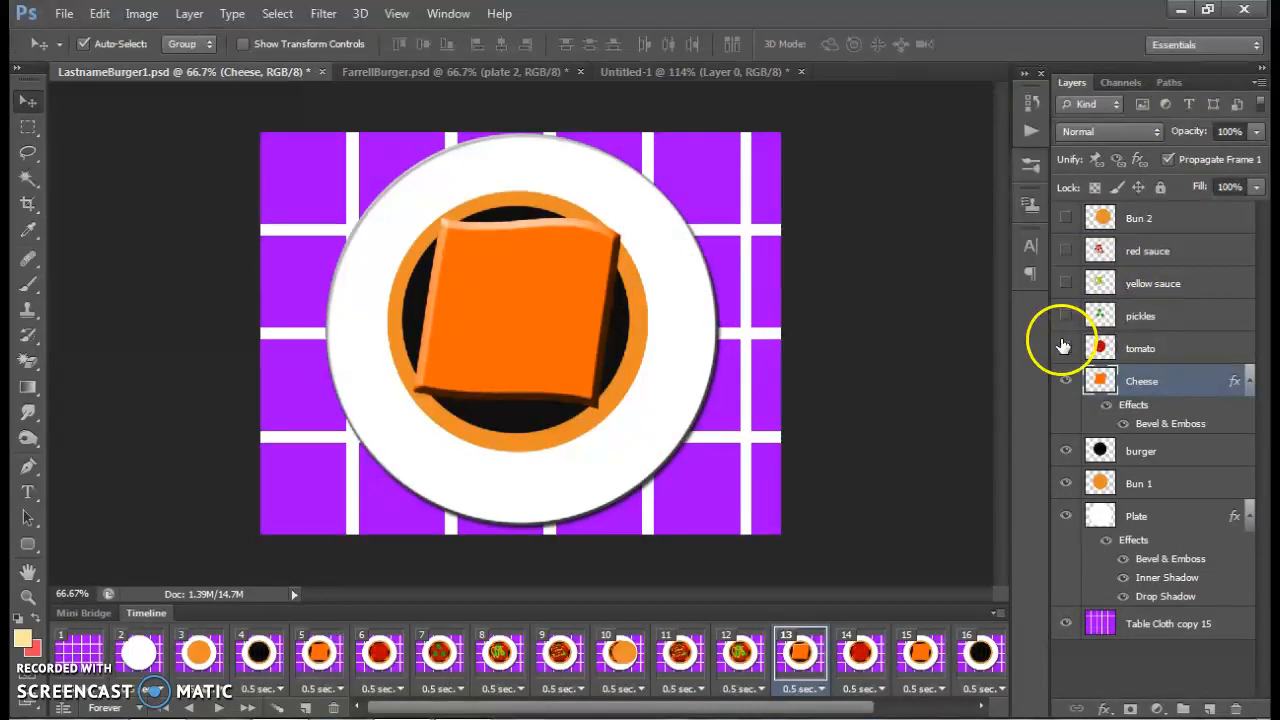
Check the beveled cheese beneath the tomato and pickles by showing those layers and hiding them again
left_click(1065, 348)
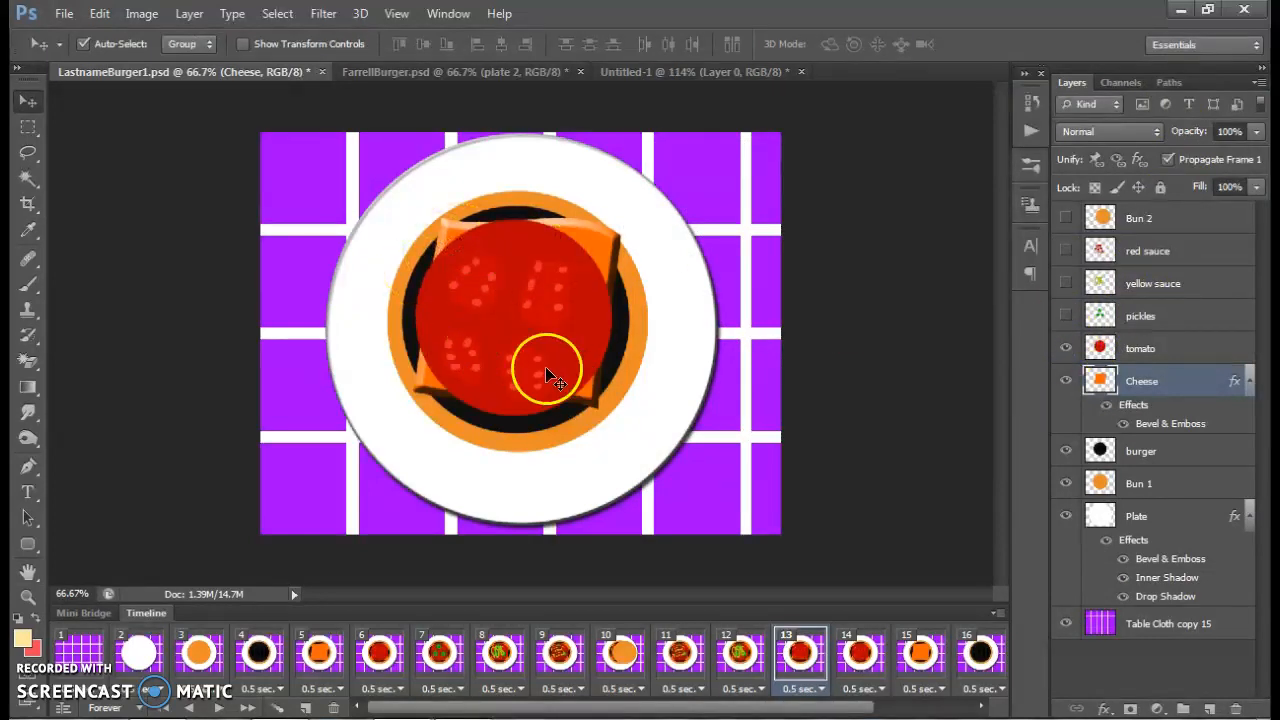
left_click(1066, 316)
left_click(1066, 318)
left_click(1065, 348)
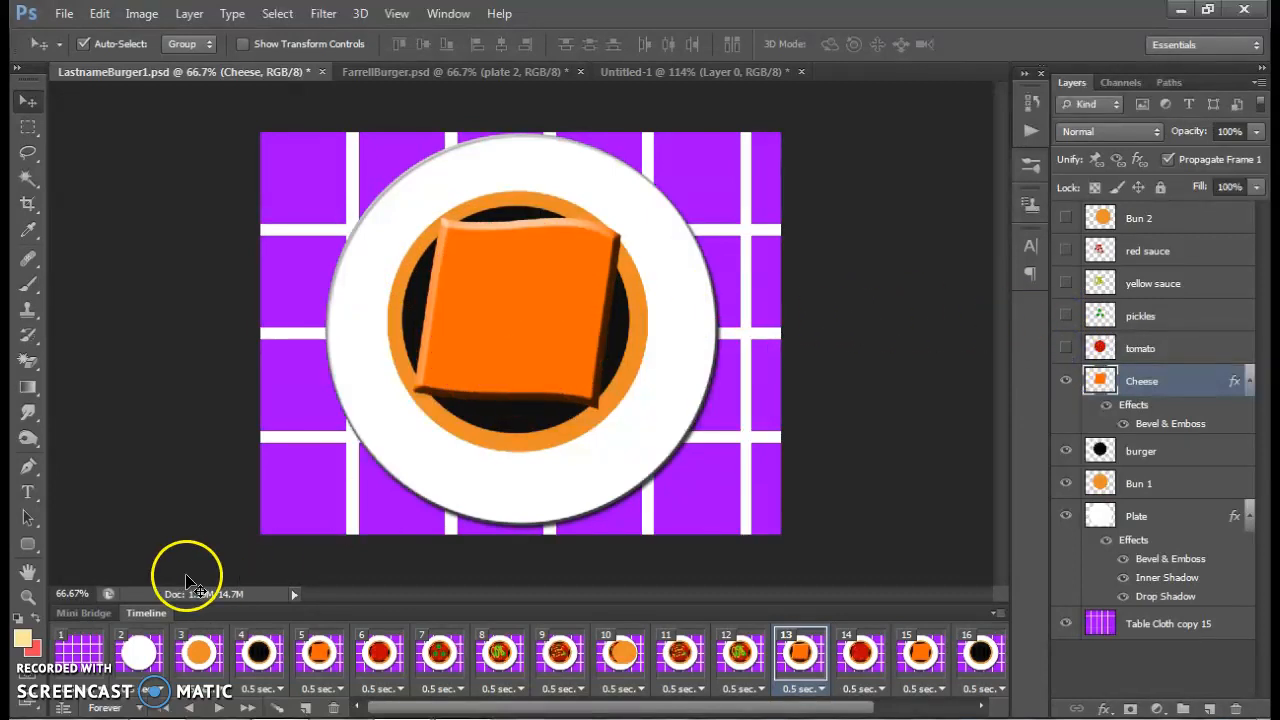